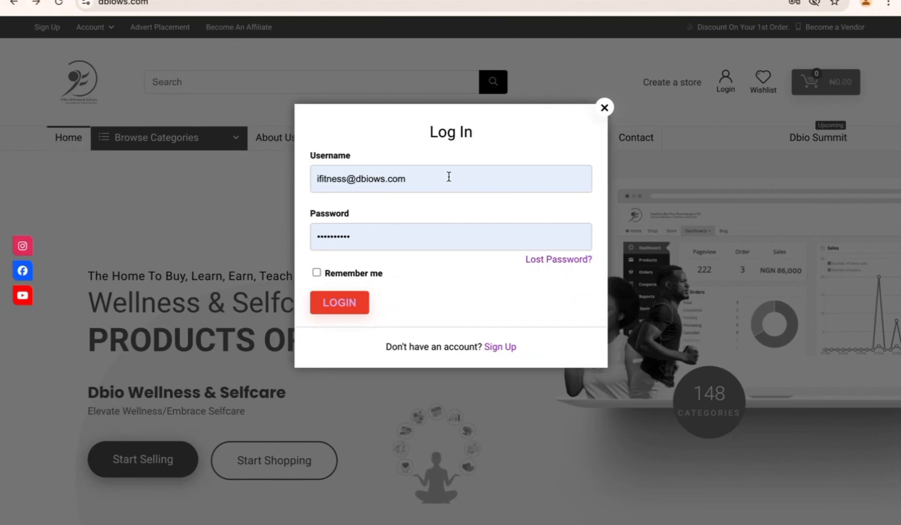
Log in to the vendor account with the username and password already filled in
drag(449, 175, 370, 150)
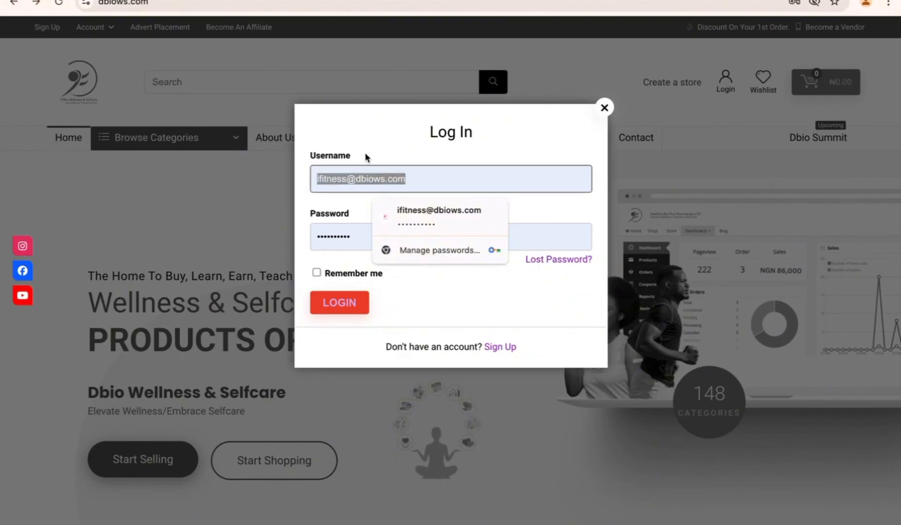
click(422, 175)
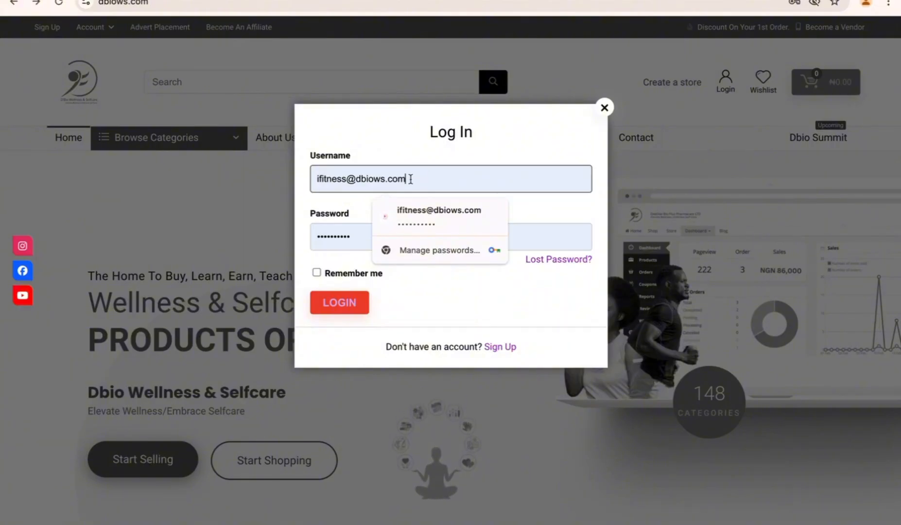
drag(410, 178, 305, 169)
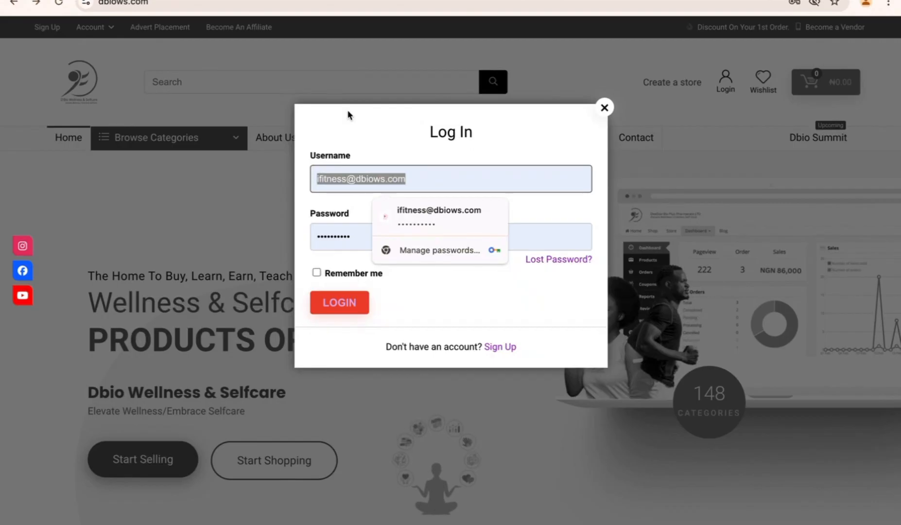
click(345, 304)
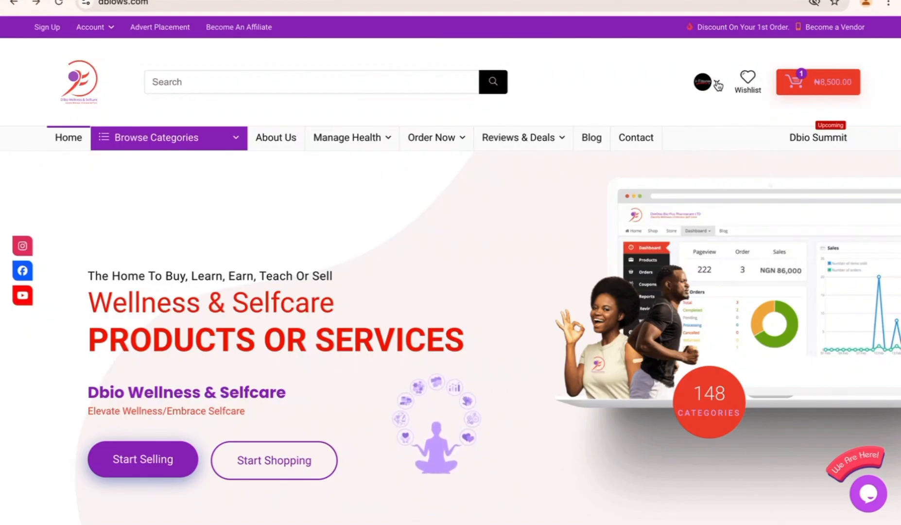
Open the account's Dashboard link in a new browser tab from the profile options
click(718, 83)
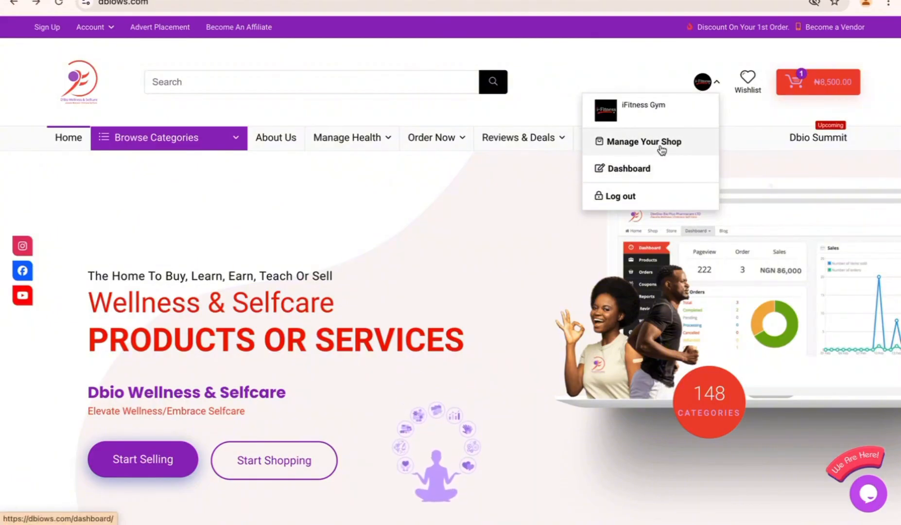
right_click(634, 171)
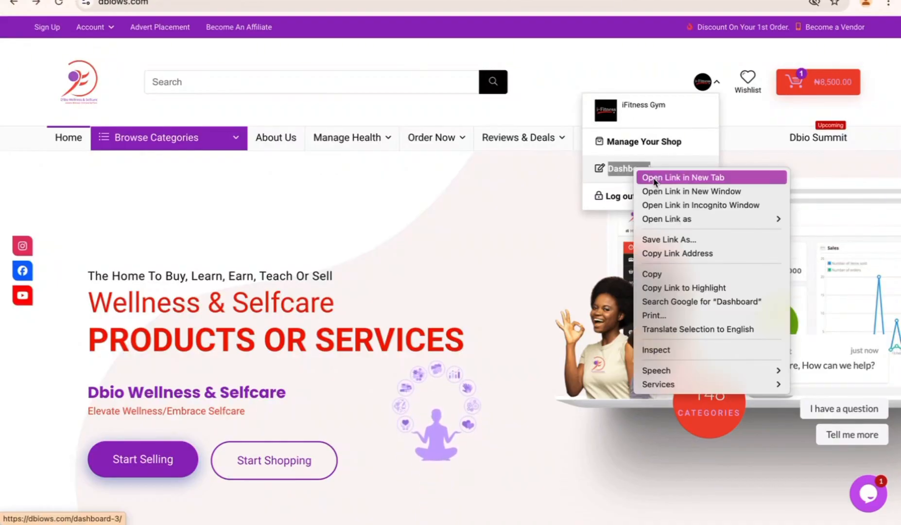
click(654, 178)
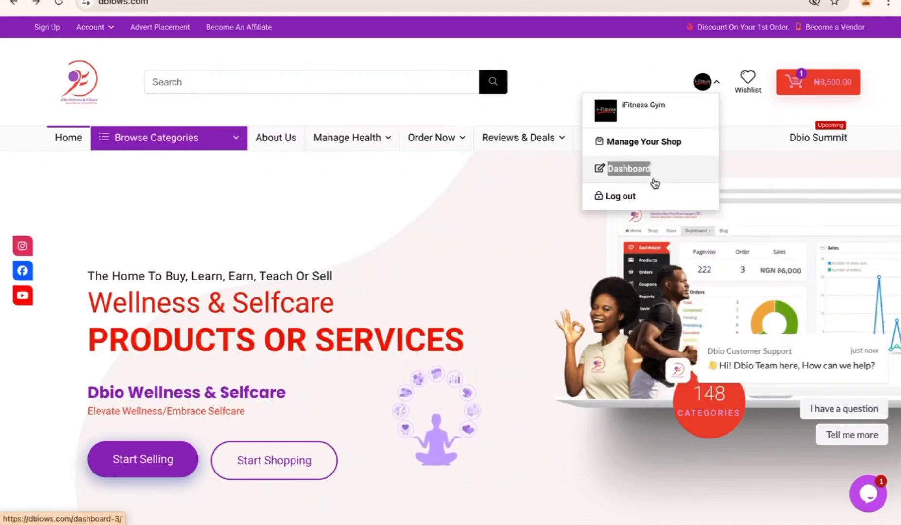
Open Manage Your Shop and look over the vendor dashboard's sales, order summary and section list
click(632, 142)
scroll(379, 375, down, 5)
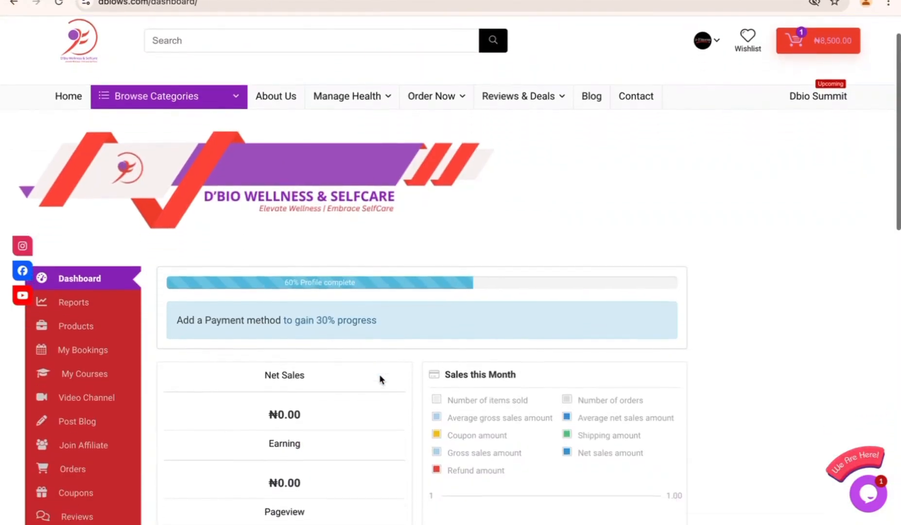
scroll(379, 374, up, 4)
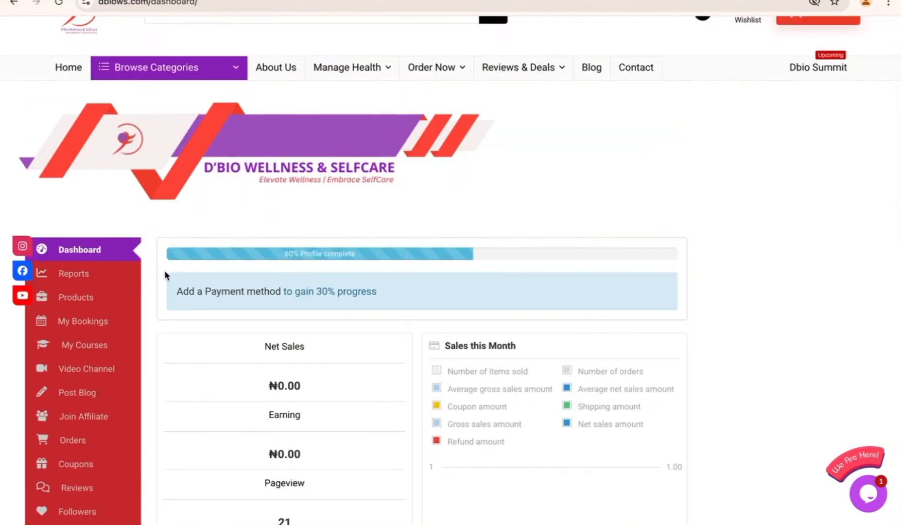
scroll(262, 317, down, 1)
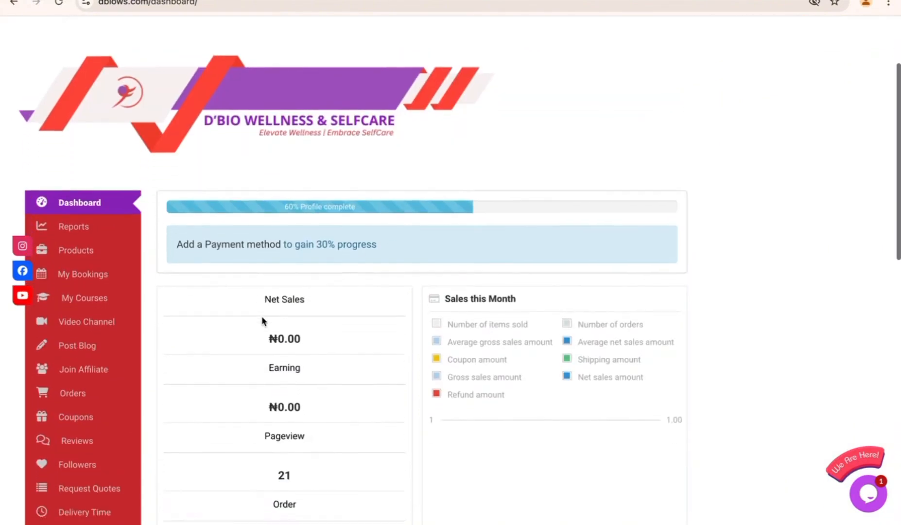
scroll(262, 322, up, 1)
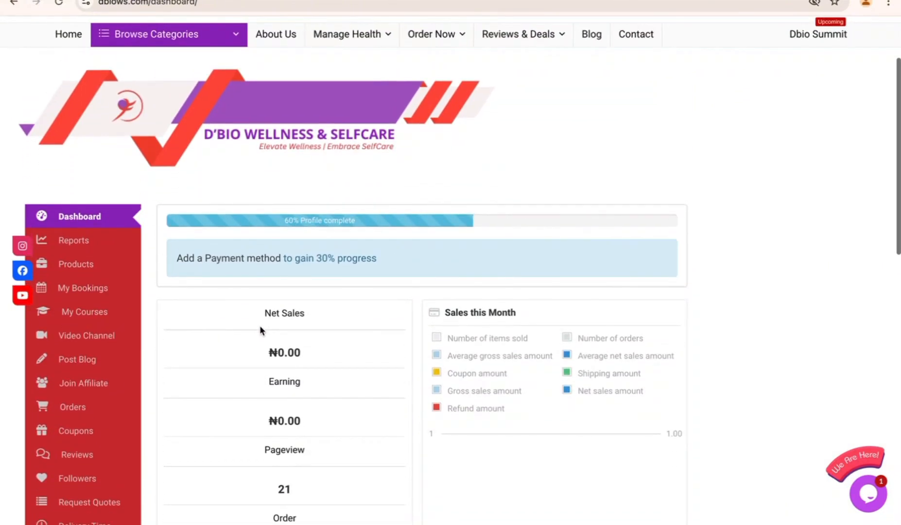
scroll(154, 457, down, 10)
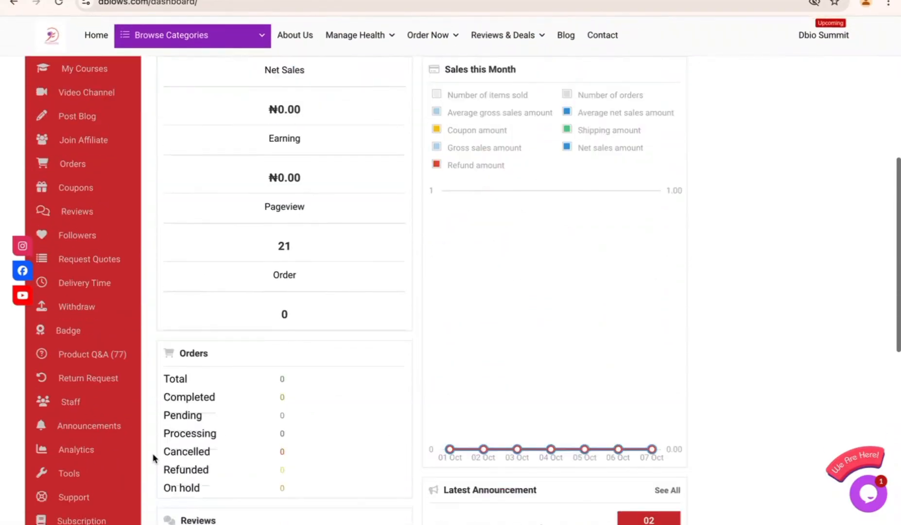
scroll(154, 457, down, 2)
scroll(154, 456, up, 14)
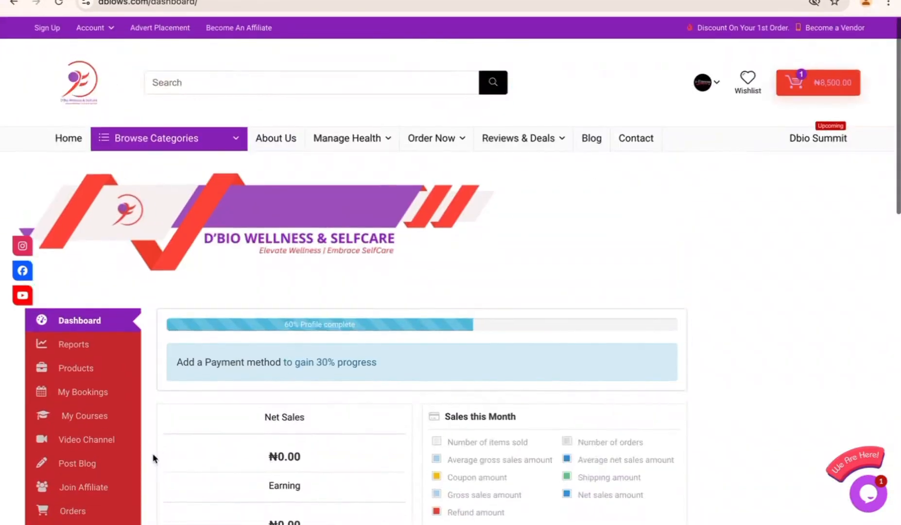
View the account's course Dashboard, including its course overview and instructor sections
click(718, 86)
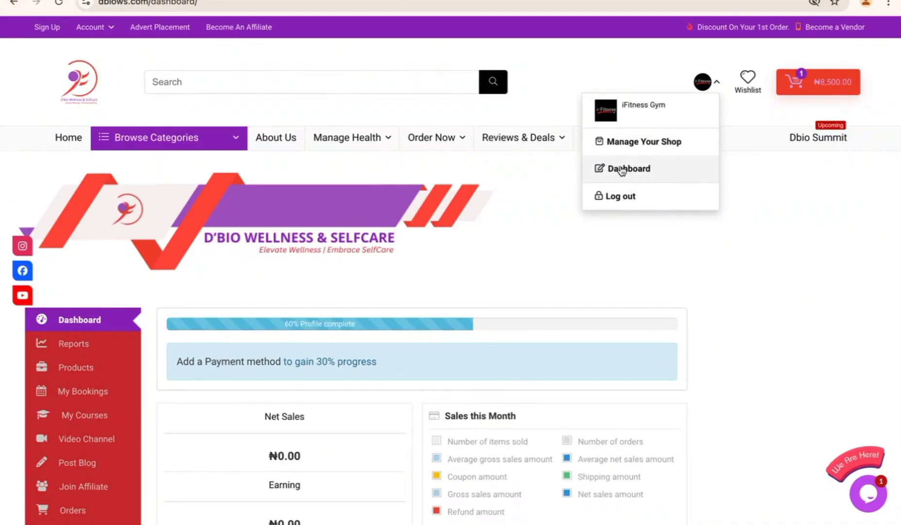
click(645, 171)
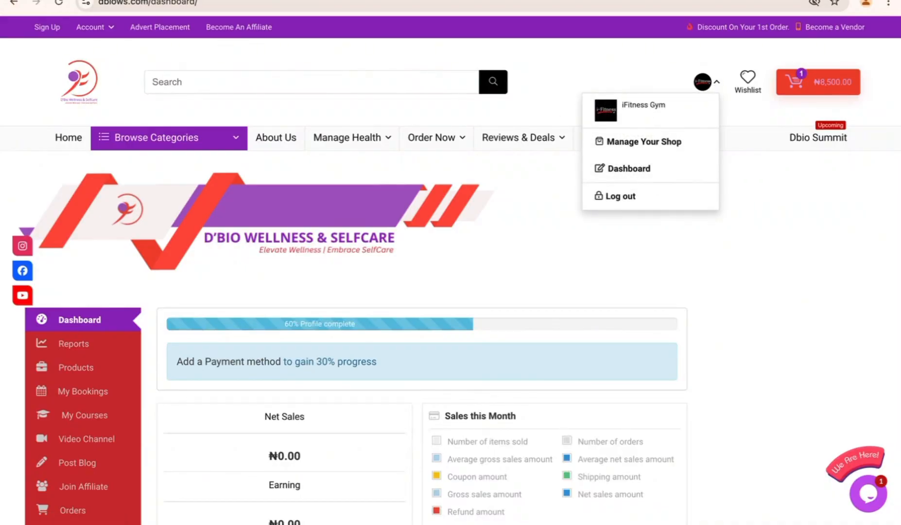
scroll(544, 407, down, 2)
scroll(543, 406, up, 2)
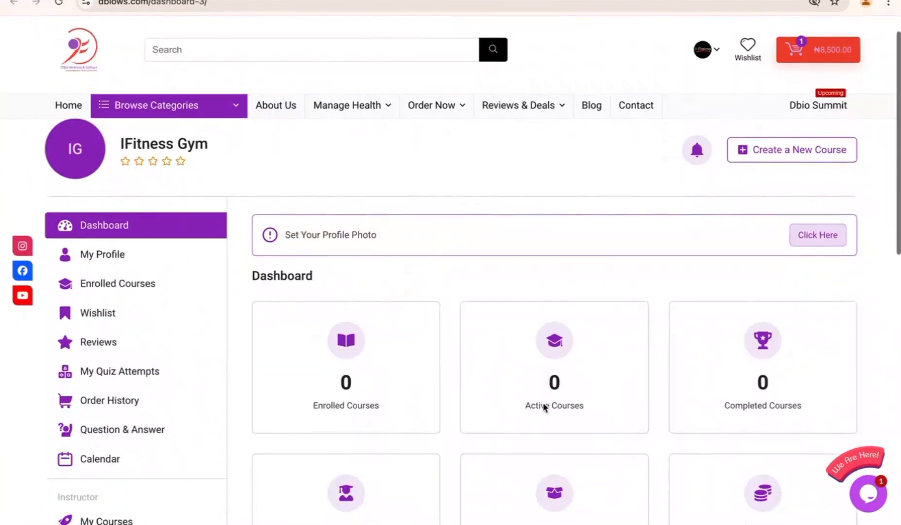
scroll(543, 403, down, 10)
scroll(542, 403, up, 9)
scroll(193, 235, up, 1)
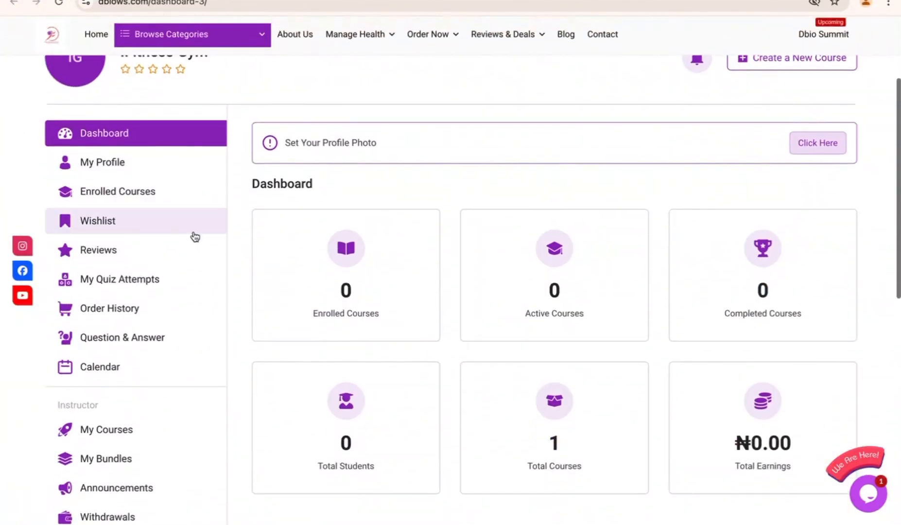
scroll(710, 227, up, 3)
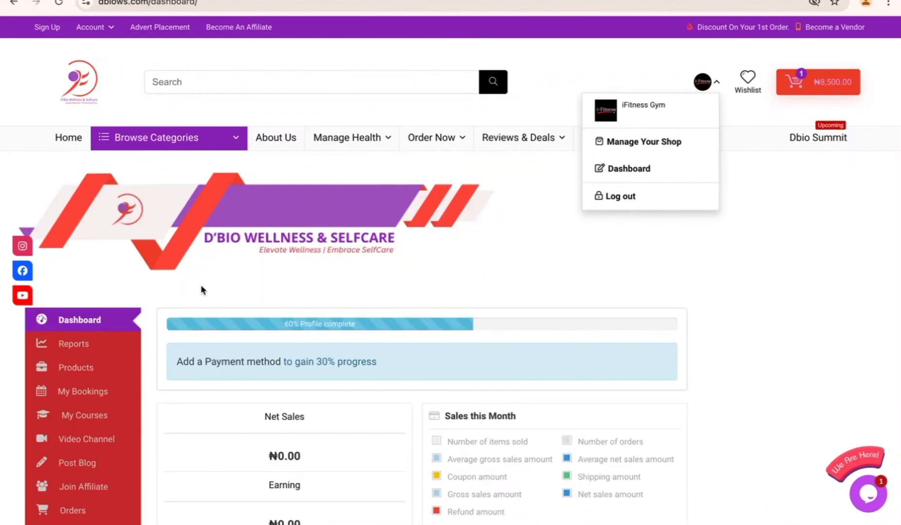
Return to the shop dashboard, open Reports and view the Sales by day report
scroll(371, 272, down, 2)
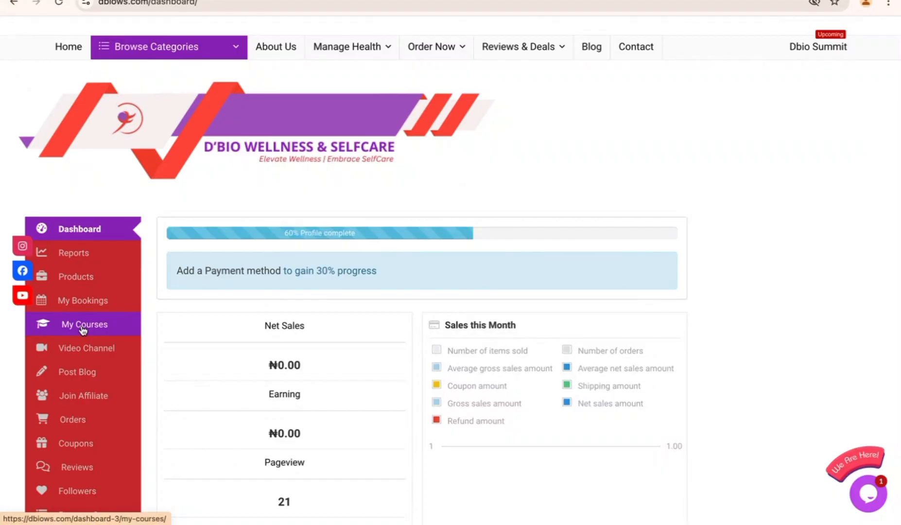
scroll(388, 341, down, 2)
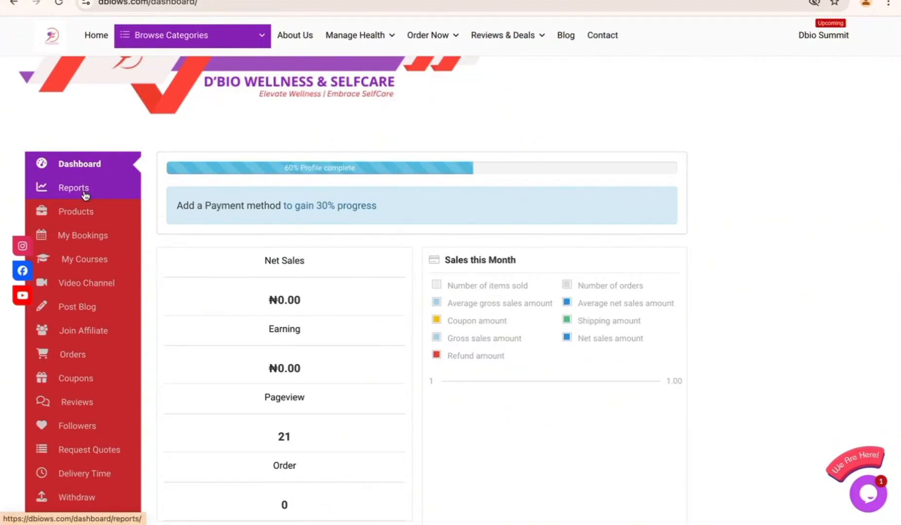
scroll(85, 197, down, 1)
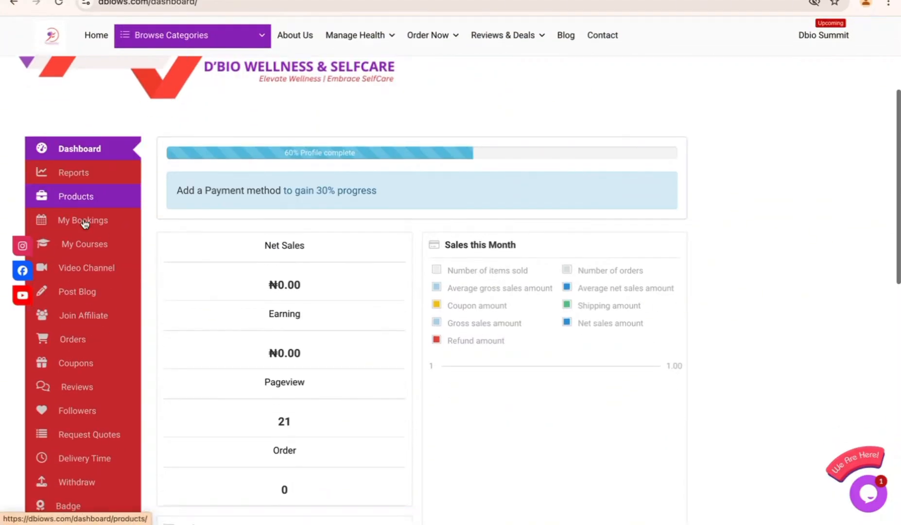
click(93, 174)
scroll(389, 351, down, 3)
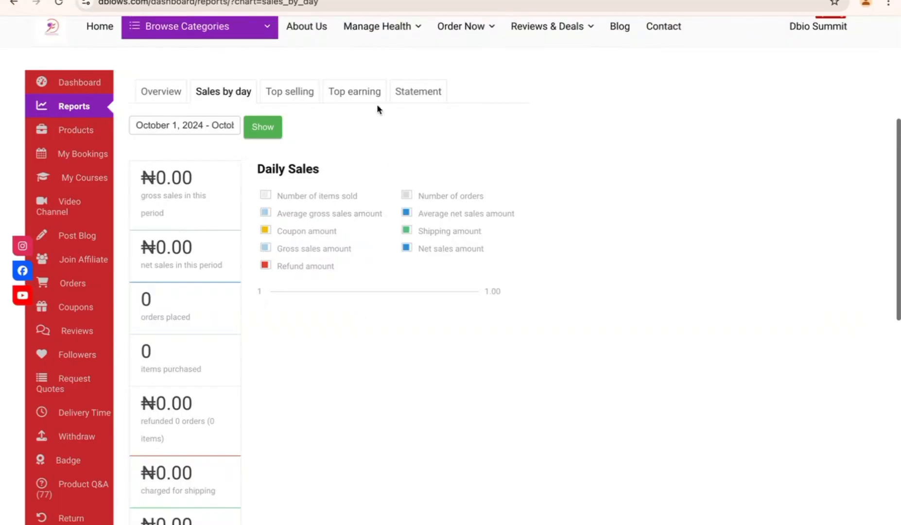
scroll(394, 284, down, 1)
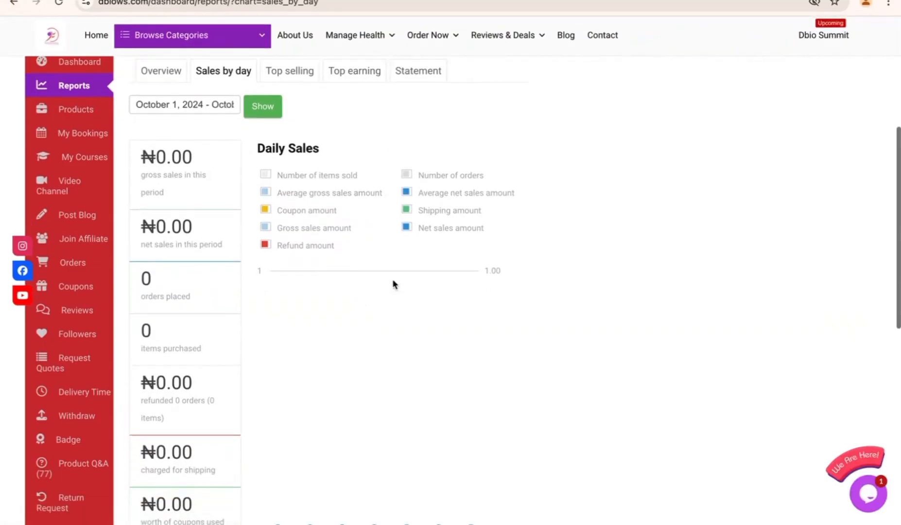
scroll(158, 159, up, 1)
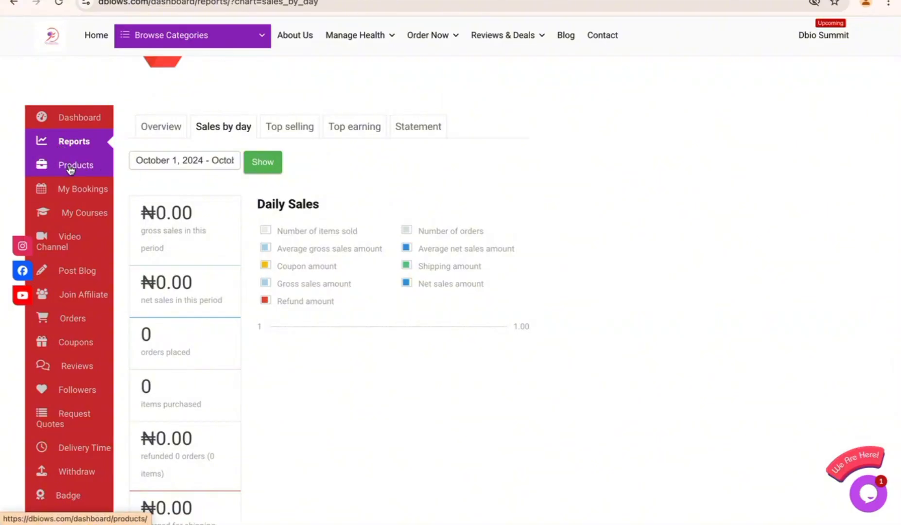
Open the shop's Products section and look over the product list and the option for adding a new product
scroll(519, 283, down, 3)
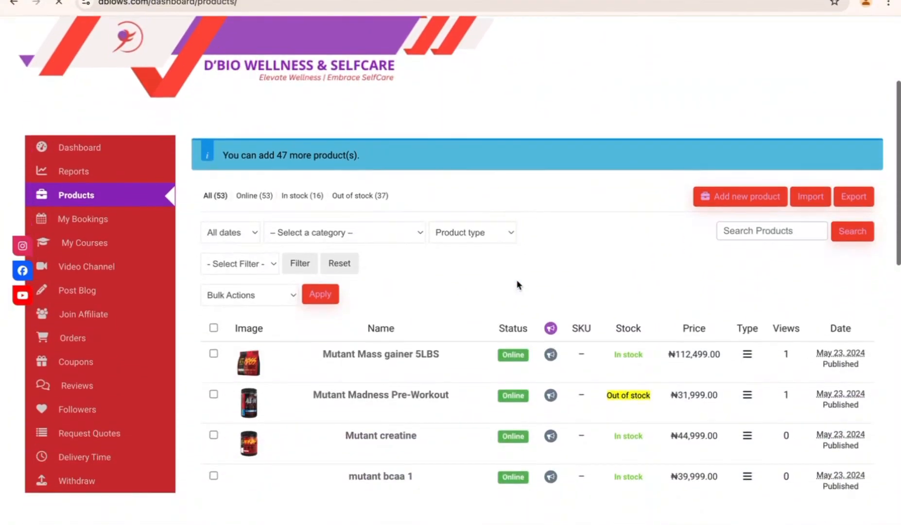
scroll(358, 242, down, 1)
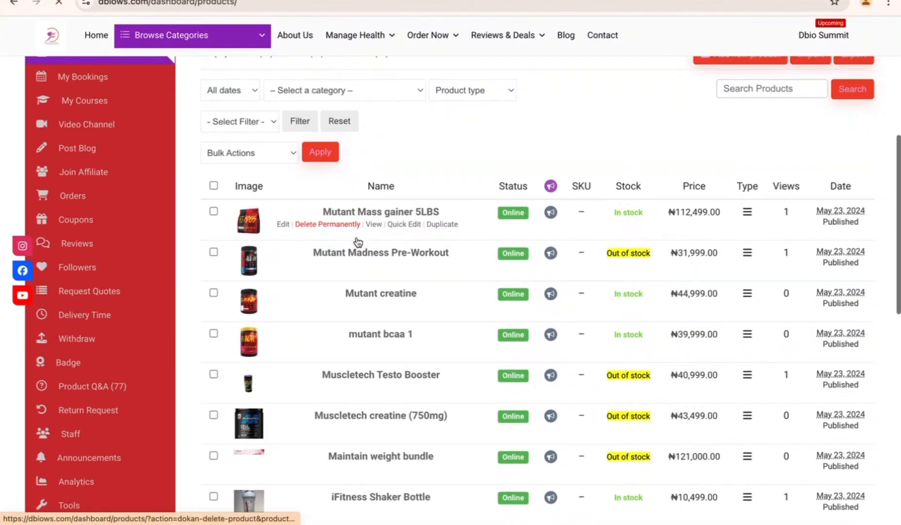
scroll(359, 242, up, 4)
scroll(358, 242, down, 5)
scroll(358, 242, up, 4)
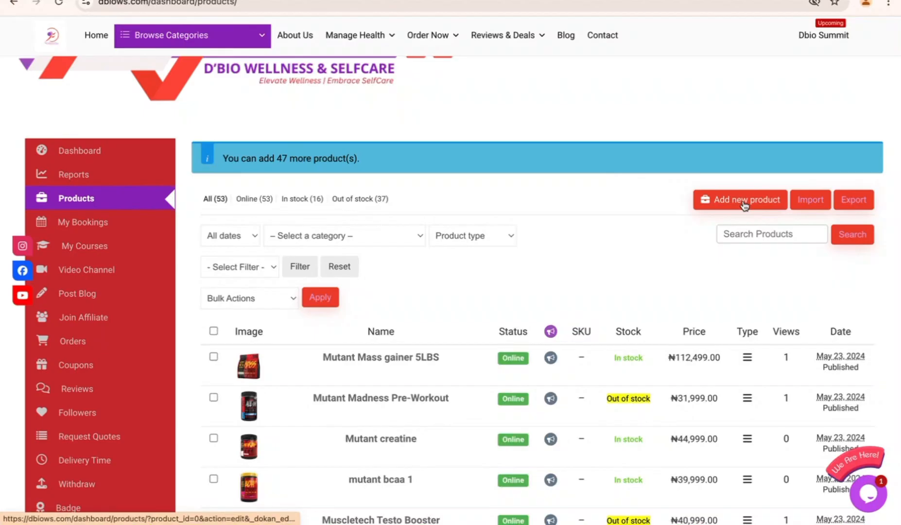
scroll(745, 205, down, 1)
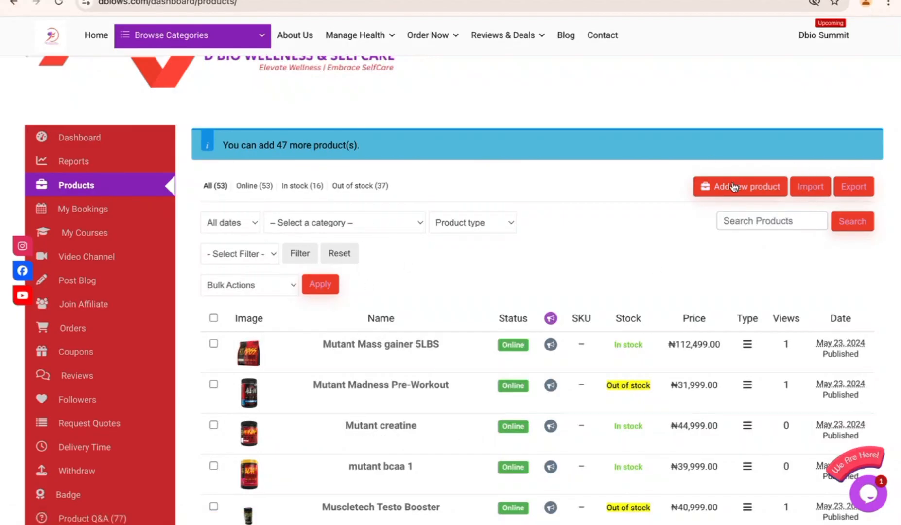
Open the Mutant Mass gainer 5LBS product for editing and check the available product types, keeping Simple
mouse_move(362, 350)
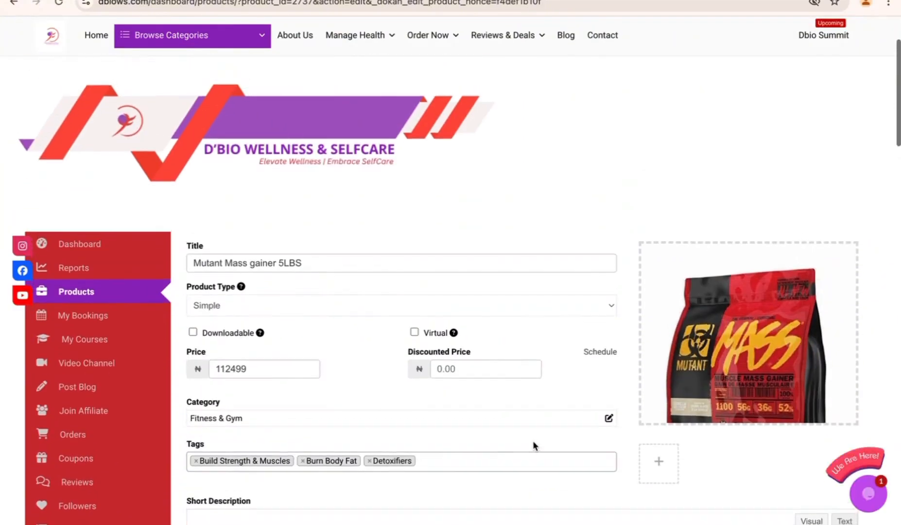
drag(326, 243, 253, 226)
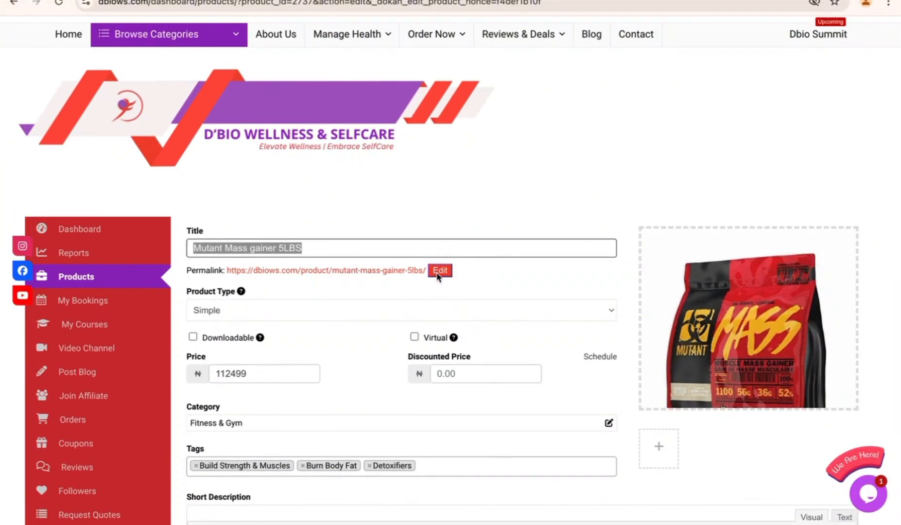
scroll(446, 271, down, 2)
click(292, 208)
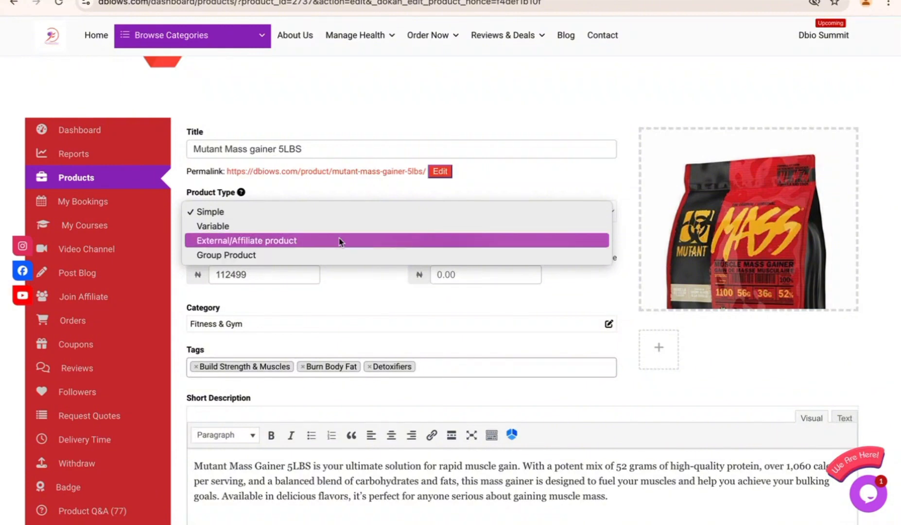
click(612, 305)
Browse the available categories for the Mutant Mass gainer 5LBS product and close the category chooser without changing Fitness & Gym
scroll(607, 296, down, 3)
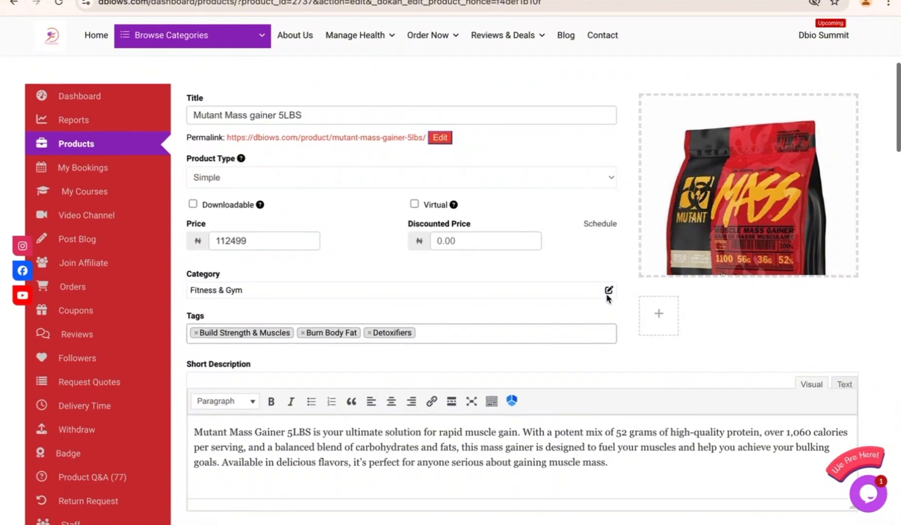
scroll(607, 294, down, 3)
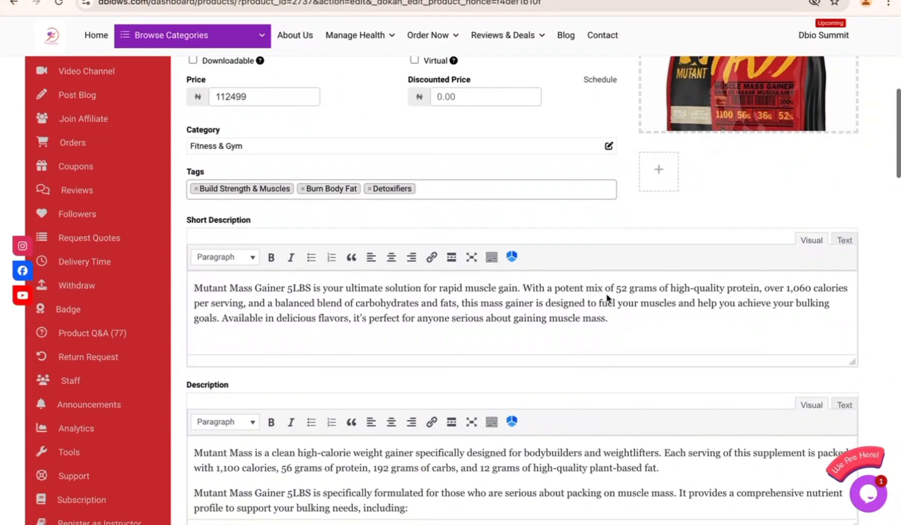
scroll(606, 293, up, 3)
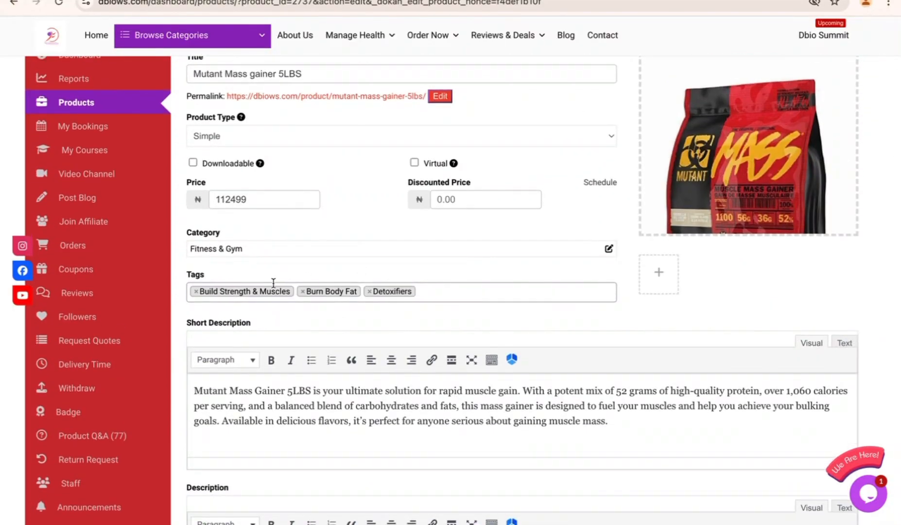
click(431, 249)
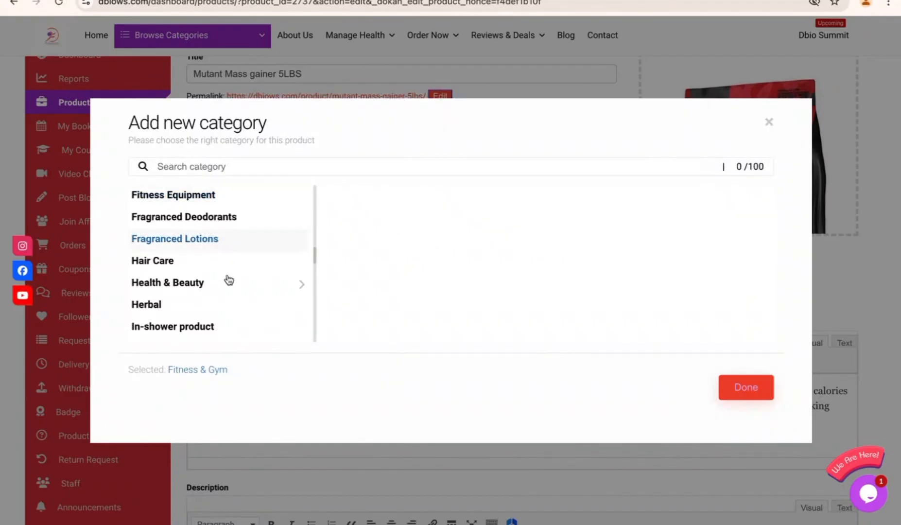
scroll(229, 279, down, 10)
scroll(228, 280, down, 10)
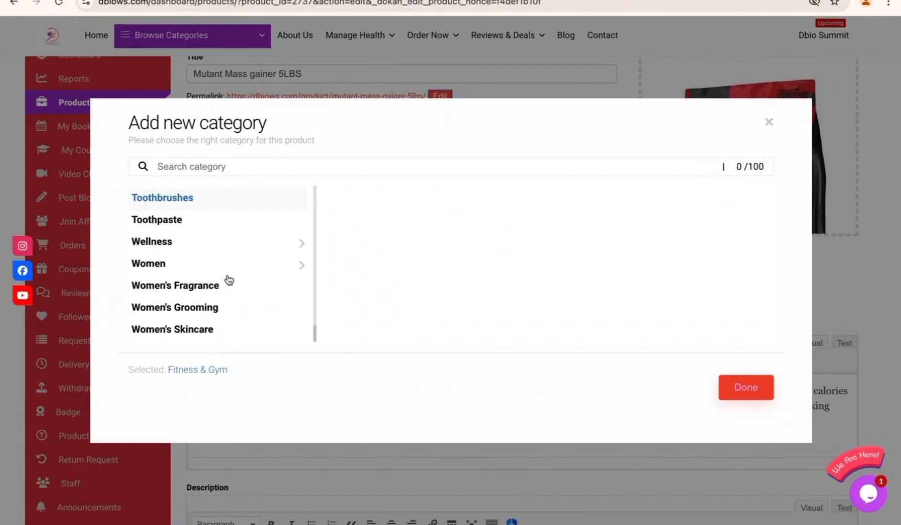
scroll(223, 235, up, 20)
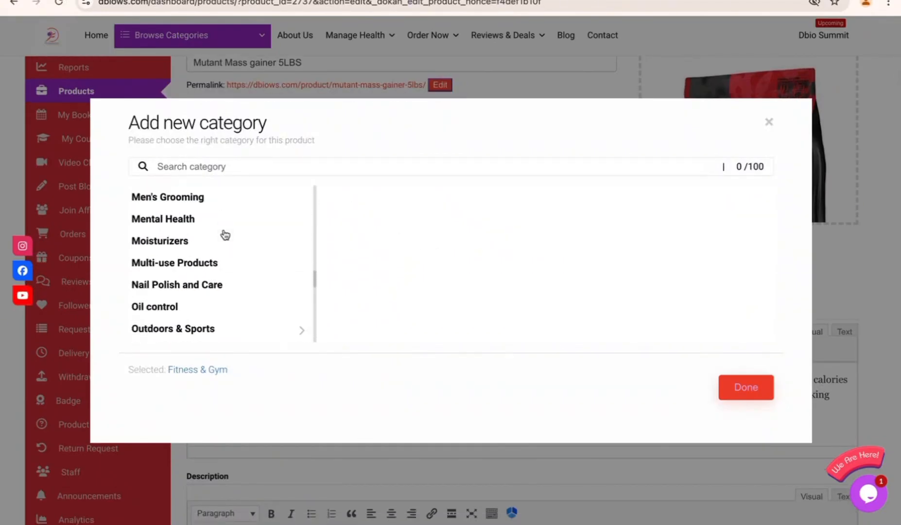
click(769, 122)
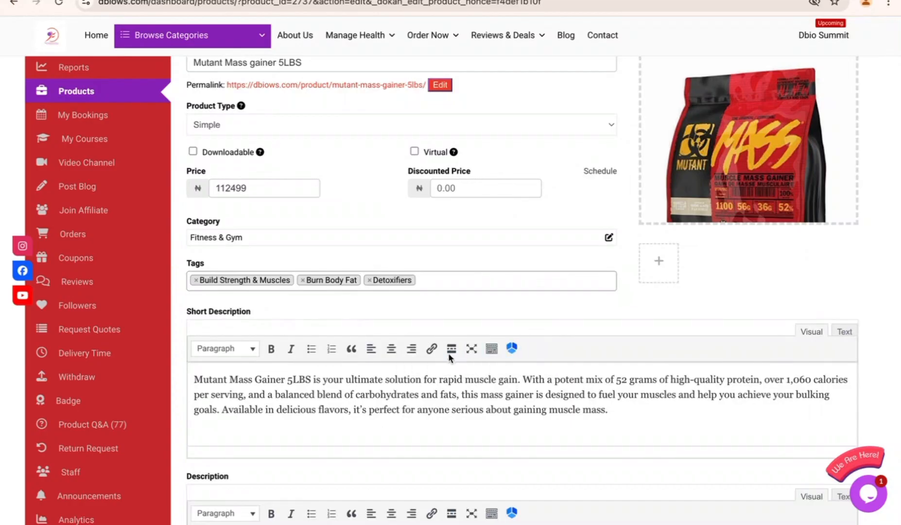
Look through the available product tags and close the tag list without adding one
click(479, 283)
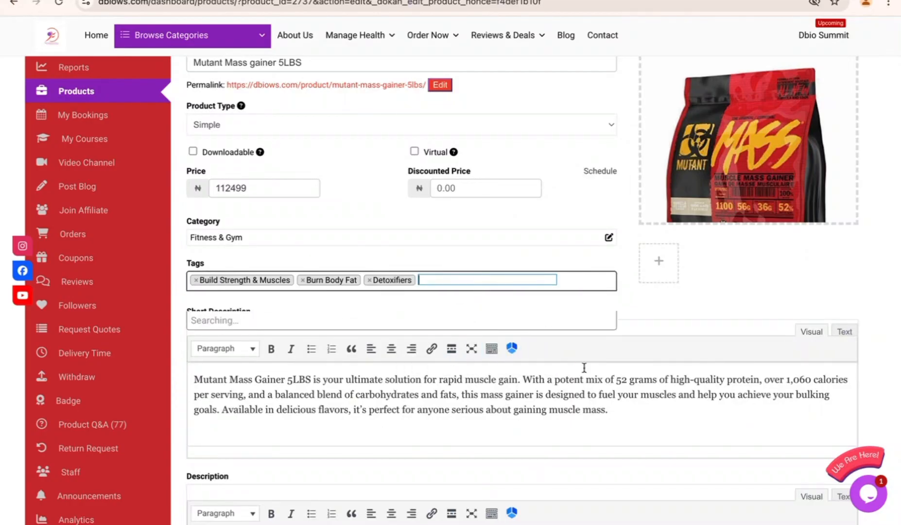
scroll(697, 477, down, 1)
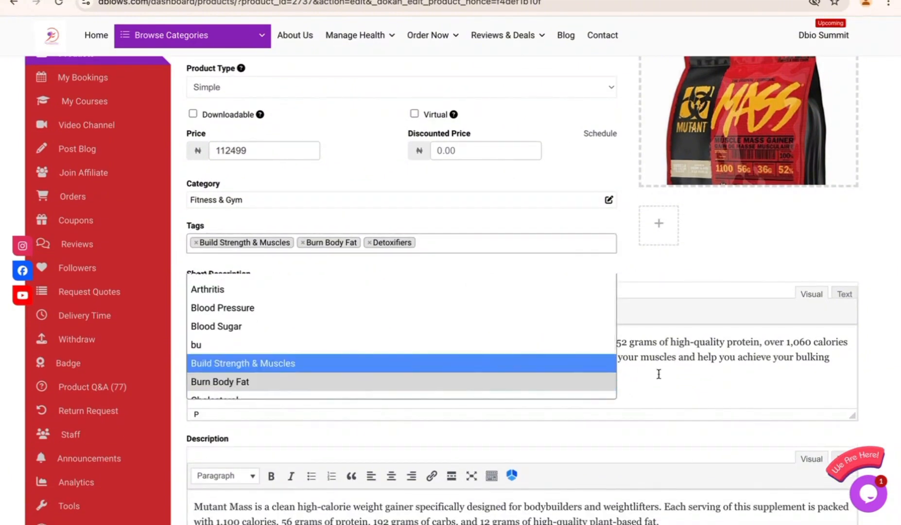
scroll(446, 353, down, 3)
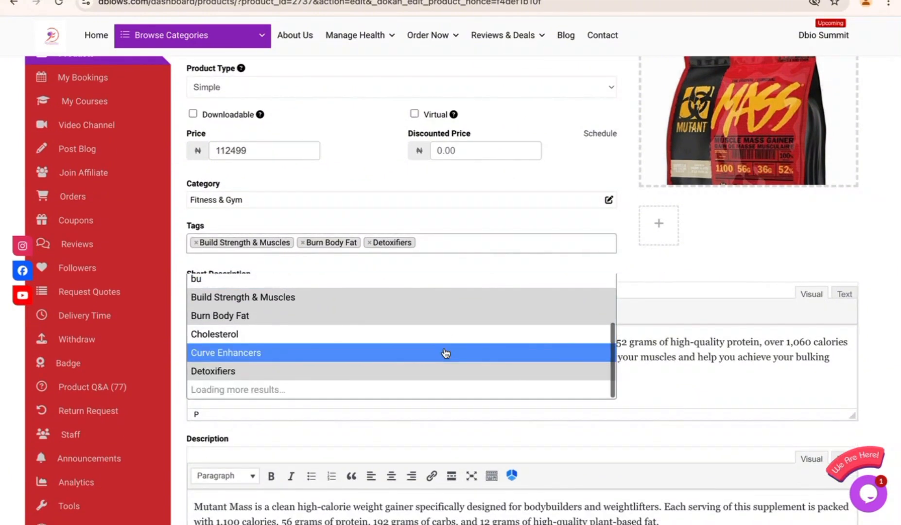
scroll(446, 354, up, 2)
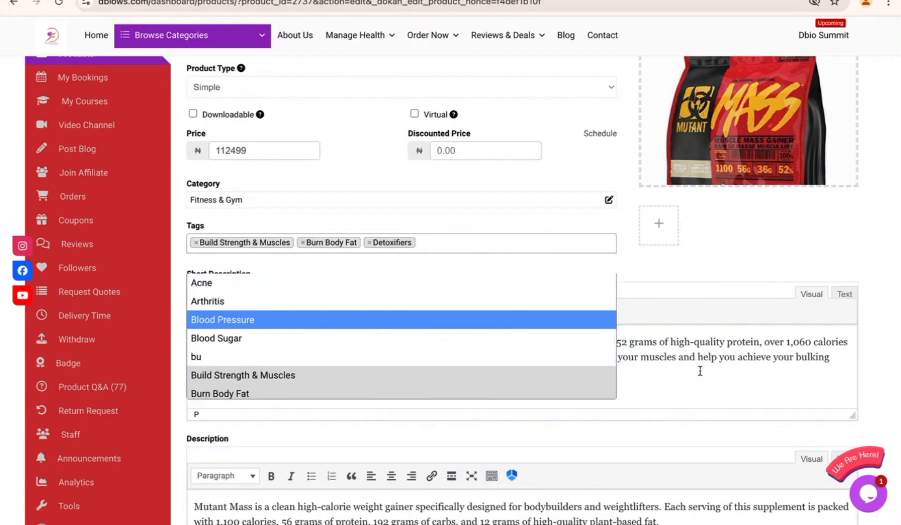
scroll(699, 318, down, 1)
click(699, 319)
Review the product's descriptions, Inventory settings and Rank Math SEO section, expanding the Additional SEO checks
scroll(700, 319, down, 3)
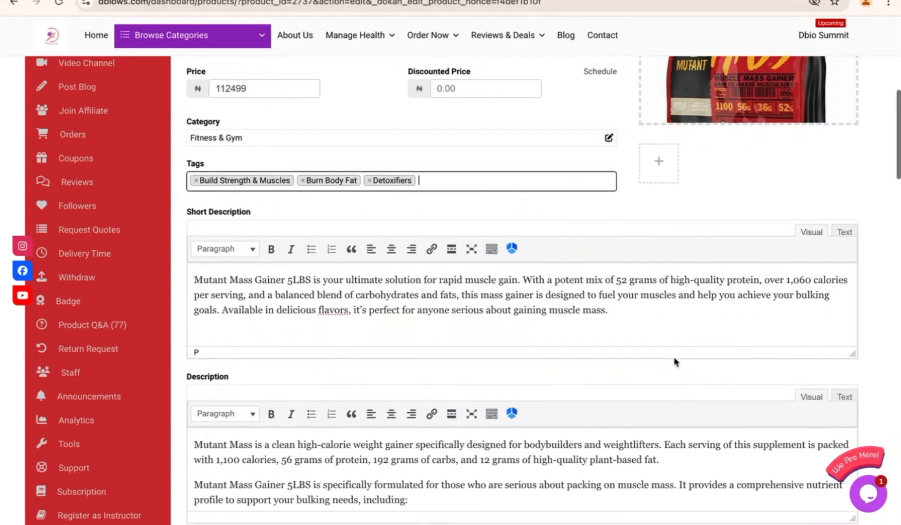
scroll(675, 362, down, 5)
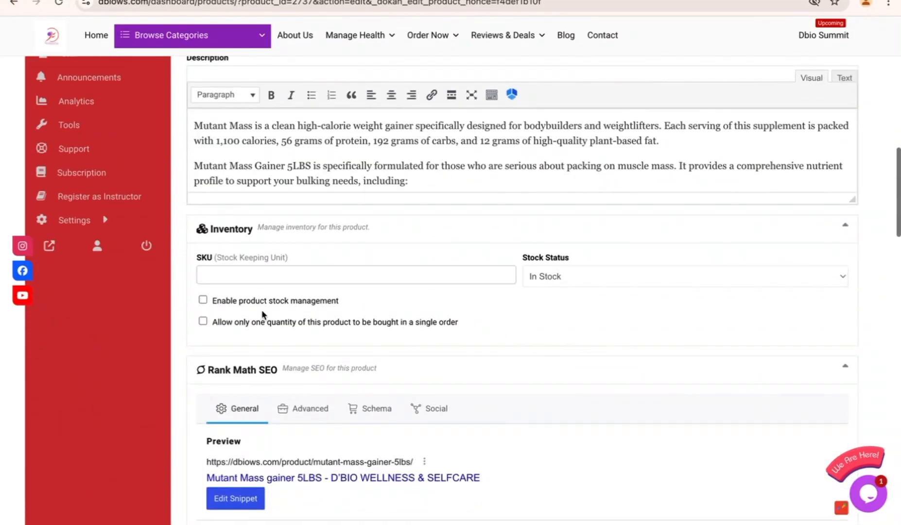
scroll(535, 481, down, 3)
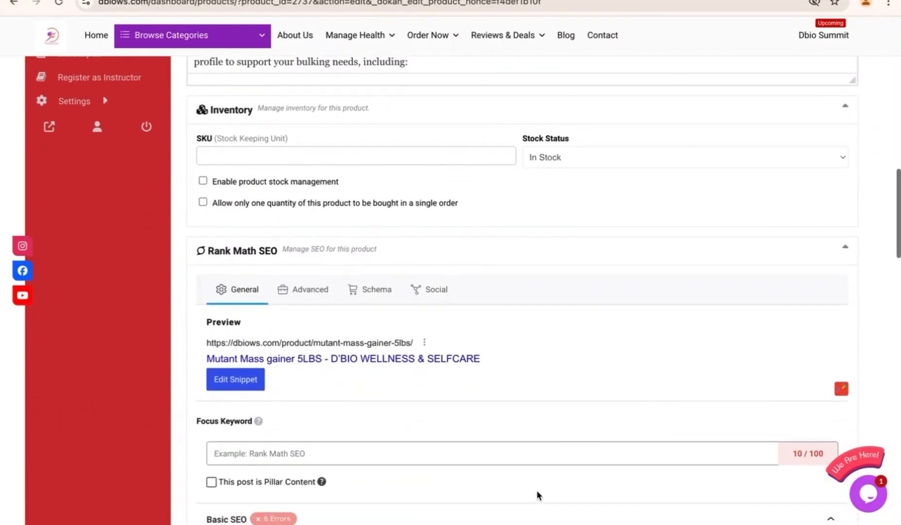
scroll(518, 460, down, 3)
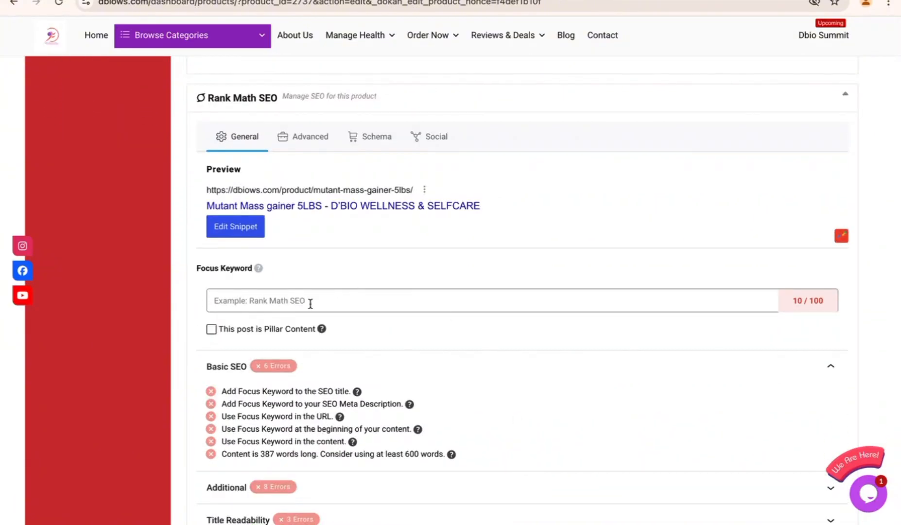
click(393, 308)
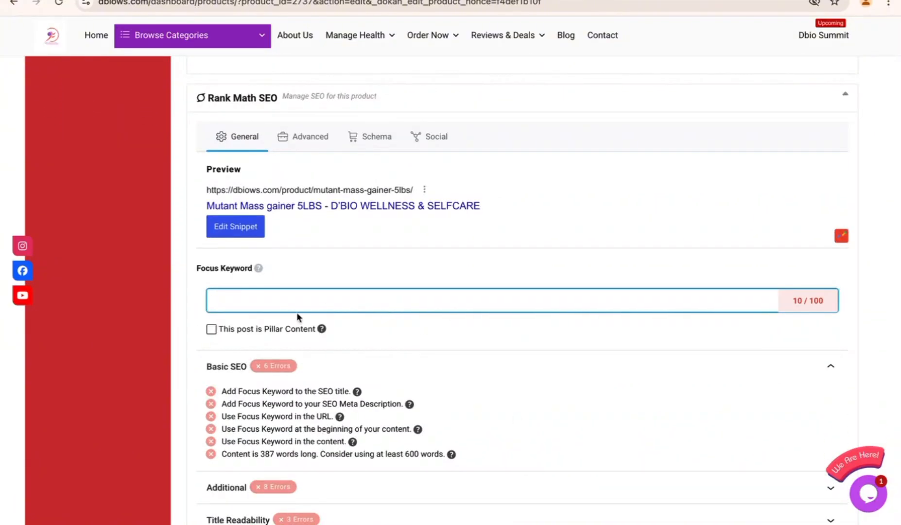
scroll(479, 380, up, 3)
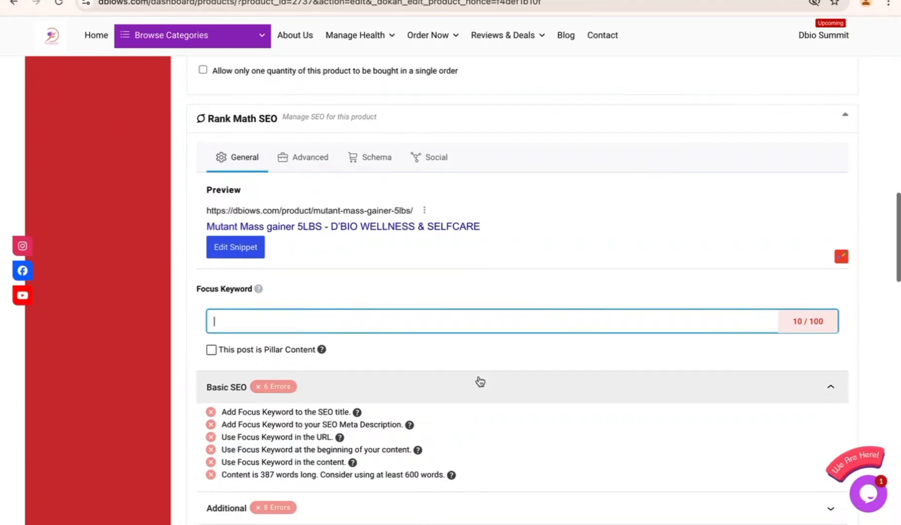
scroll(327, 337, down, 4)
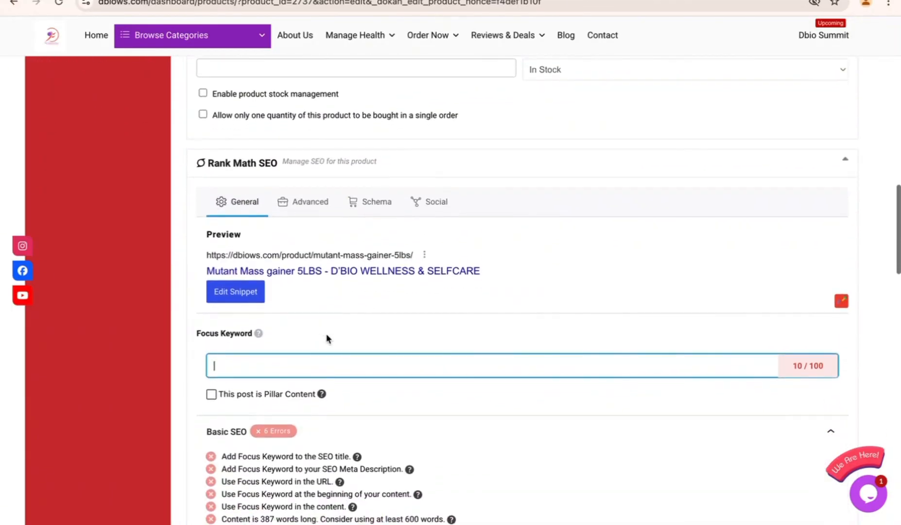
scroll(327, 336, down, 3)
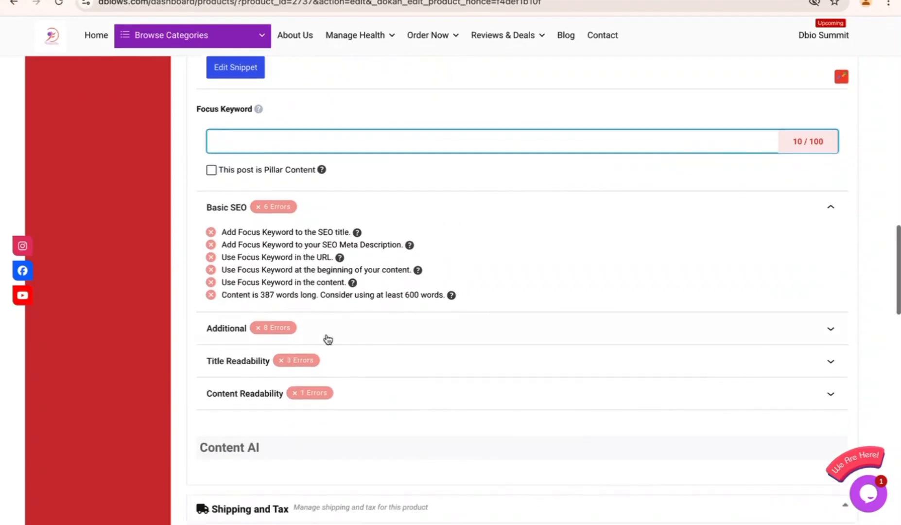
click(840, 330)
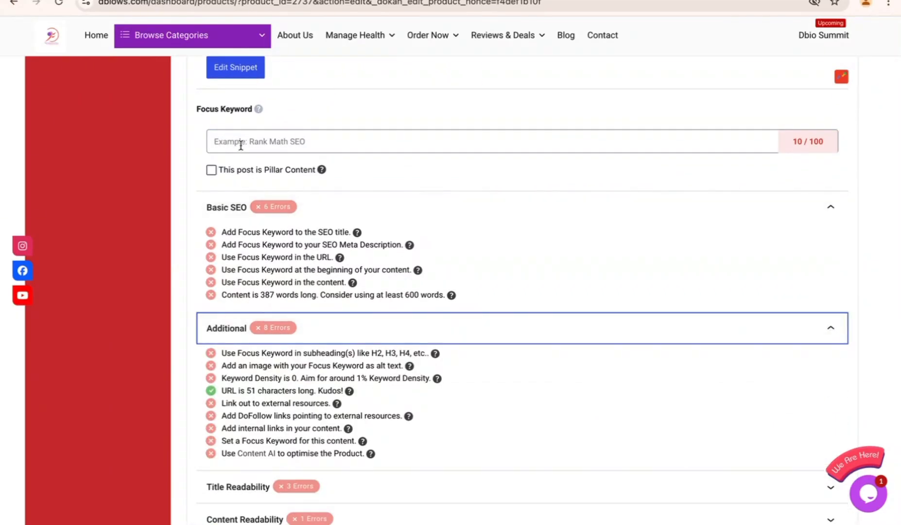
Copy the product name from the Rank Math SEO preview and set the focus keyword to Mutant Mass gainer
scroll(241, 145, up, 7)
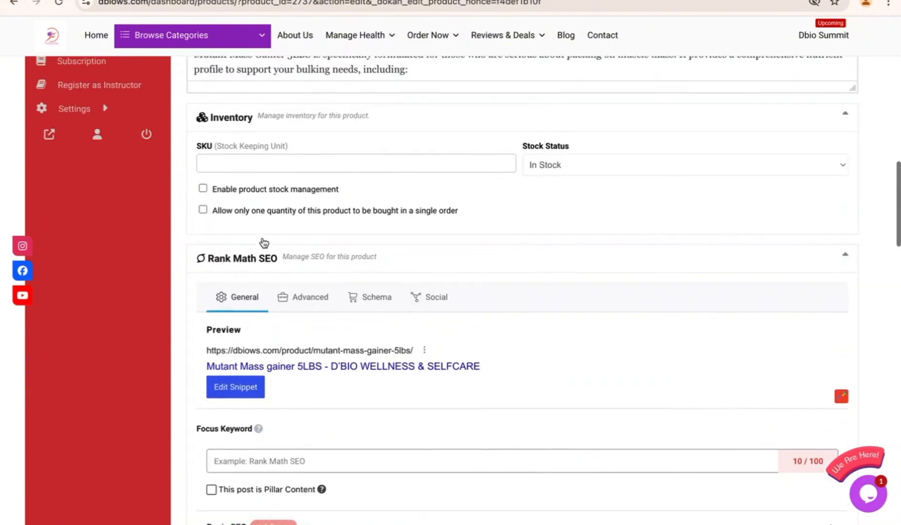
scroll(262, 241, up, 1)
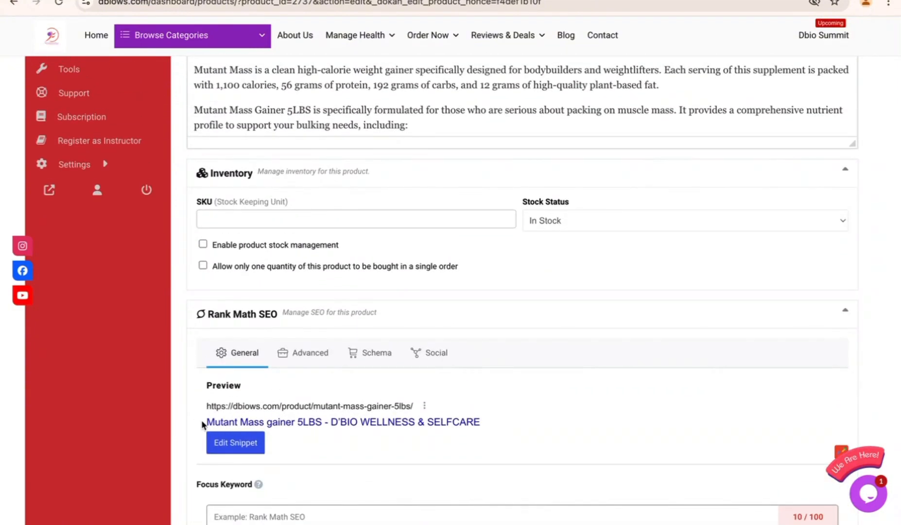
drag(207, 423, 317, 426)
key(ctrl+c)
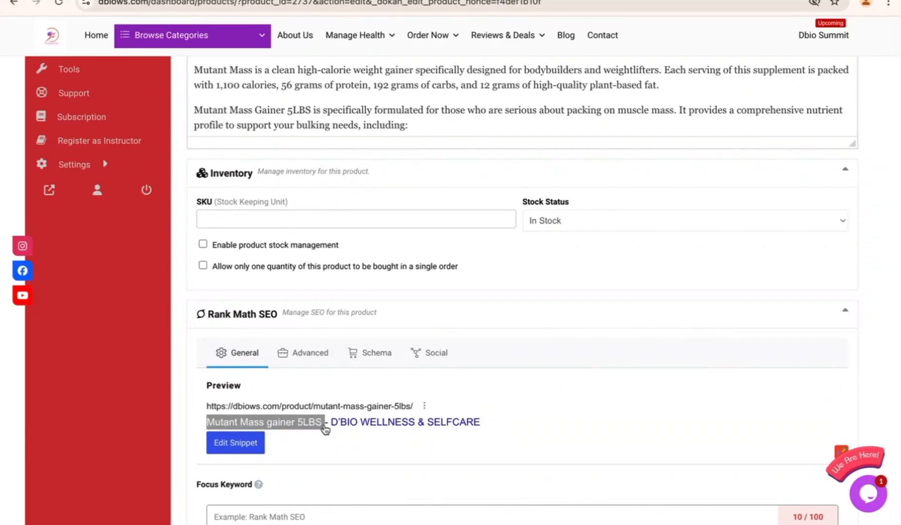
scroll(325, 428, down, 2)
click(333, 428)
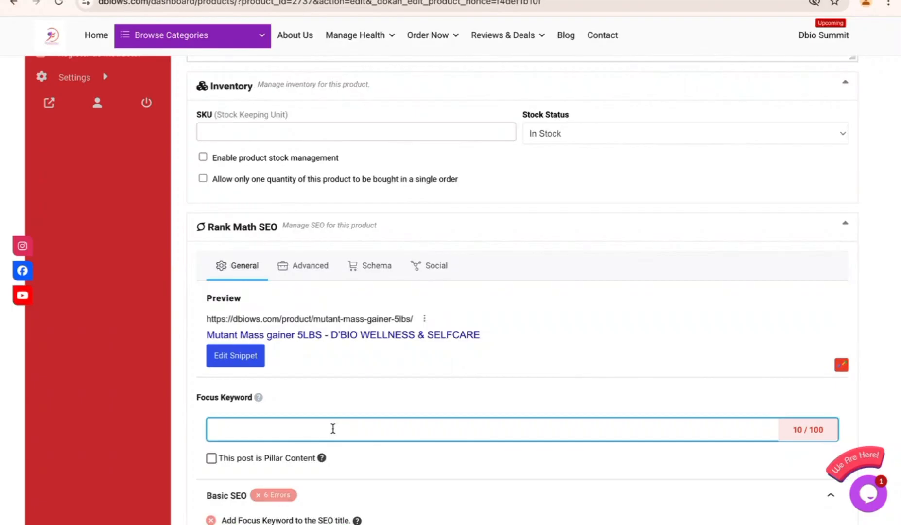
key(ctrl+v)
scroll(350, 429, down, 1)
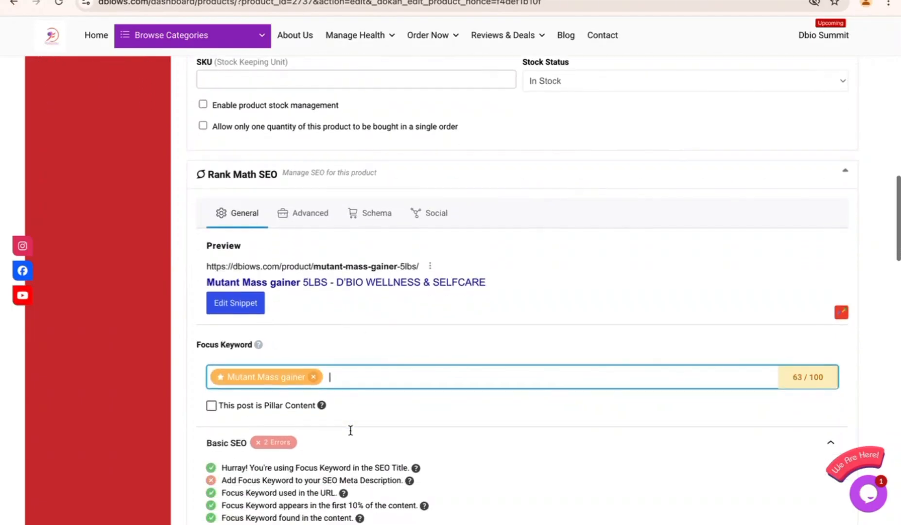
Examine the Basic SEO and Additional checks for the focus keyword, comparing them with the product's short description and description
scroll(343, 394, up, 9)
scroll(344, 374, up, 1)
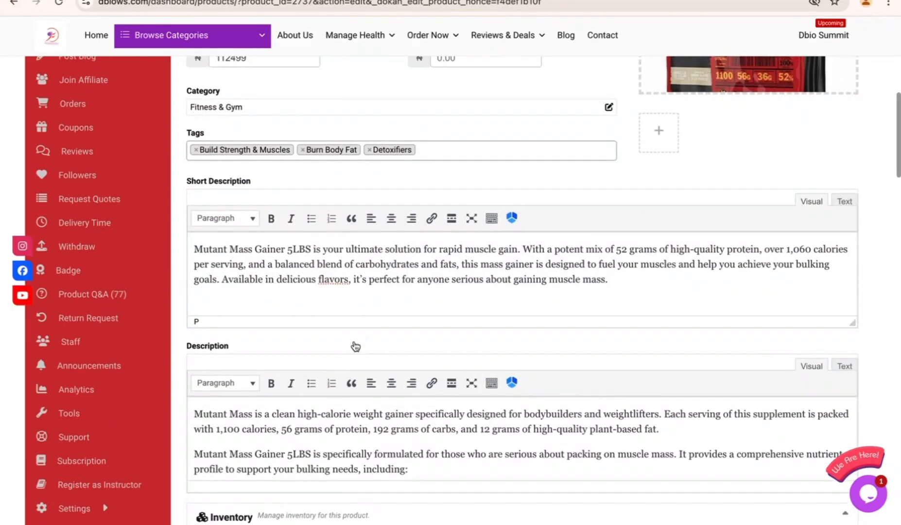
scroll(566, 374, down, 1)
scroll(566, 374, down, 8)
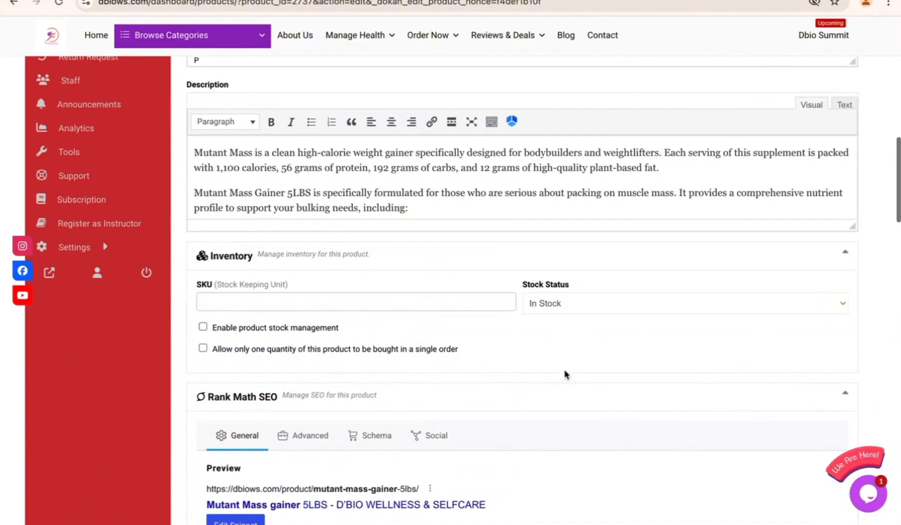
scroll(565, 375, down, 2)
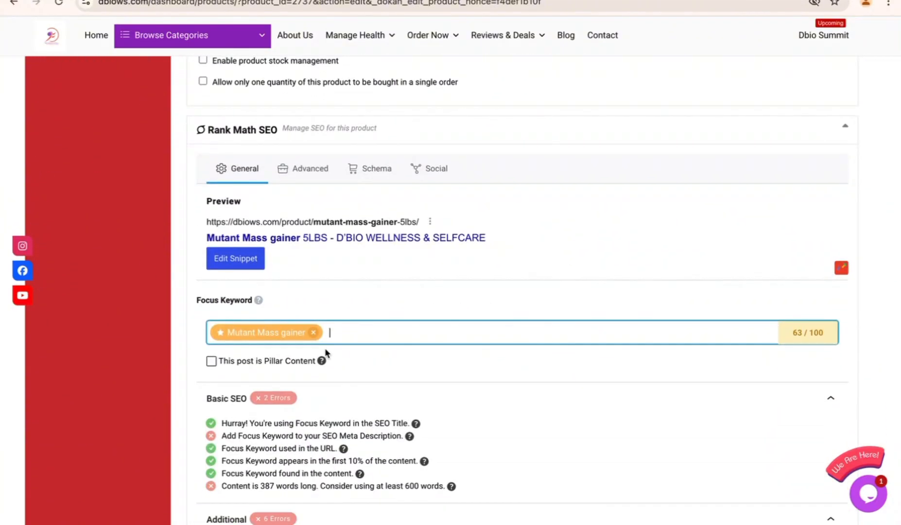
scroll(387, 358, down, 3)
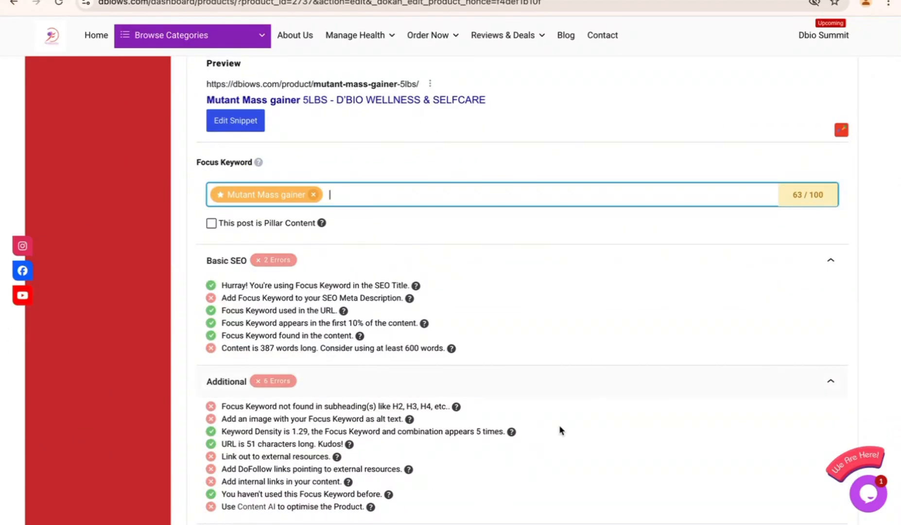
scroll(538, 396, down, 2)
scroll(537, 394, up, 3)
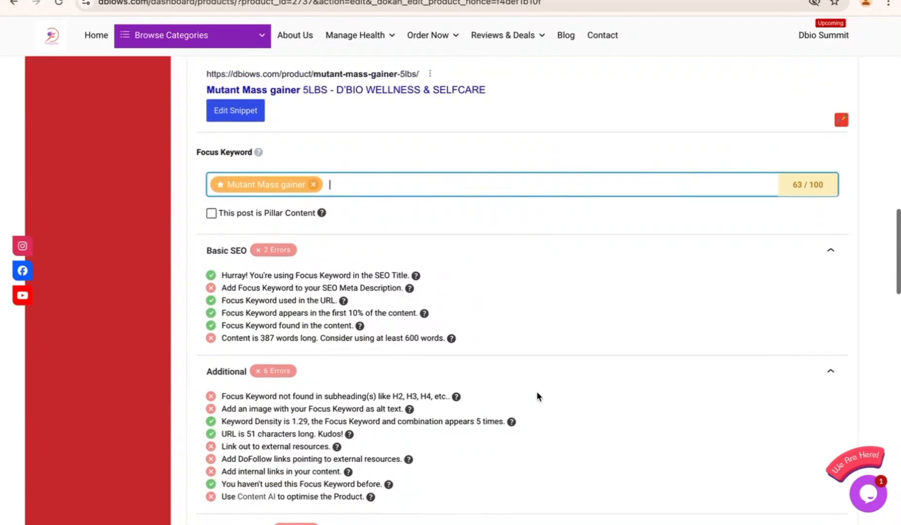
scroll(367, 357, down, 1)
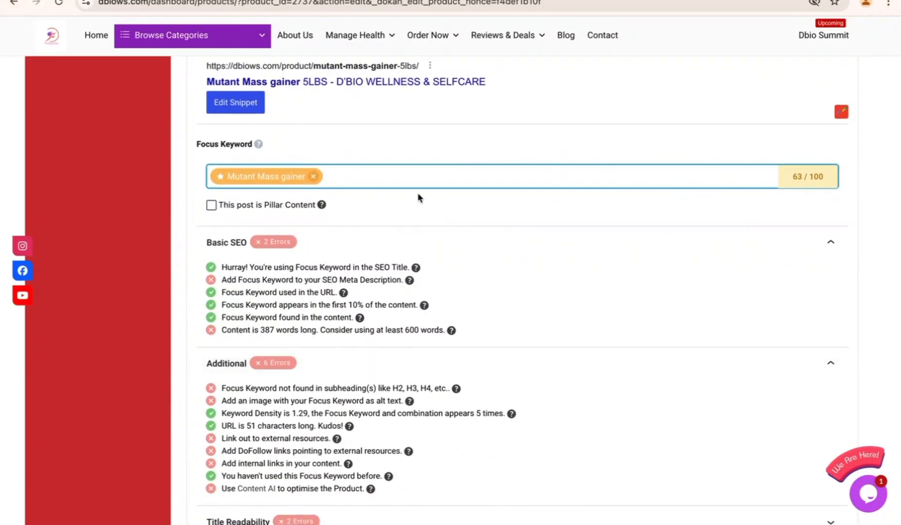
scroll(396, 181, down, 5)
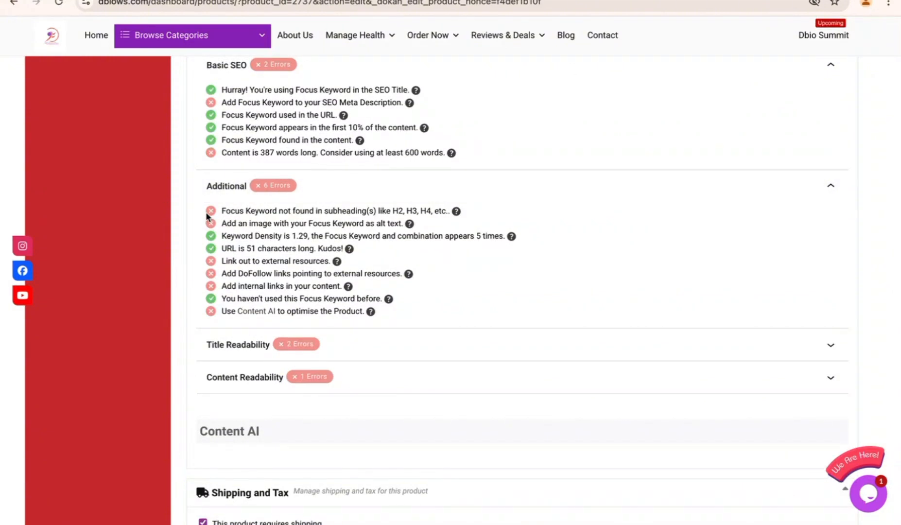
scroll(388, 211, up, 20)
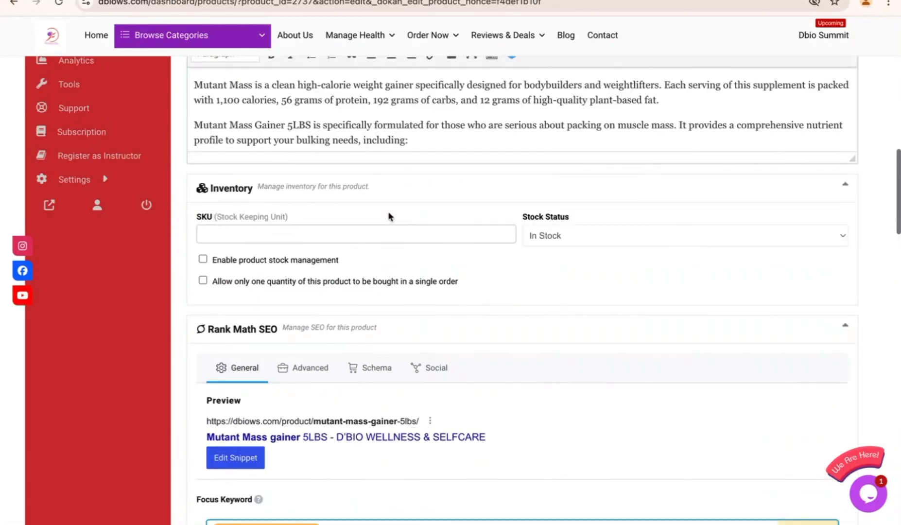
scroll(423, 269, down, 6)
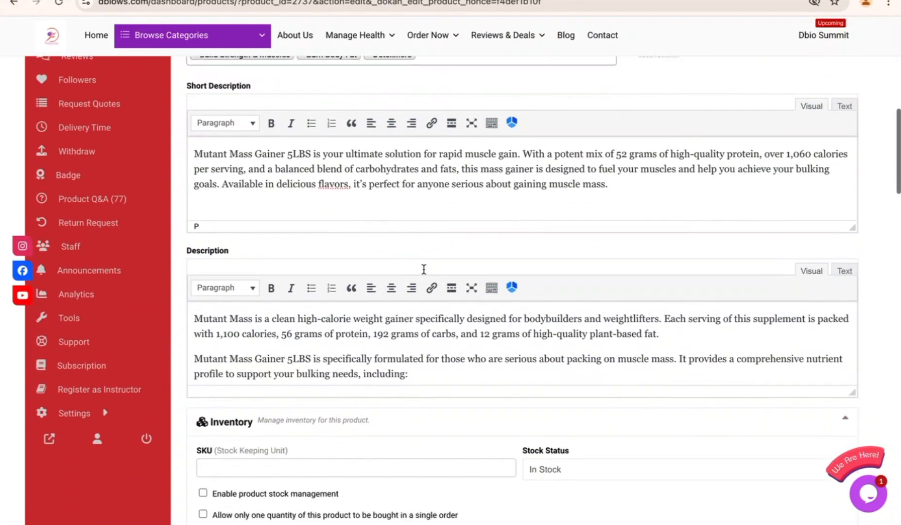
scroll(423, 274, down, 13)
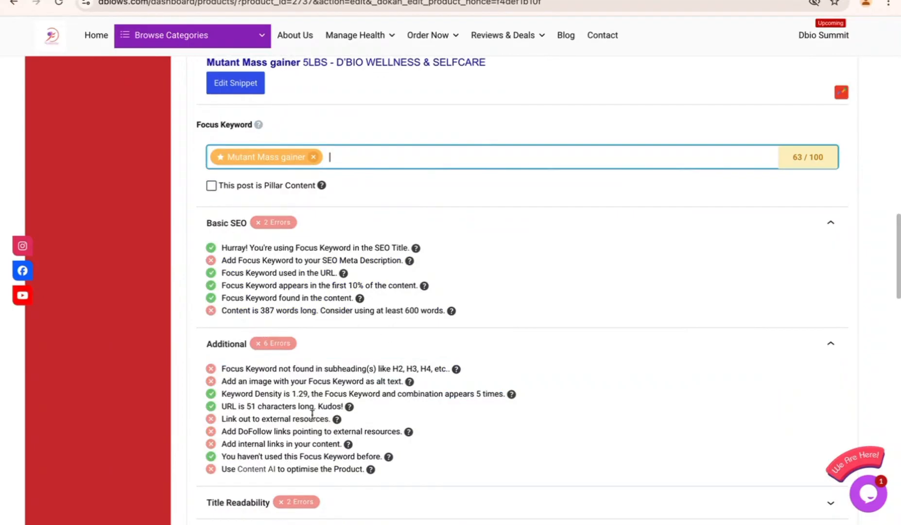
Set the shipping weight to 0 kg under Shipping and Tax and check the Shipping Class choices without changing the class
scroll(312, 414, down, 3)
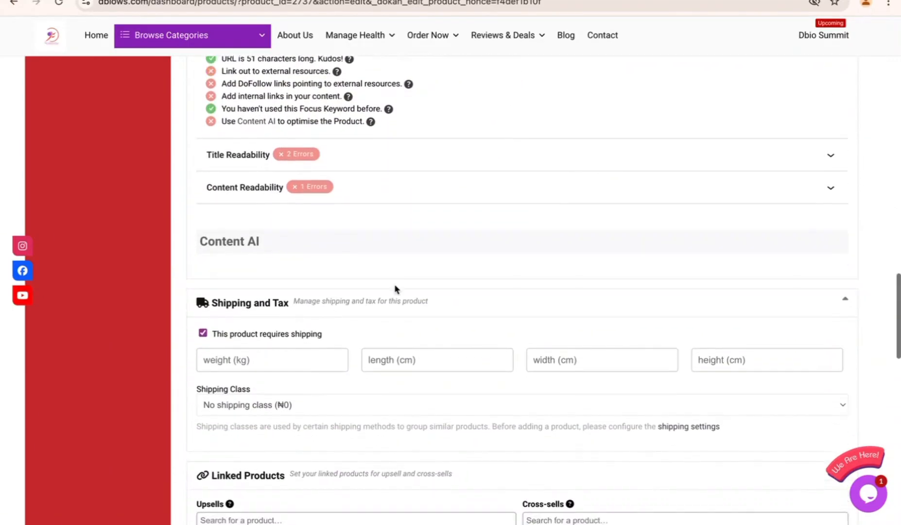
scroll(519, 393, down, 1)
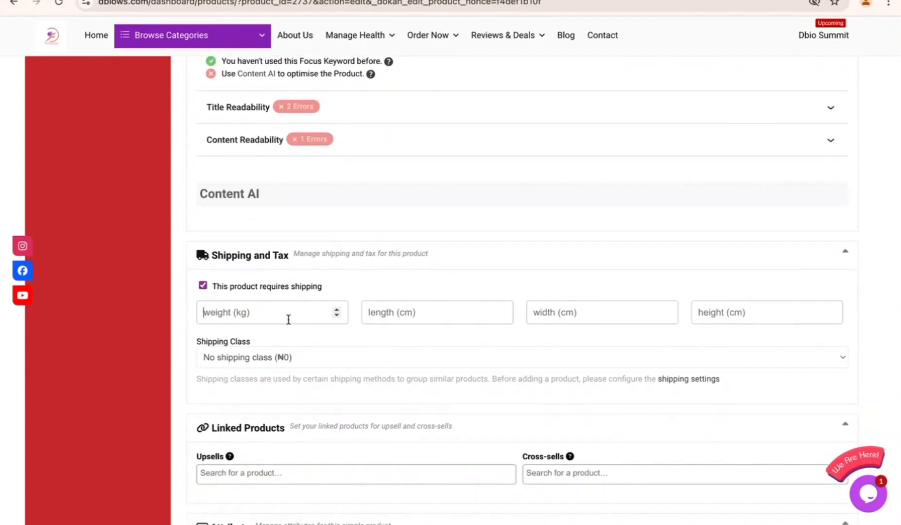
scroll(288, 320, down, 1)
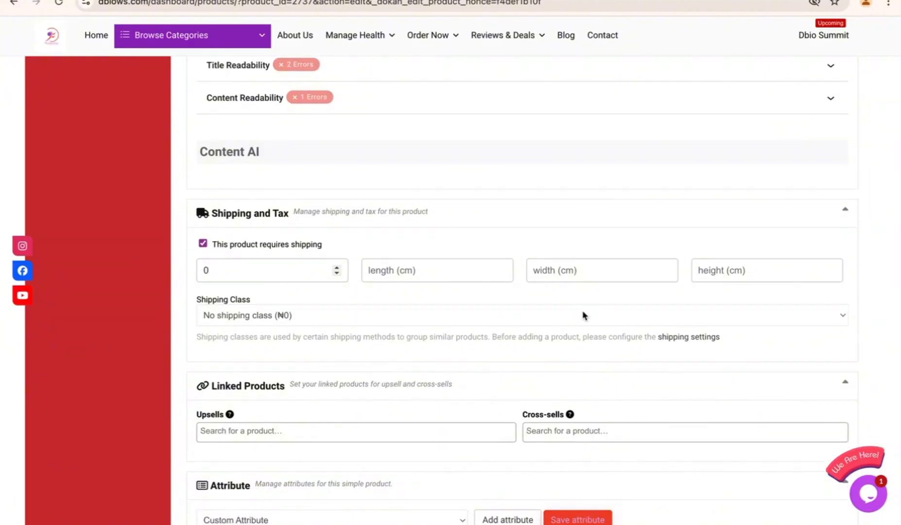
click(584, 321)
click(585, 321)
scroll(583, 324, down, 2)
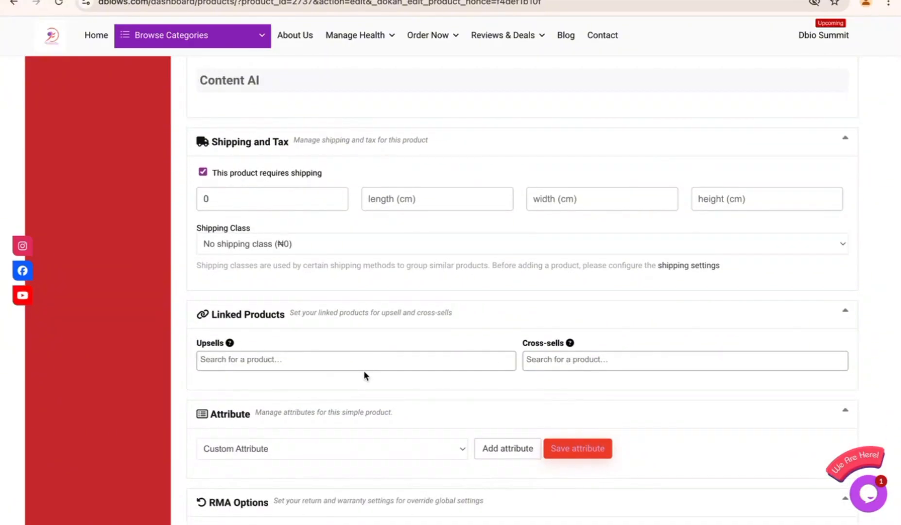
Review the product's Linked Products, Attribute, RMA, Wholesale, Min/Max, Other Options and Advertise Product sections, including the Product Status choices
scroll(364, 374, down, 8)
scroll(364, 372, down, 5)
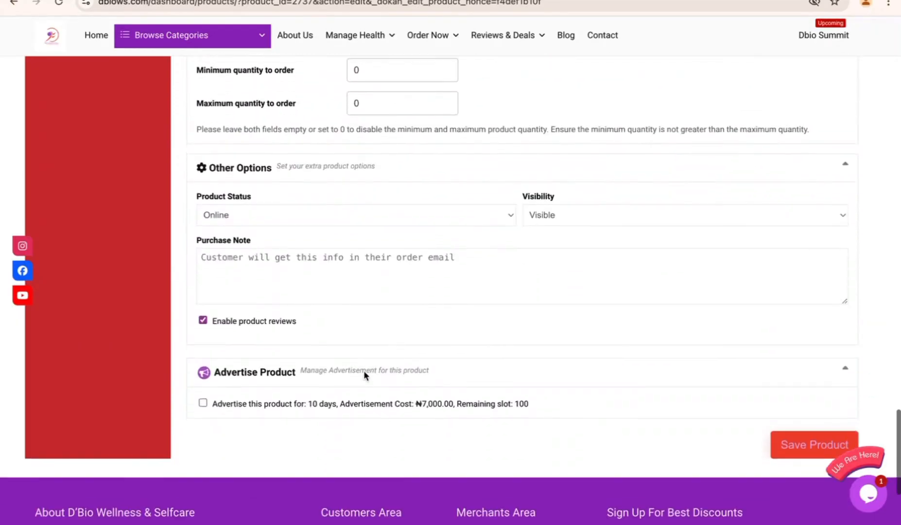
scroll(617, 242, down, 1)
scroll(624, 233, up, 1)
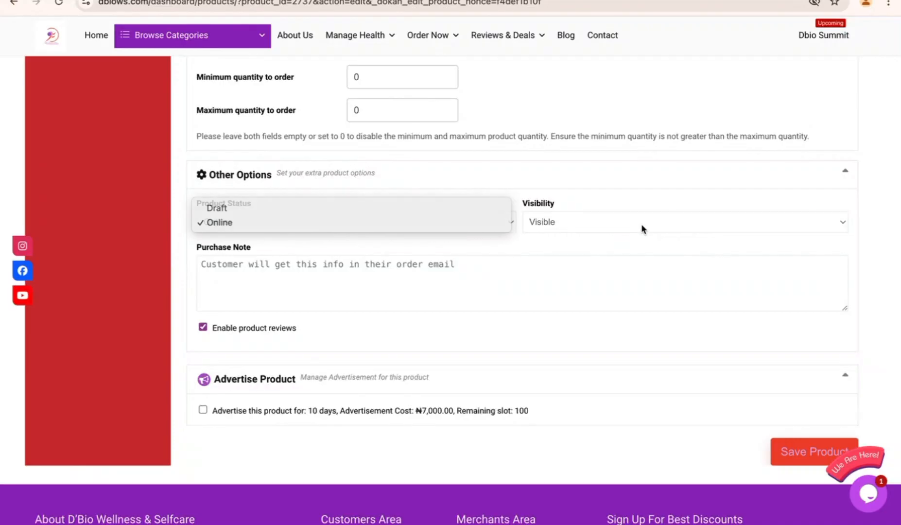
scroll(642, 224, up, 3)
scroll(404, 333, up, 3)
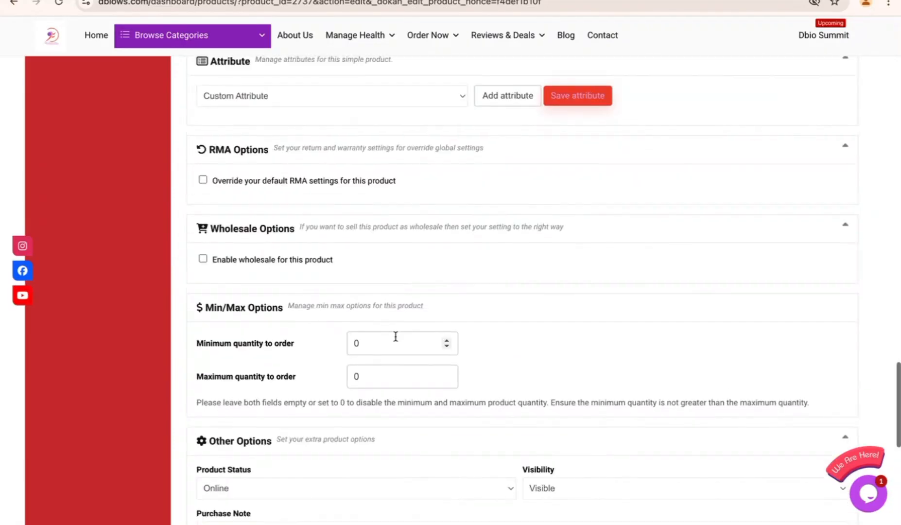
scroll(396, 336, up, 2)
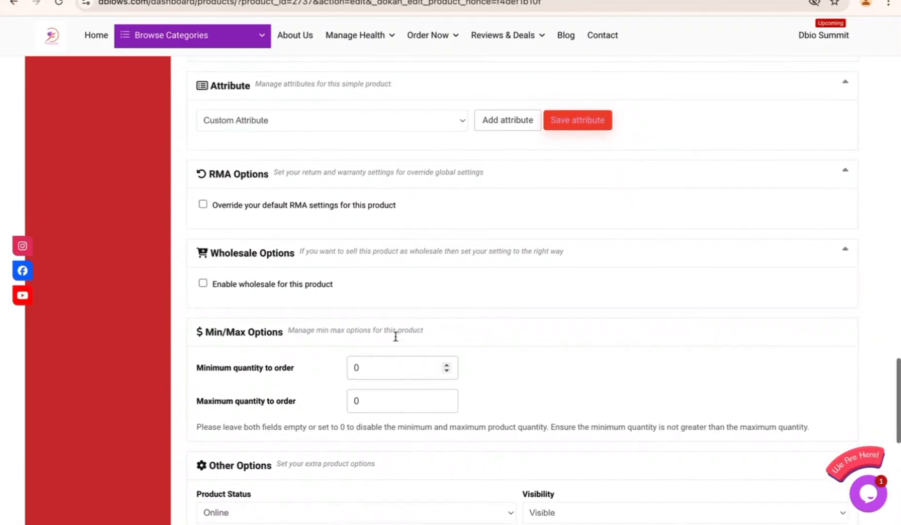
scroll(216, 335, up, 2)
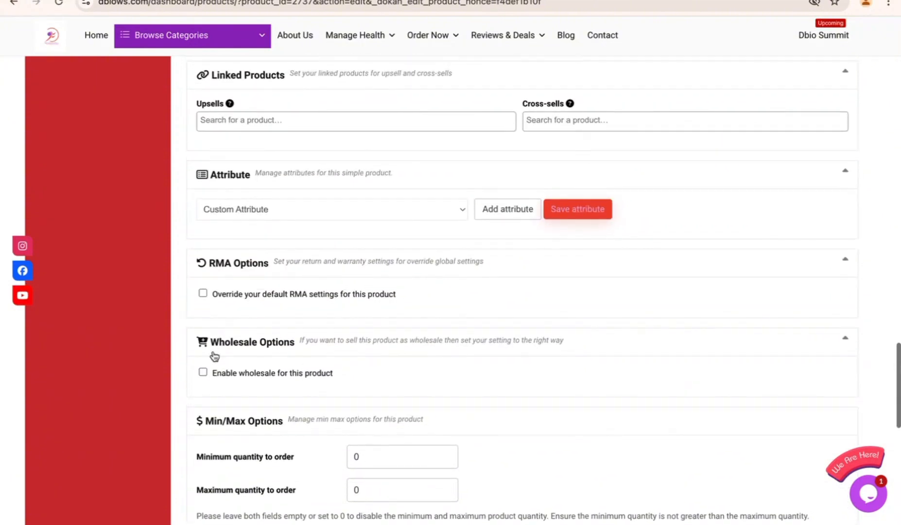
scroll(205, 378, up, 6)
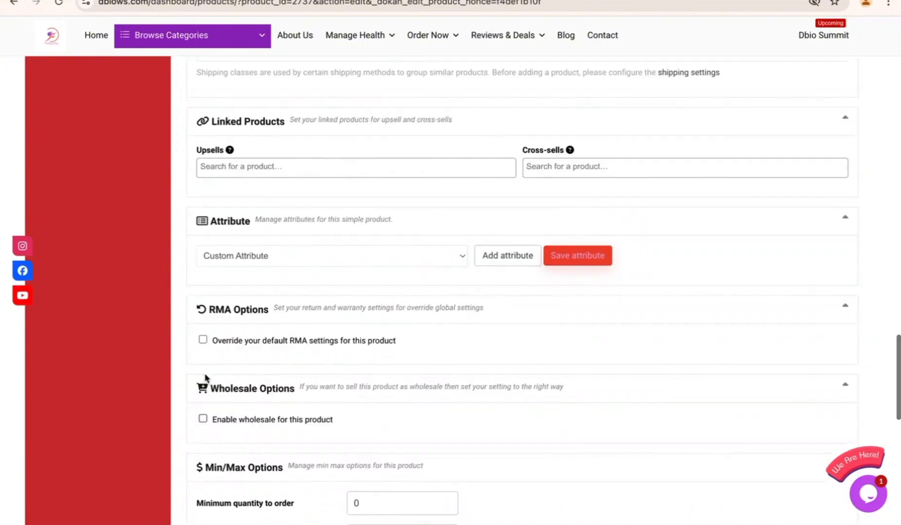
scroll(205, 378, down, 8)
scroll(205, 378, down, 6)
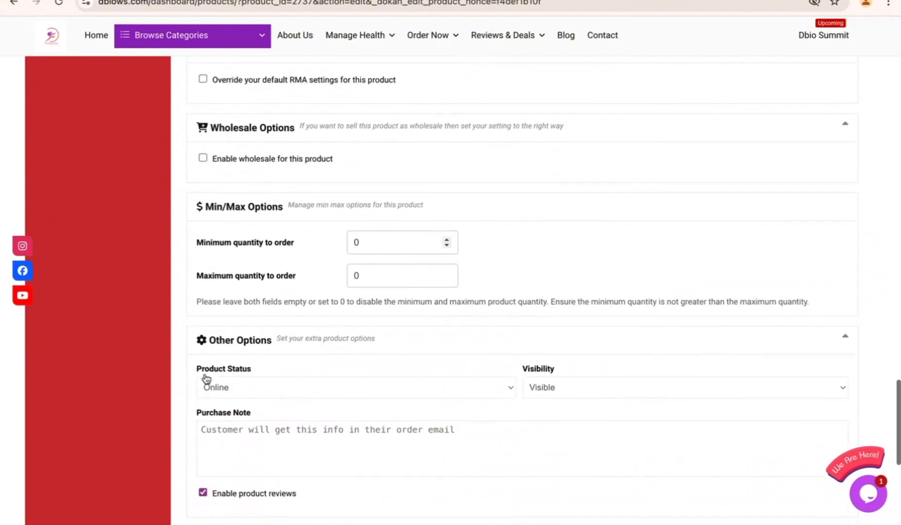
Enable wholesale for this product in Wholesale Options and look over the remaining settings at the end of the form
scroll(299, 281, up, 3)
scroll(299, 281, up, 1)
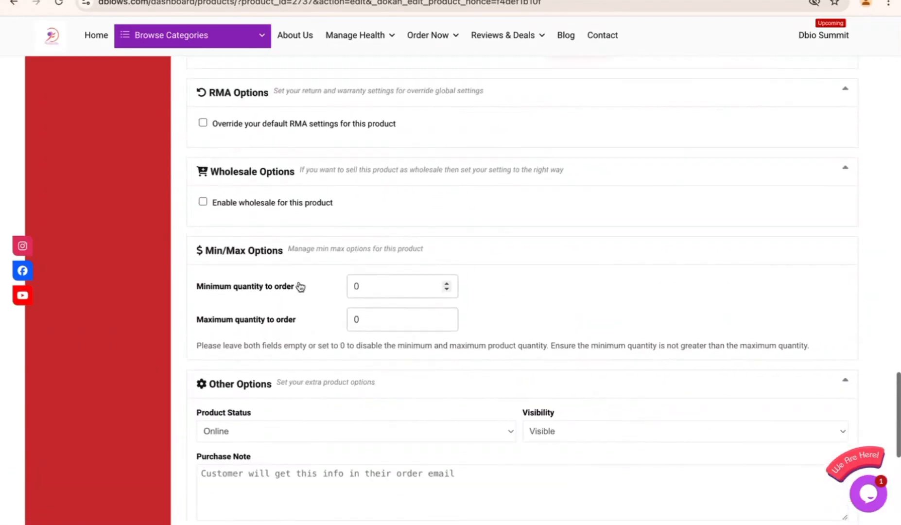
click(203, 203)
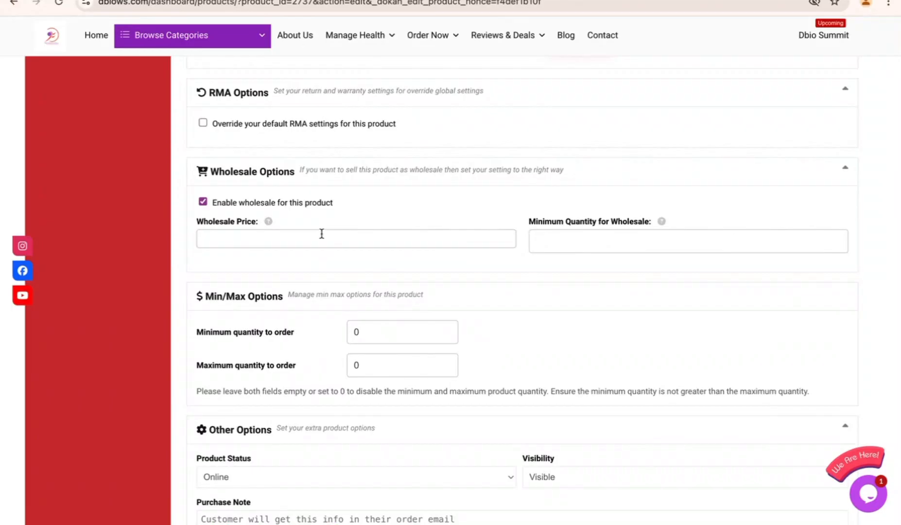
scroll(586, 239, down, 8)
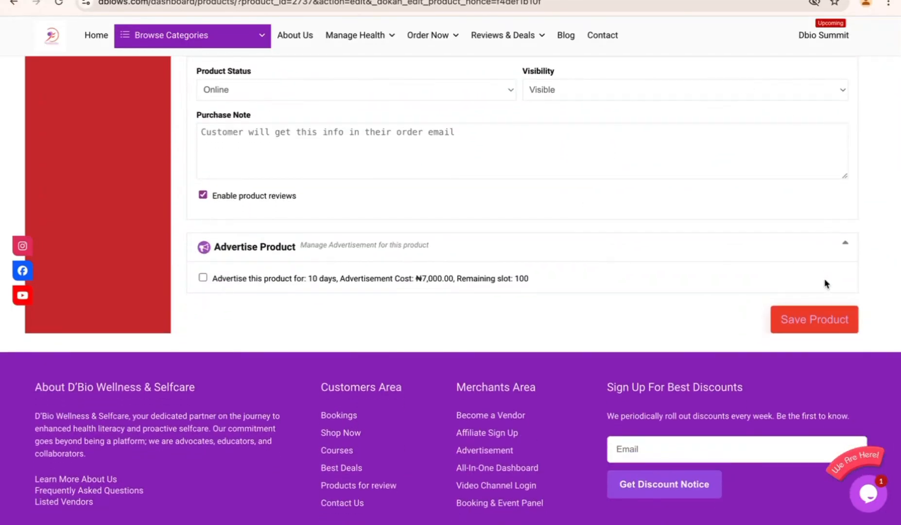
Leave the product form and open the vendor's My Bookings page
scroll(670, 199, up, 15)
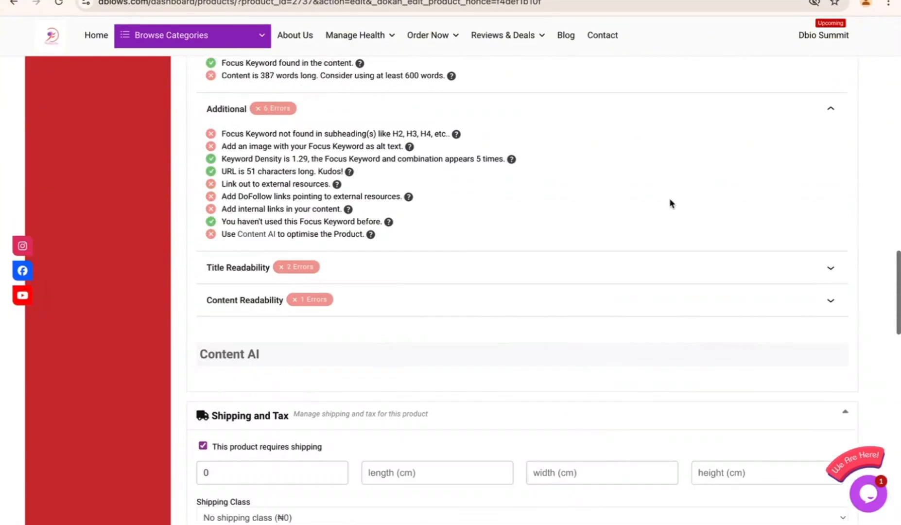
scroll(669, 198, up, 15)
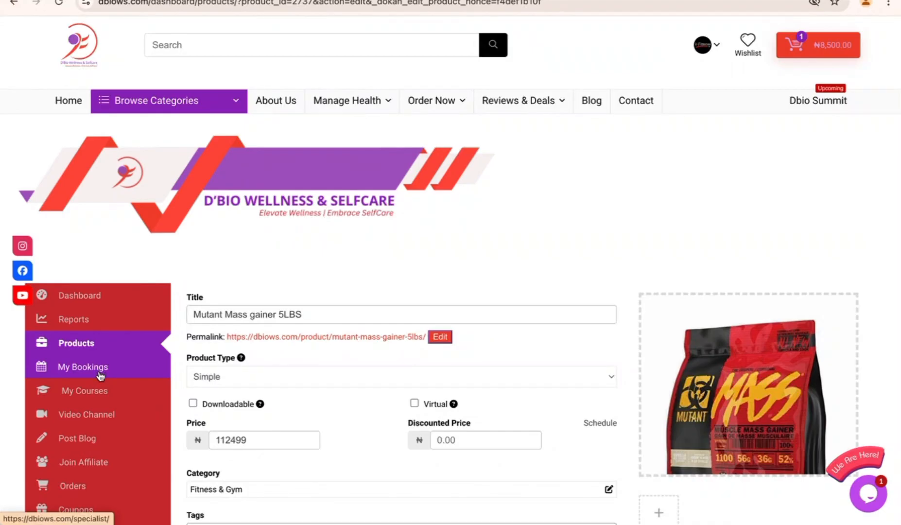
click(100, 373)
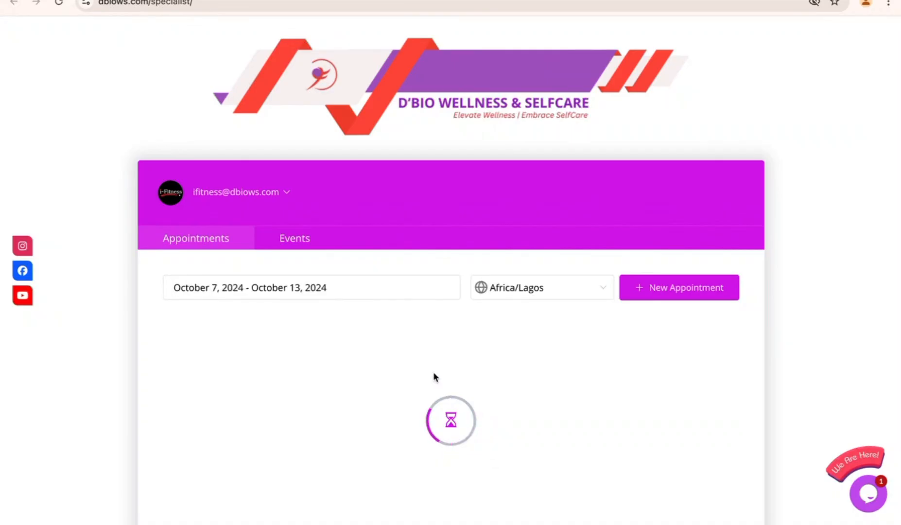
Examine the bookings page, including the appointment list for the current week and the message template for the audience
scroll(435, 375, down, 10)
scroll(434, 374, up, 8)
scroll(435, 378, up, 2)
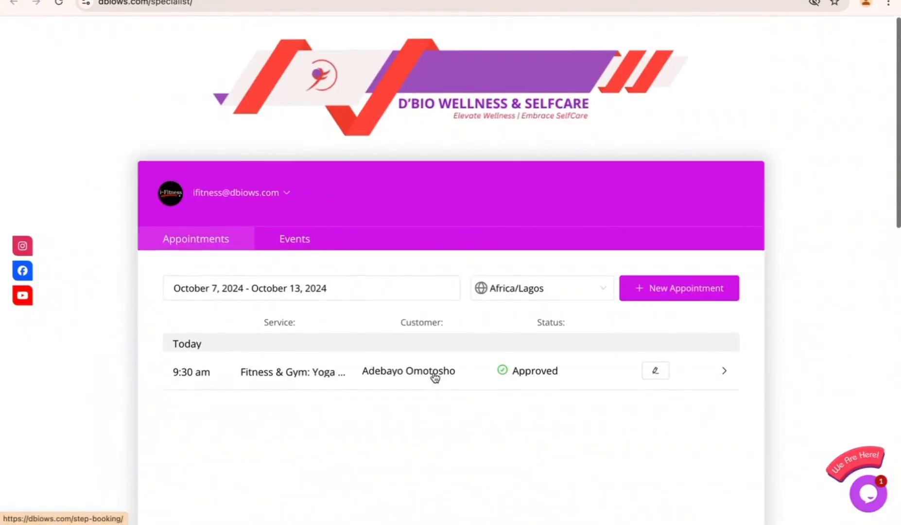
scroll(434, 377, down, 5)
scroll(434, 377, up, 3)
scroll(434, 377, down, 5)
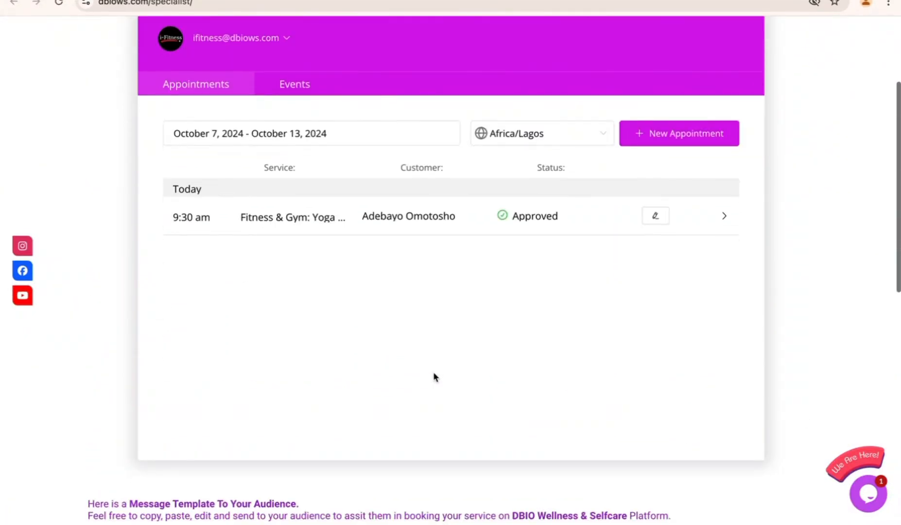
scroll(434, 377, up, 5)
scroll(433, 377, down, 2)
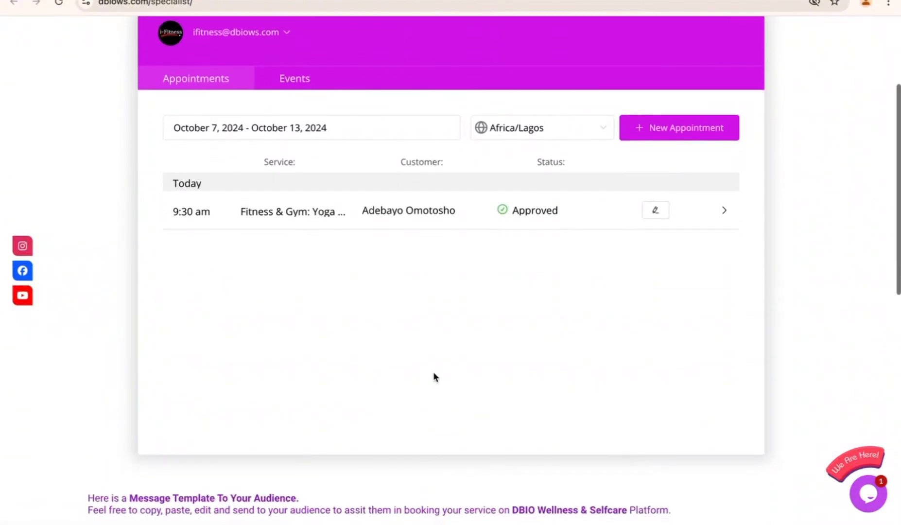
scroll(282, 200, up, 3)
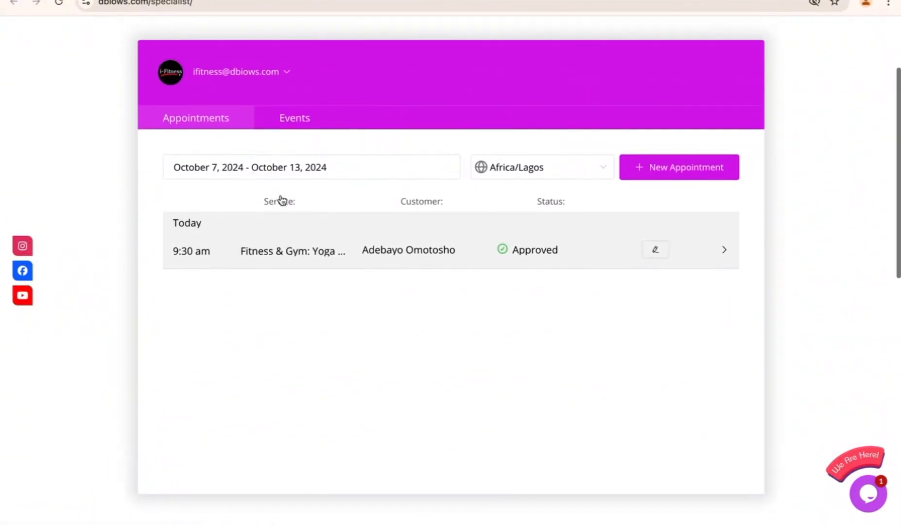
Expand today's 9:30 am Fitness & Gym appointment and review its price, duration, location, meeting link, customer details, payment and note
click(724, 327)
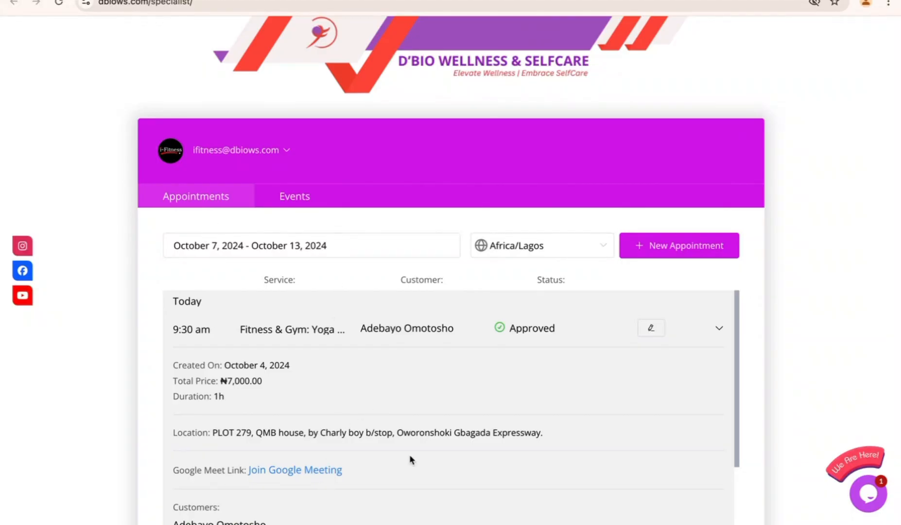
scroll(273, 388, down, 3)
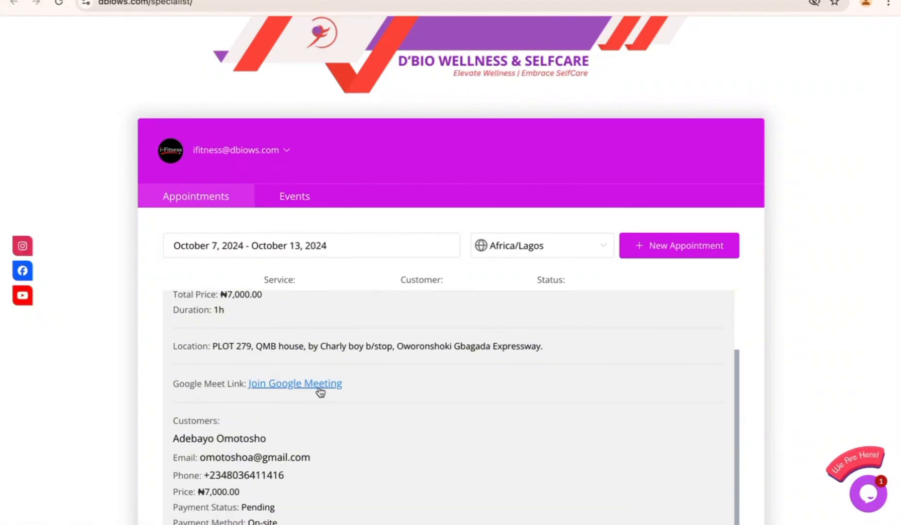
scroll(382, 403, down, 1)
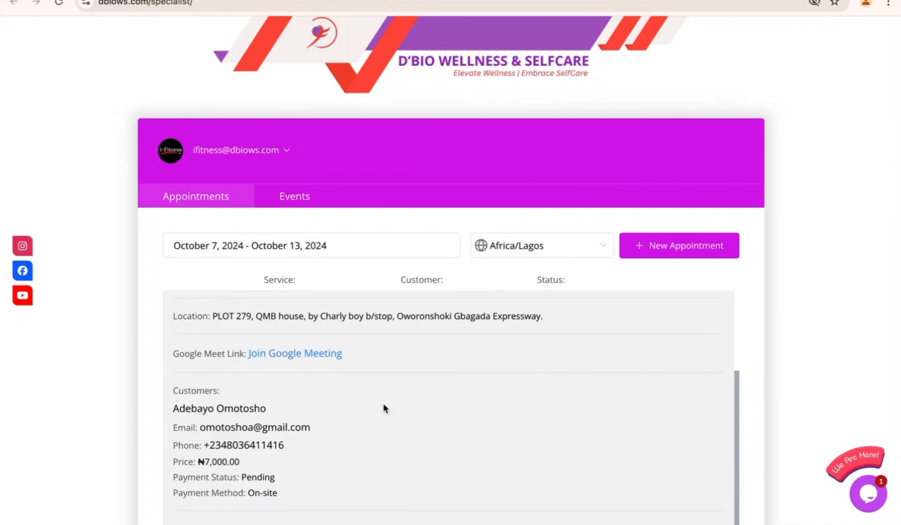
scroll(490, 370, down, 4)
scroll(490, 371, up, 3)
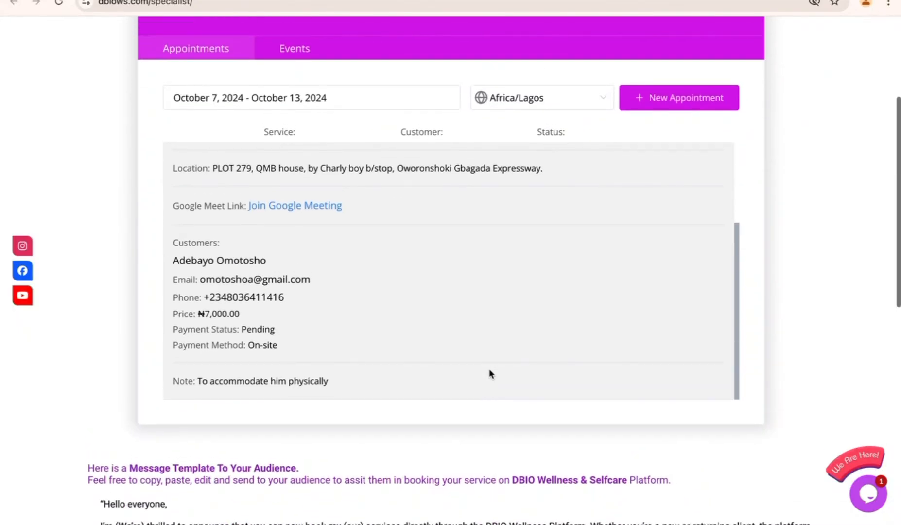
scroll(489, 375, up, 5)
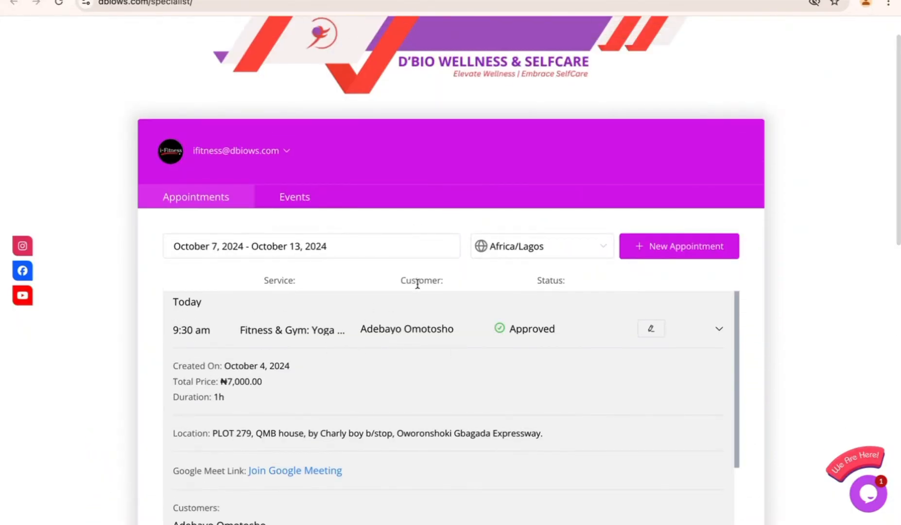
scroll(467, 403, up, 2)
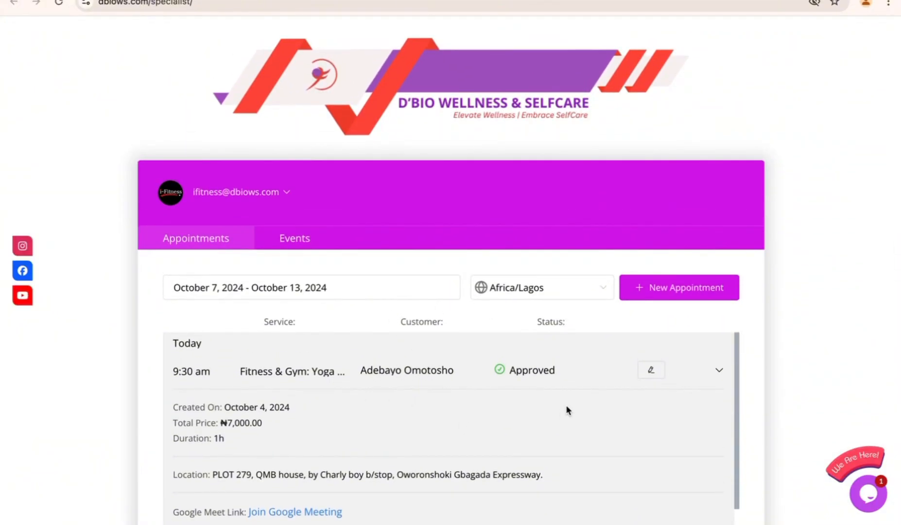
scroll(249, 420, down, 2)
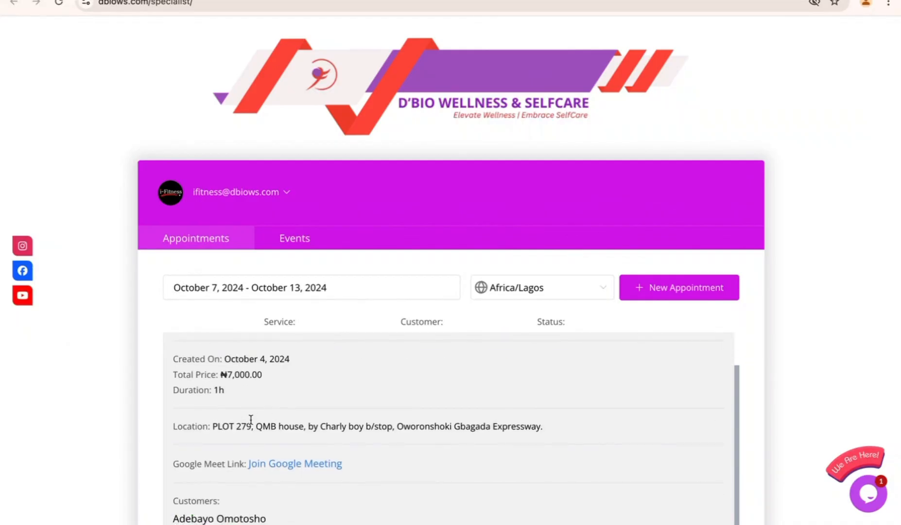
scroll(250, 421, up, 2)
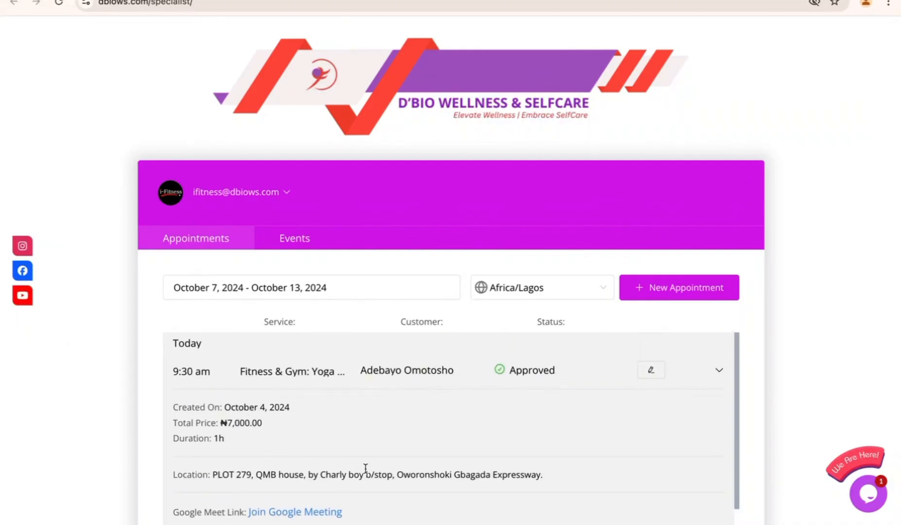
scroll(364, 467, down, 3)
scroll(515, 433, up, 3)
scroll(490, 228, down, 2)
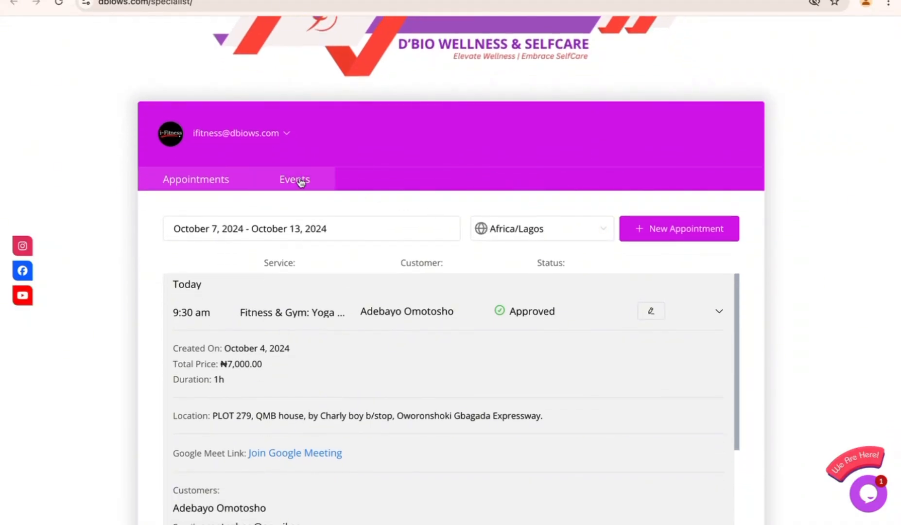
Show the Events list and set its date range to September 1, 2024 - November 30, 2024
click(301, 183)
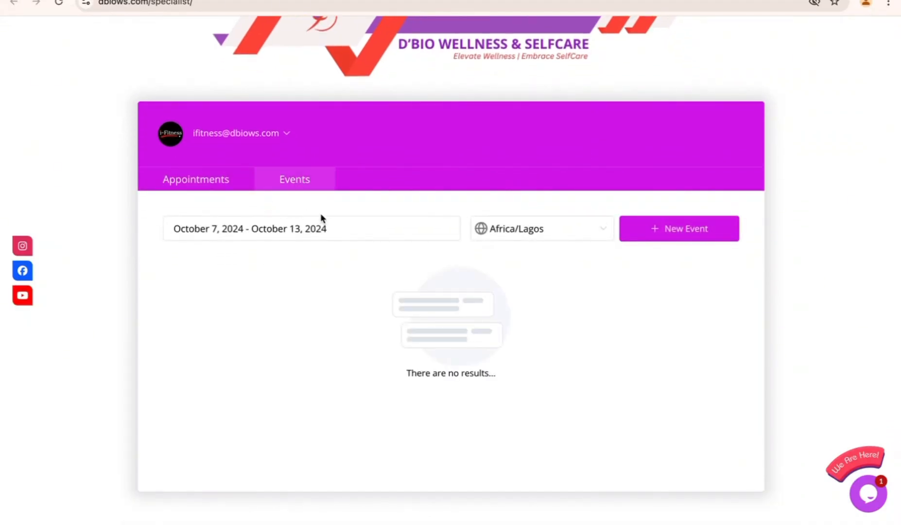
click(447, 231)
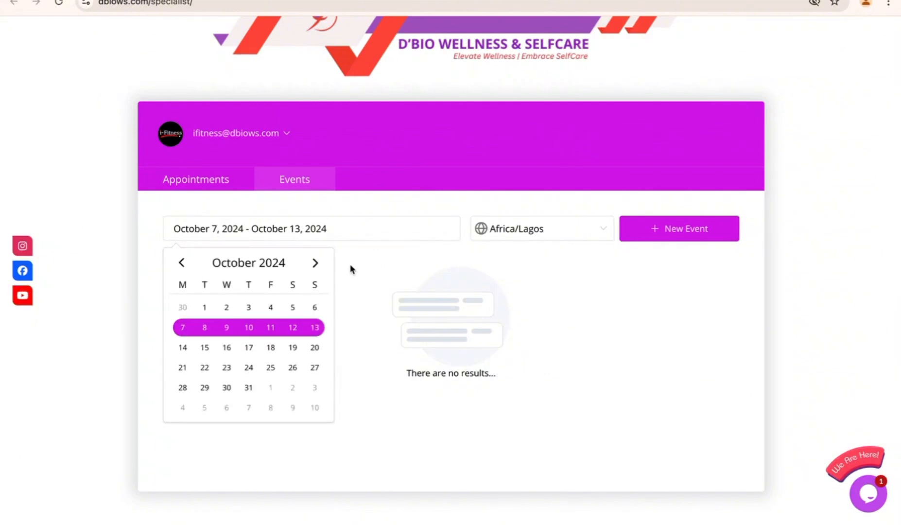
click(183, 264)
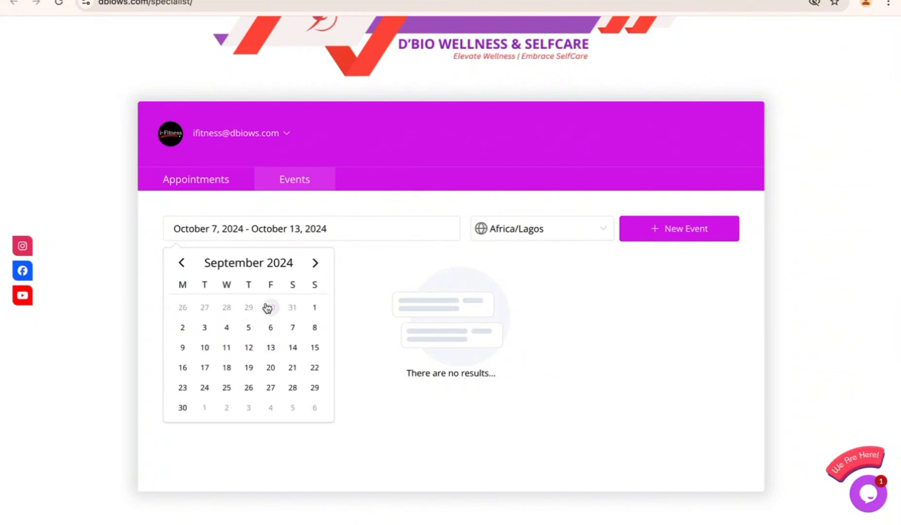
click(313, 307)
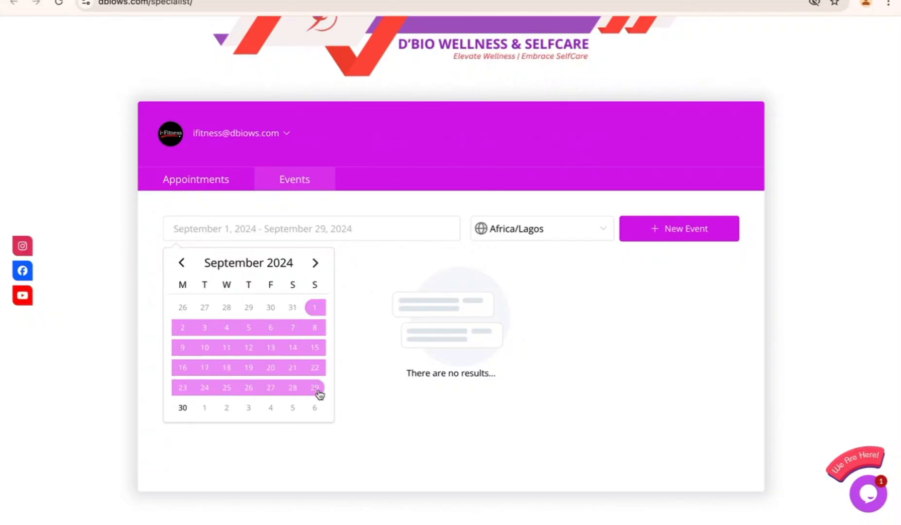
click(315, 262)
click(315, 262)
click(292, 387)
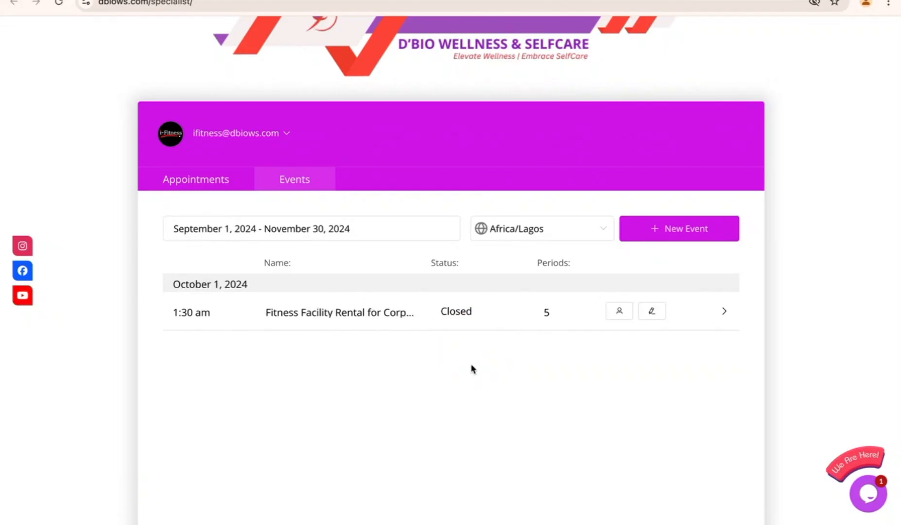
Expand the October 1, 2024 Fitness Facility Rental event and review its price, location, spots, booking window, meeting links and periods
click(725, 312)
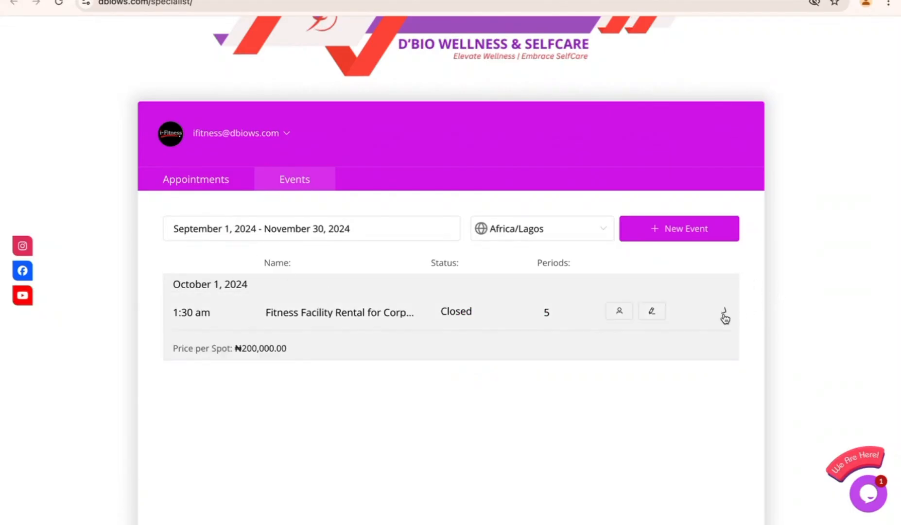
scroll(323, 421, down, 3)
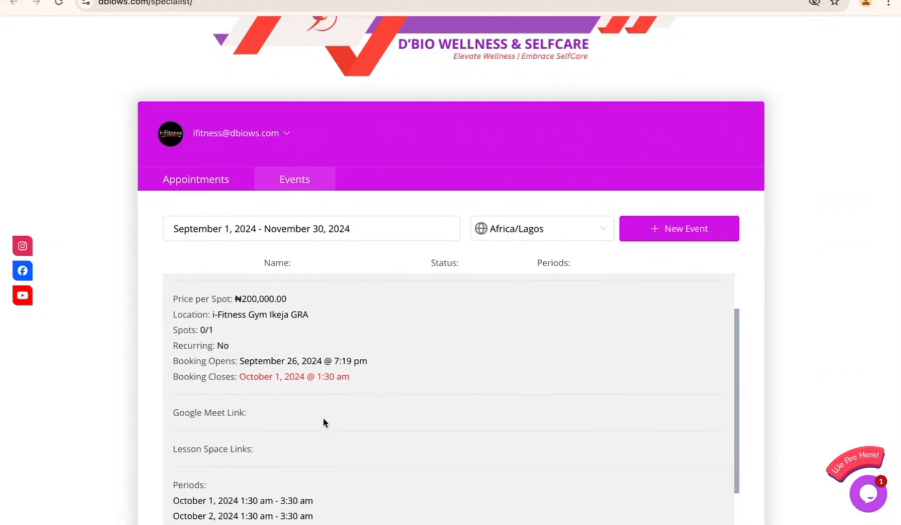
scroll(324, 422, down, 4)
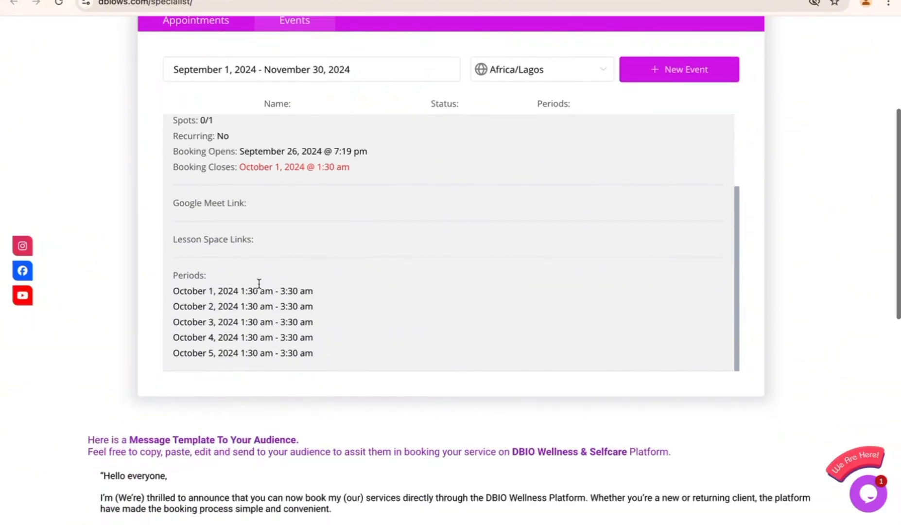
scroll(330, 257, up, 5)
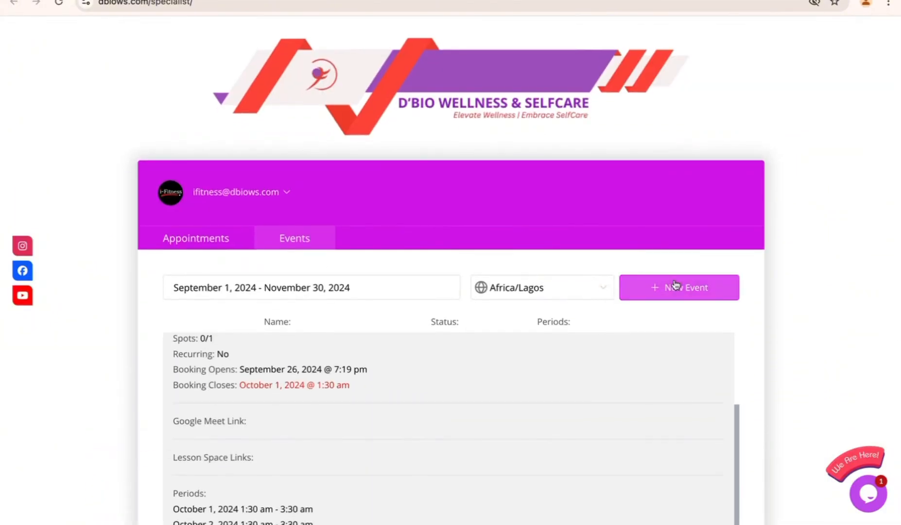
Start a new event and examine its detail fields, including name, dates, address choices, organizer, tags and description
click(678, 292)
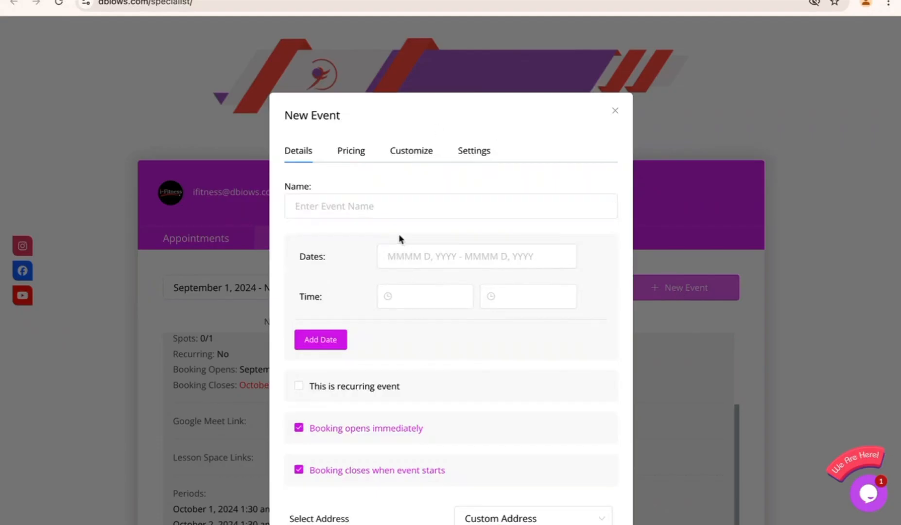
click(385, 205)
click(417, 251)
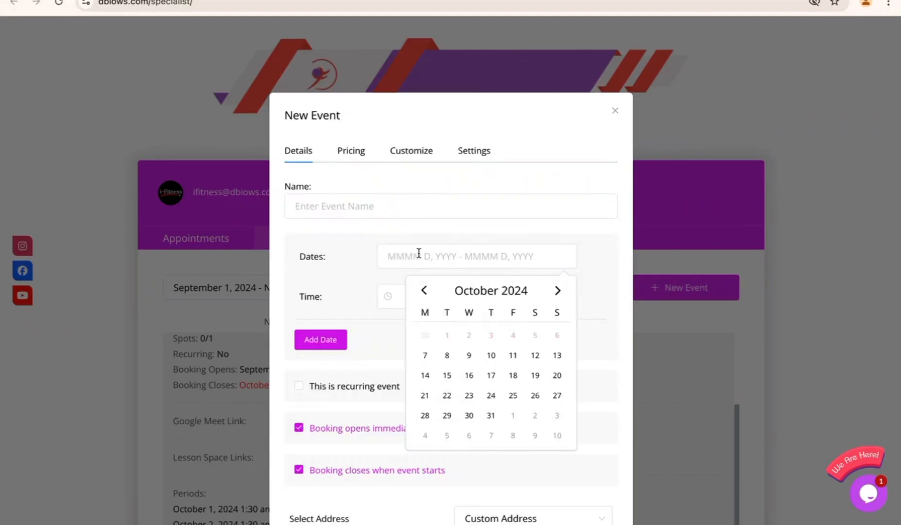
scroll(417, 251, down, 3)
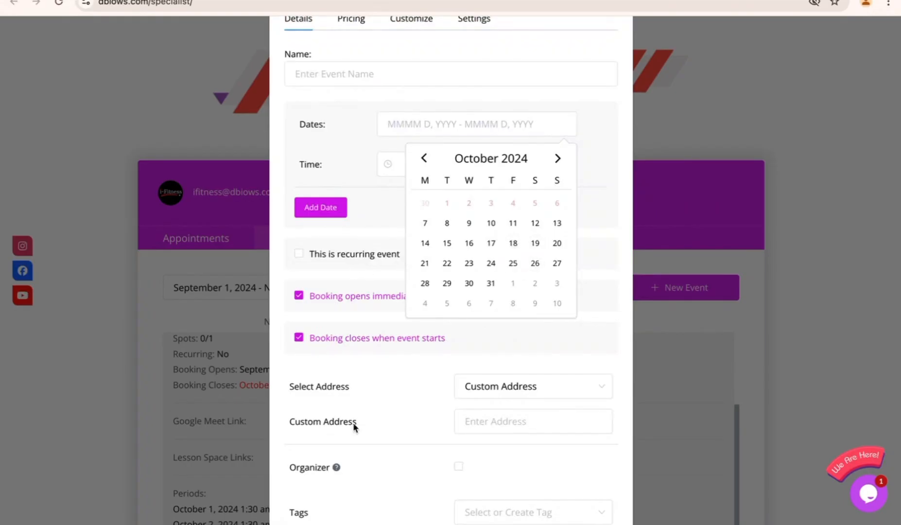
click(539, 387)
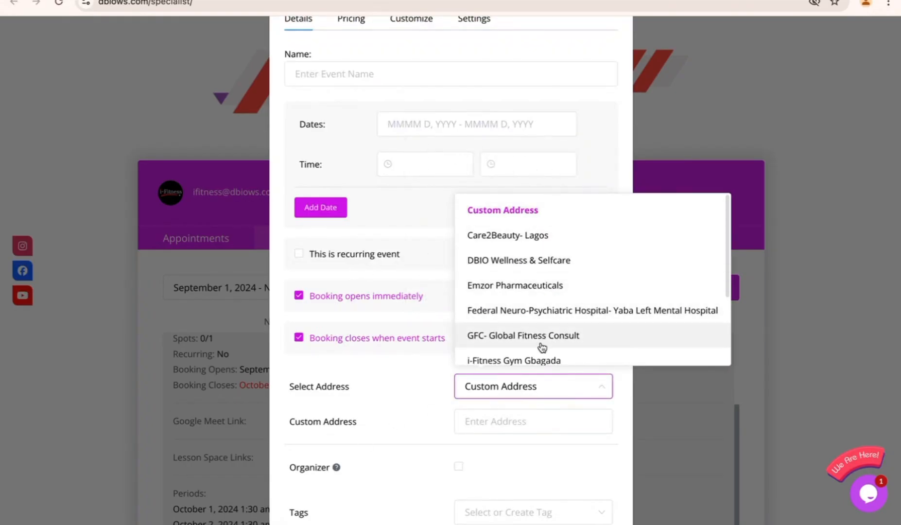
click(426, 369)
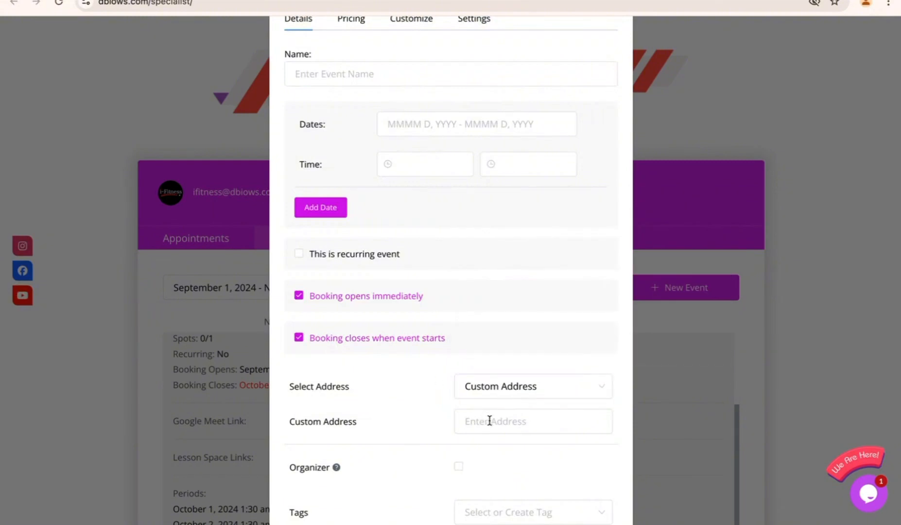
scroll(490, 420, down, 1)
scroll(489, 420, down, 3)
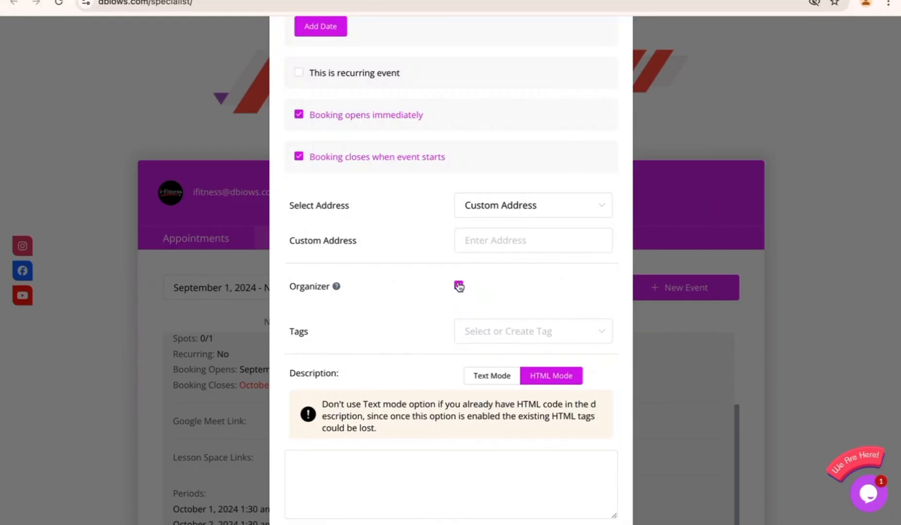
click(386, 478)
scroll(386, 477, down, 3)
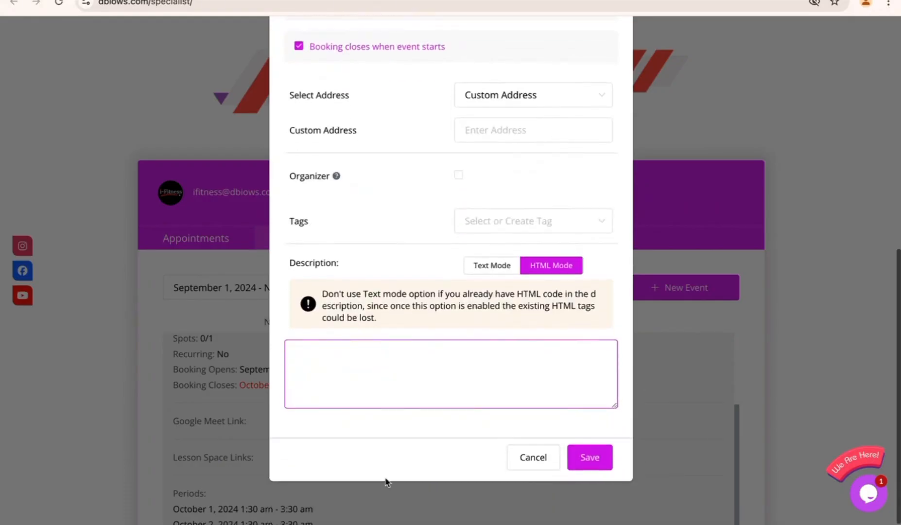
scroll(416, 303, up, 9)
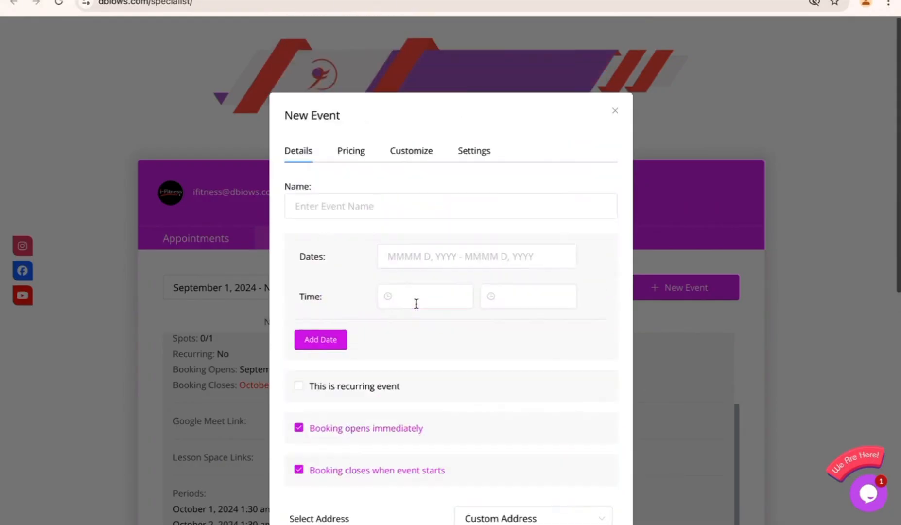
Review the new event's pricing with Deposit Payment enabled, including the deposit types, and its preset and custom color options
click(350, 152)
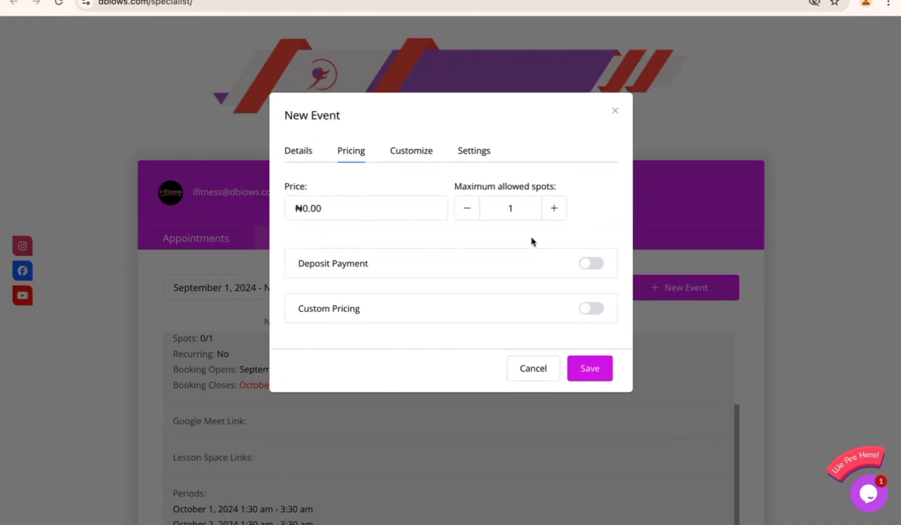
click(599, 270)
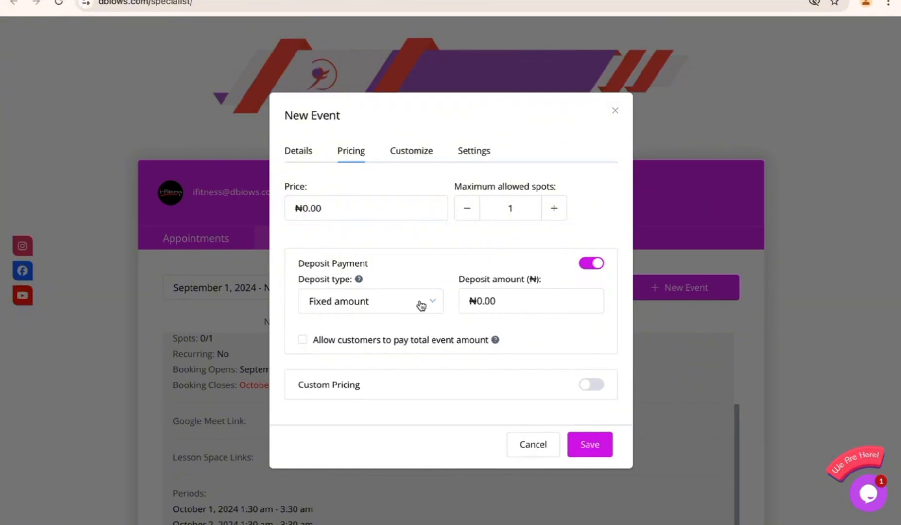
click(421, 305)
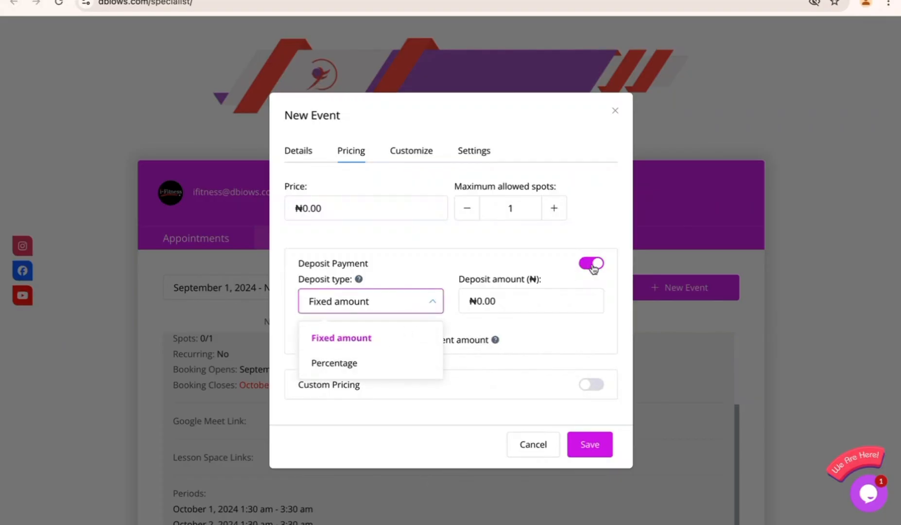
click(410, 161)
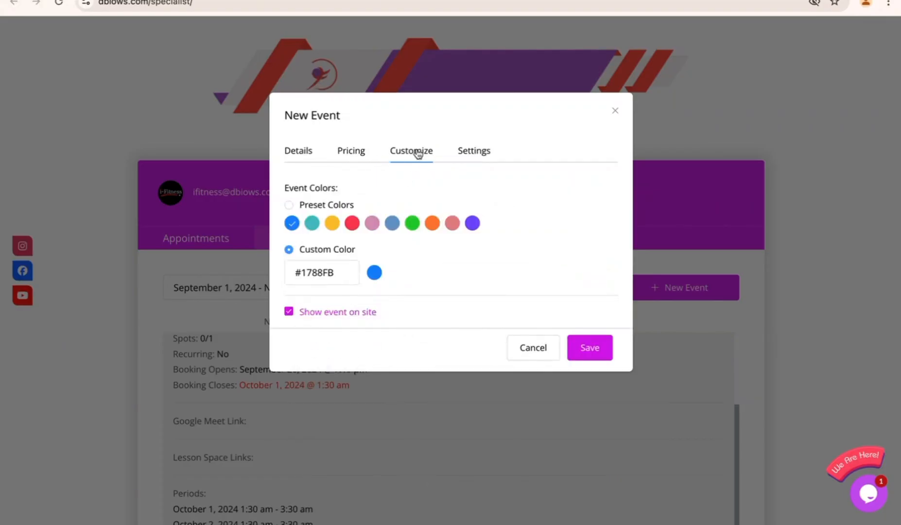
click(289, 249)
Review the new event's general settings, minimum cancellation time choices and integrations, and discard the event
click(474, 158)
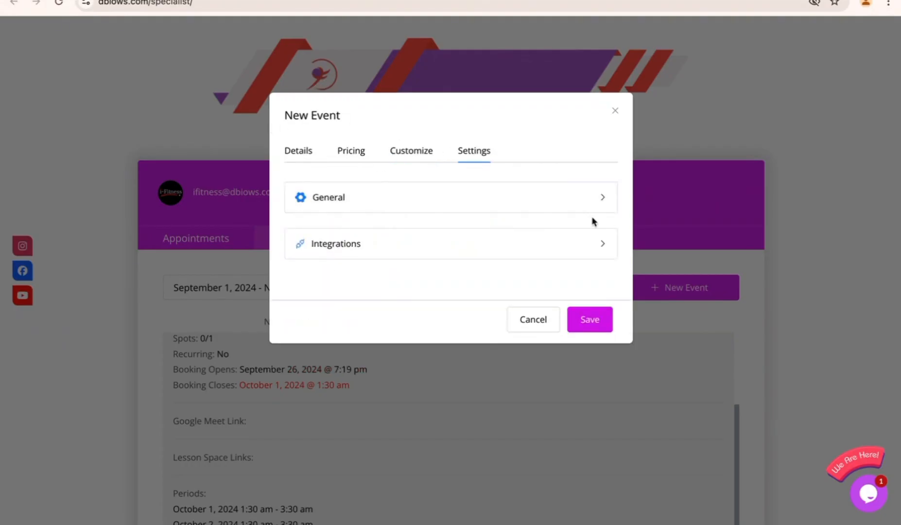
click(603, 199)
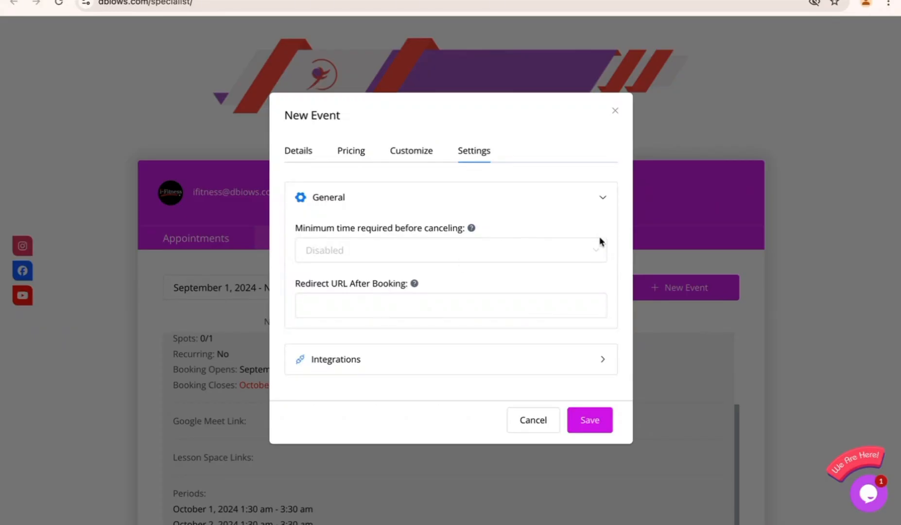
click(595, 253)
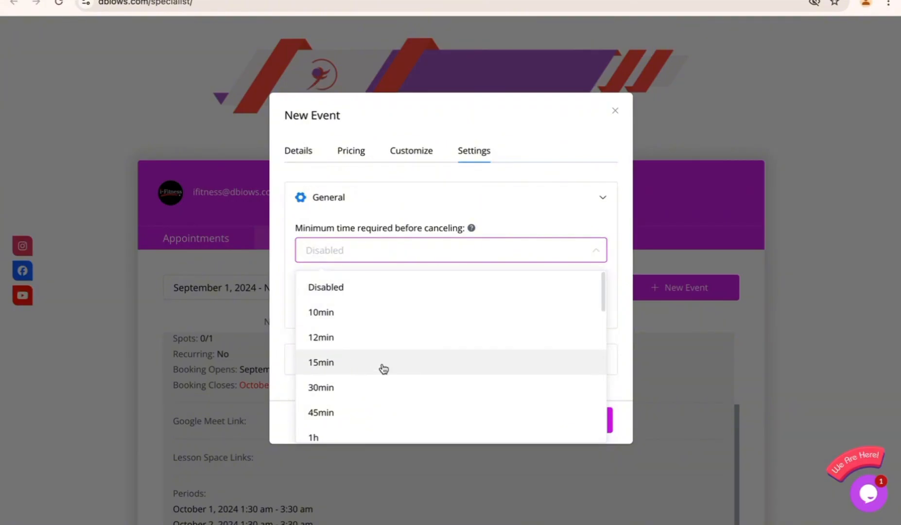
scroll(369, 377, down, 1)
click(578, 214)
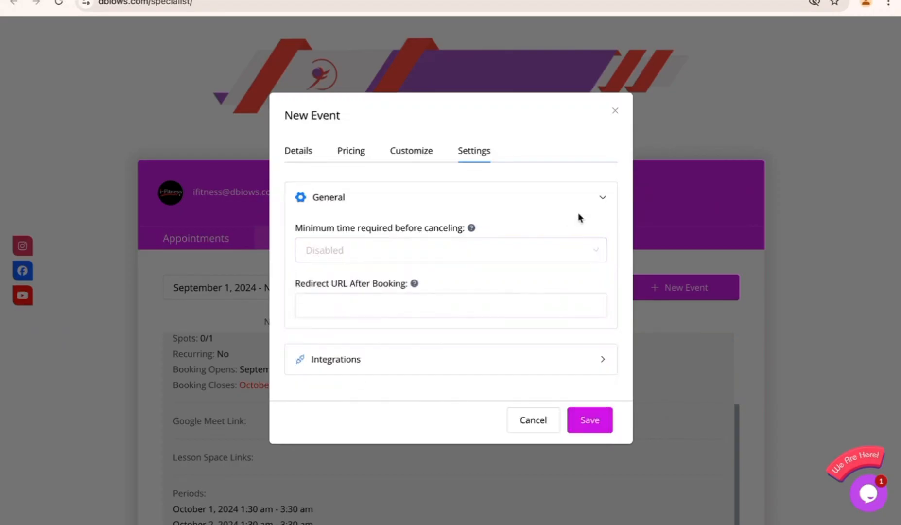
click(601, 361)
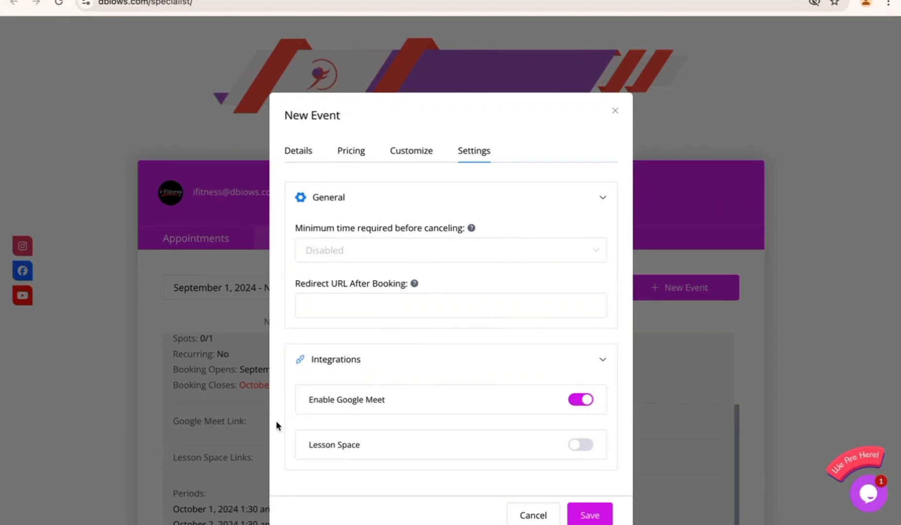
click(533, 515)
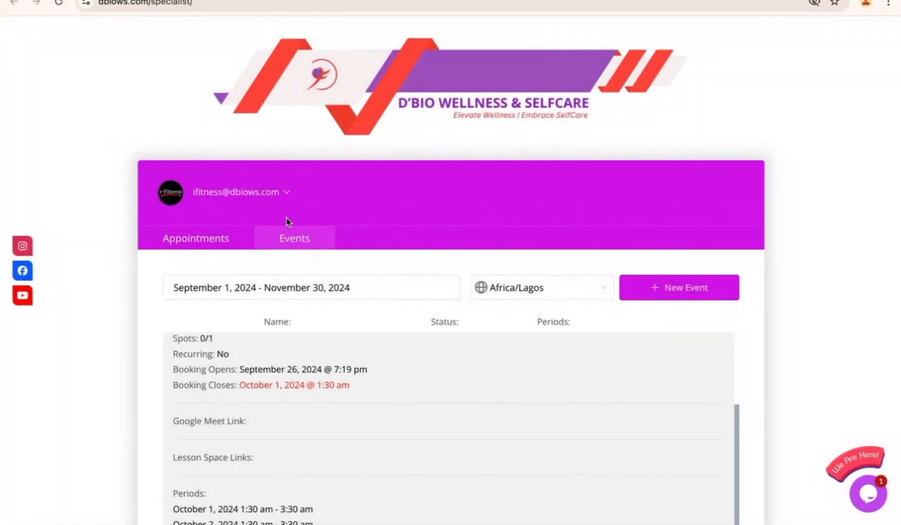
Return to the Appointments list and start a new appointment, looking over its schedule fields
click(212, 242)
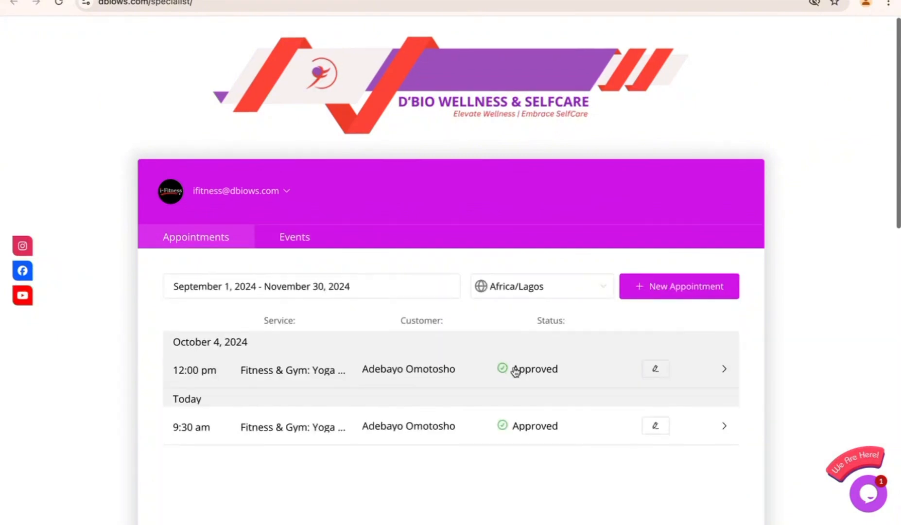
scroll(515, 369, down, 2)
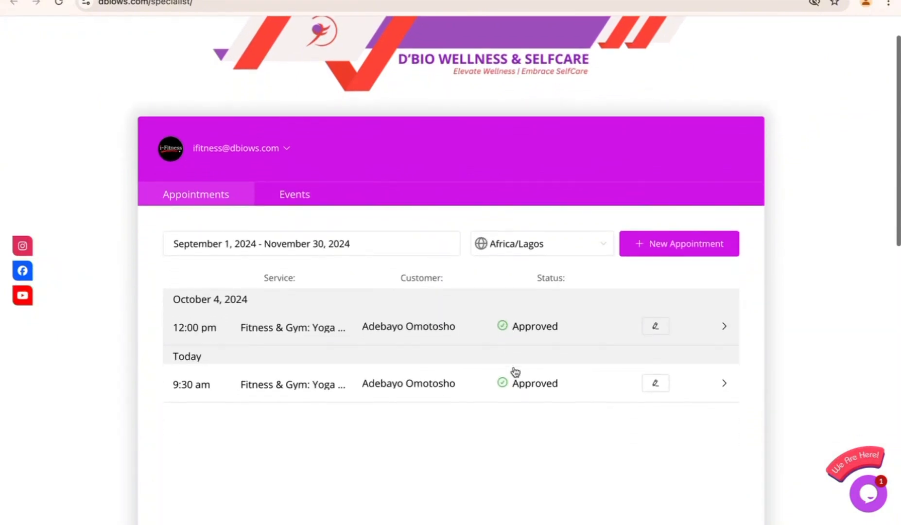
click(669, 249)
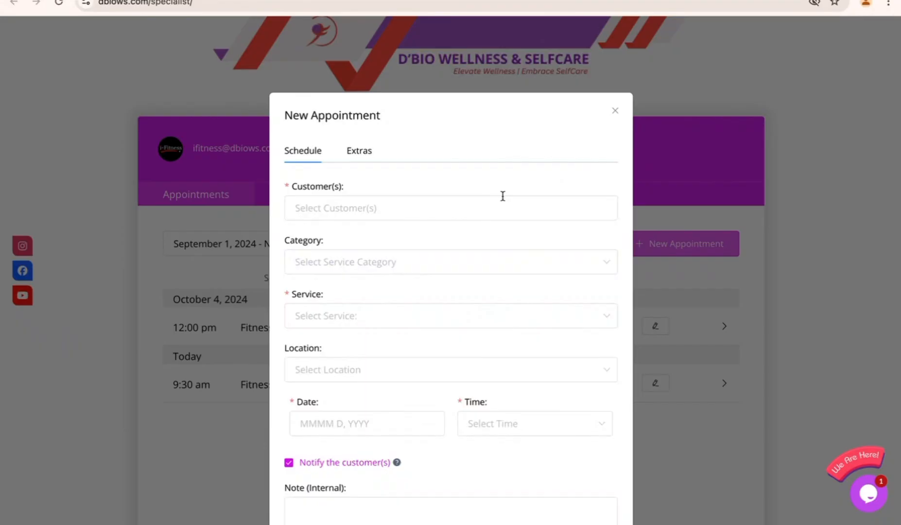
scroll(519, 203, down, 3)
scroll(519, 203, up, 2)
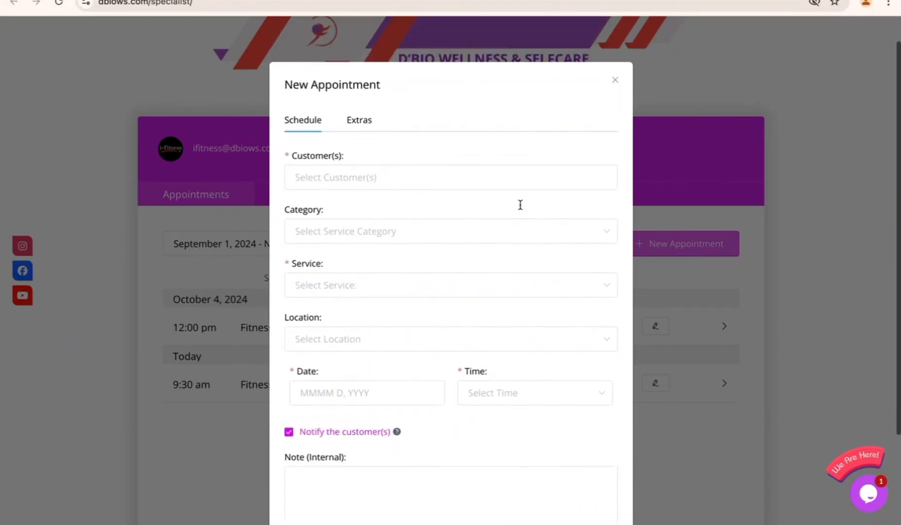
scroll(520, 204, up, 1)
Fill in the new appointment with the listed customer, category Fitness Services, service Corporate Fitness Trainings and location i-Fitness Gym Gbagada
click(463, 209)
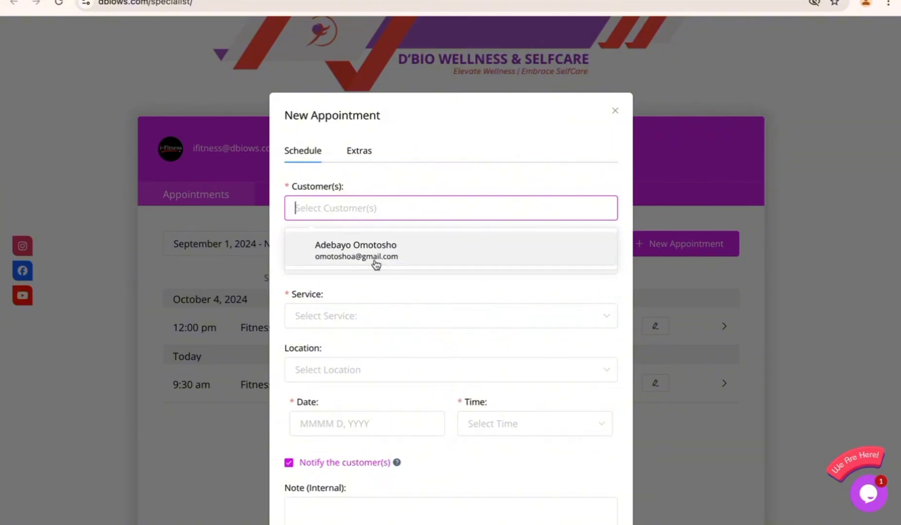
click(346, 256)
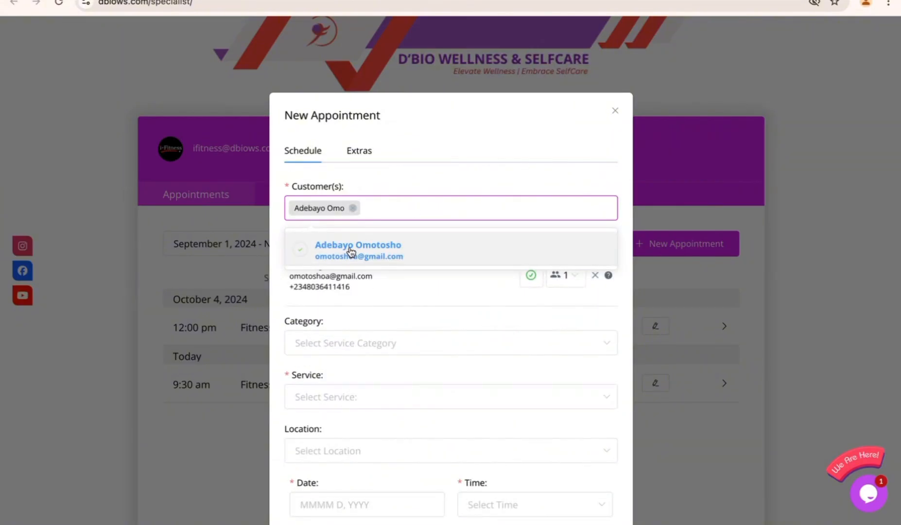
click(435, 348)
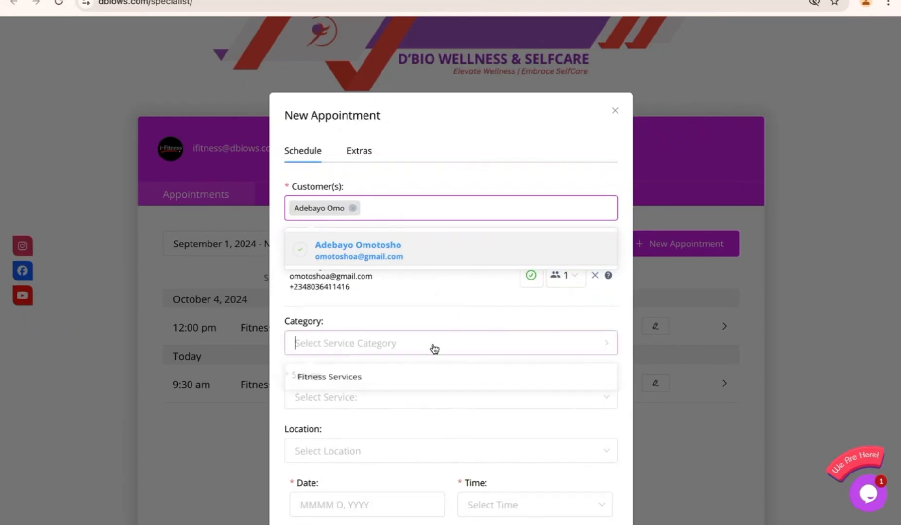
click(404, 383)
click(420, 405)
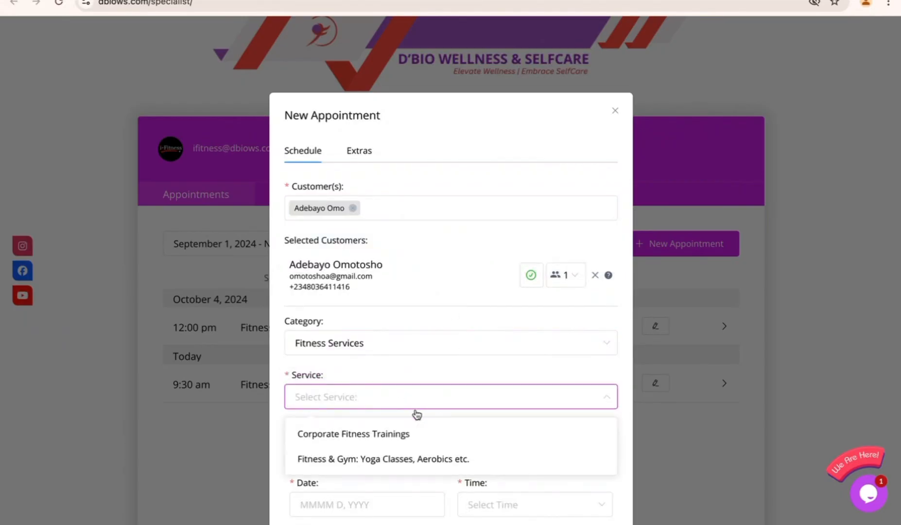
click(418, 433)
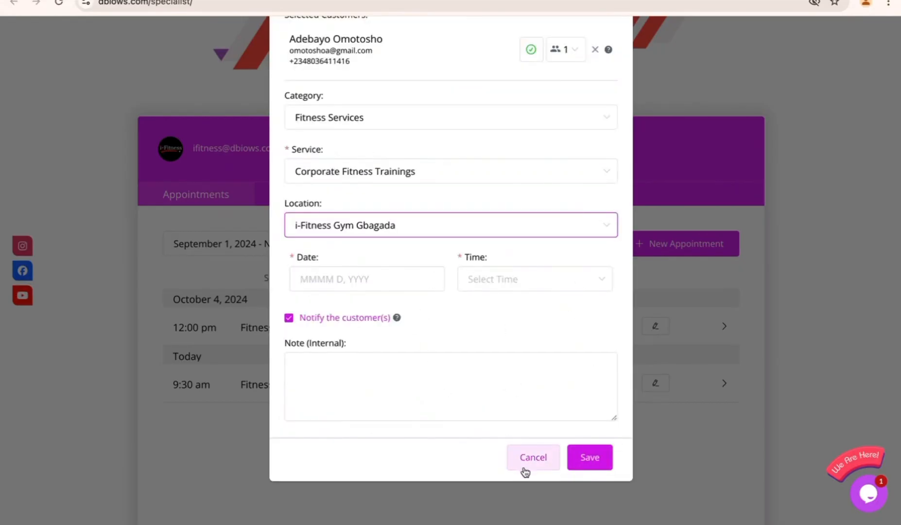
Check the new appointment's date and time fields and its available extras, and discard the appointment
click(382, 279)
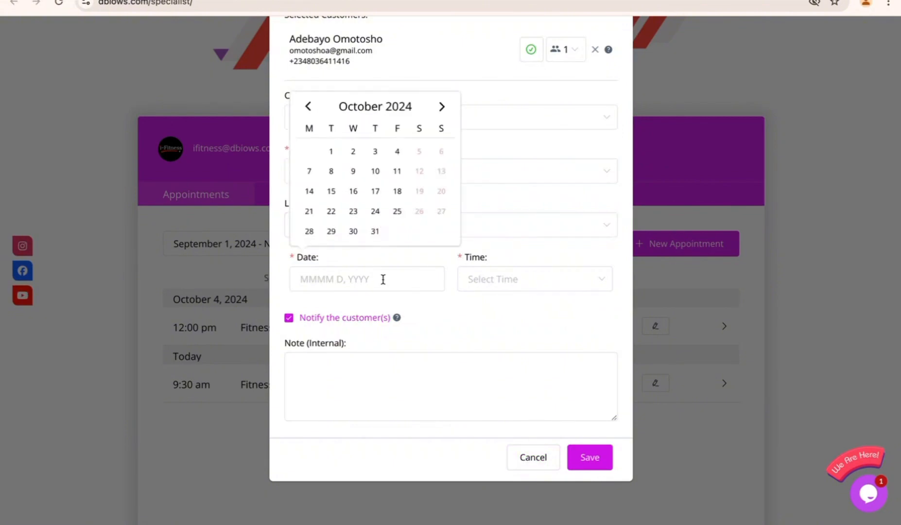
click(530, 277)
scroll(384, 310, up, 5)
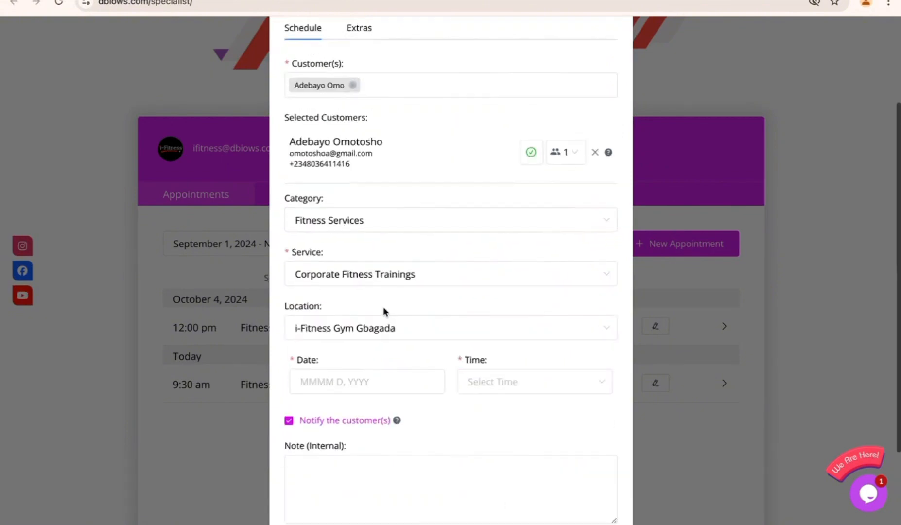
click(364, 155)
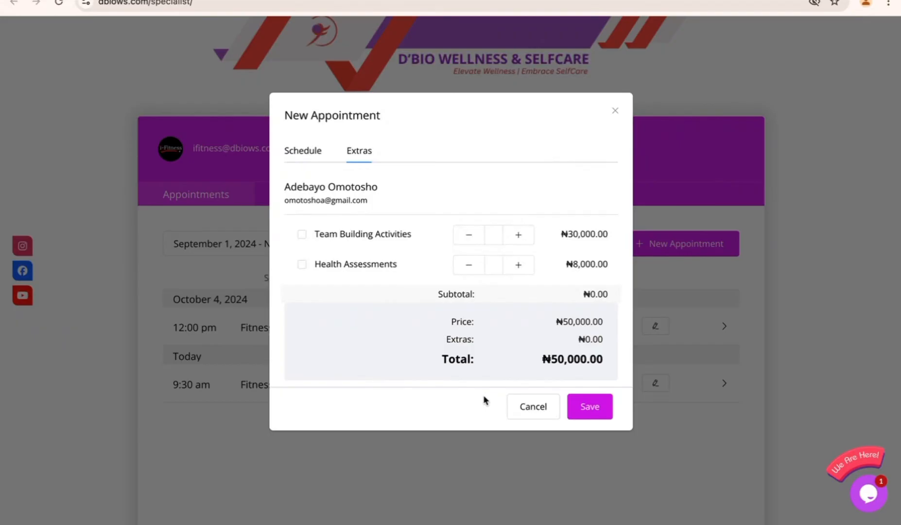
click(525, 409)
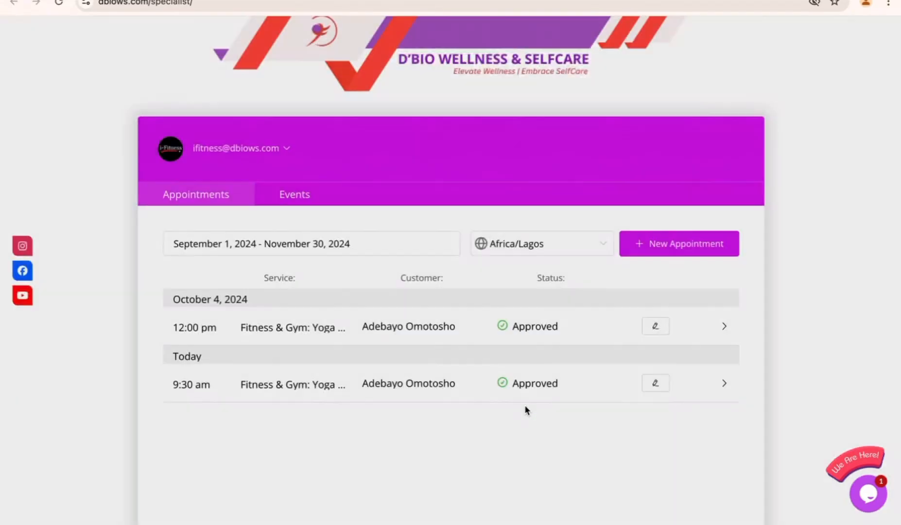
Open the vendor account's employee profile and review its details, from contact and location fields to Google Calendar and description
scroll(415, 342, up, 1)
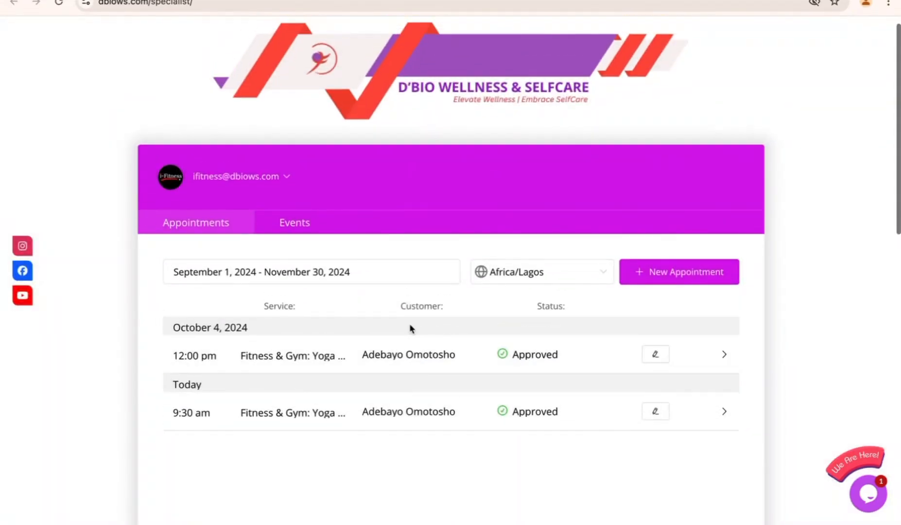
click(288, 178)
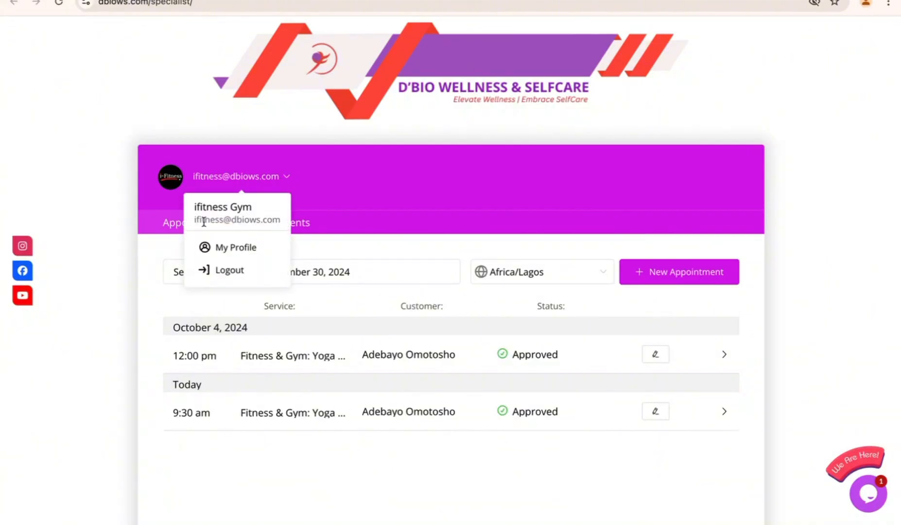
click(249, 256)
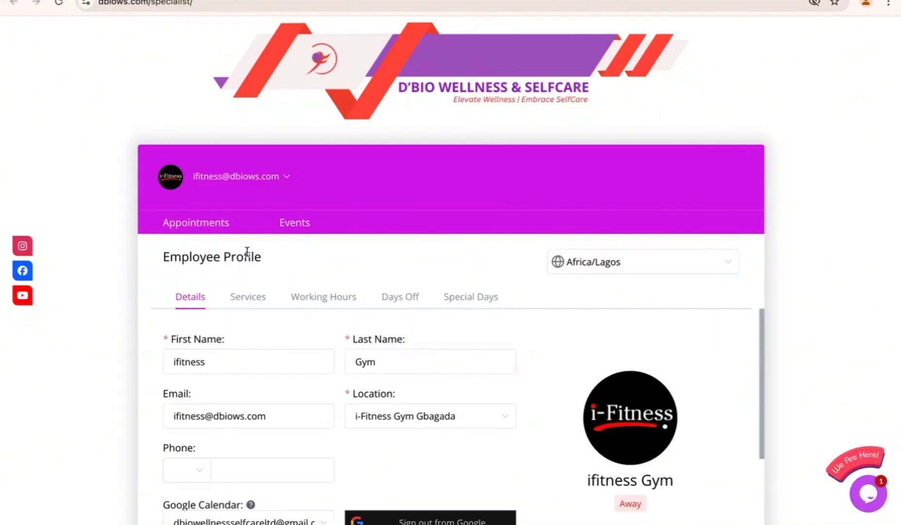
scroll(406, 399, down, 2)
scroll(406, 398, up, 2)
scroll(412, 286, down, 3)
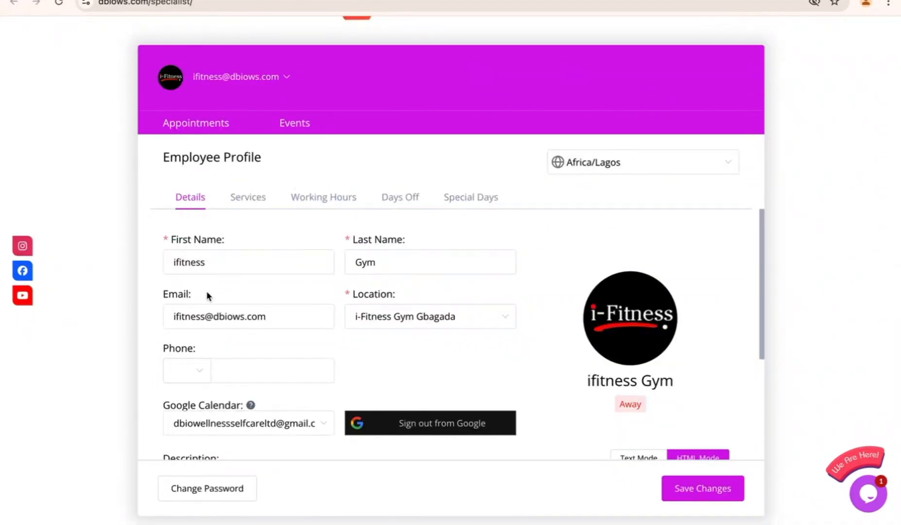
scroll(260, 367, down, 3)
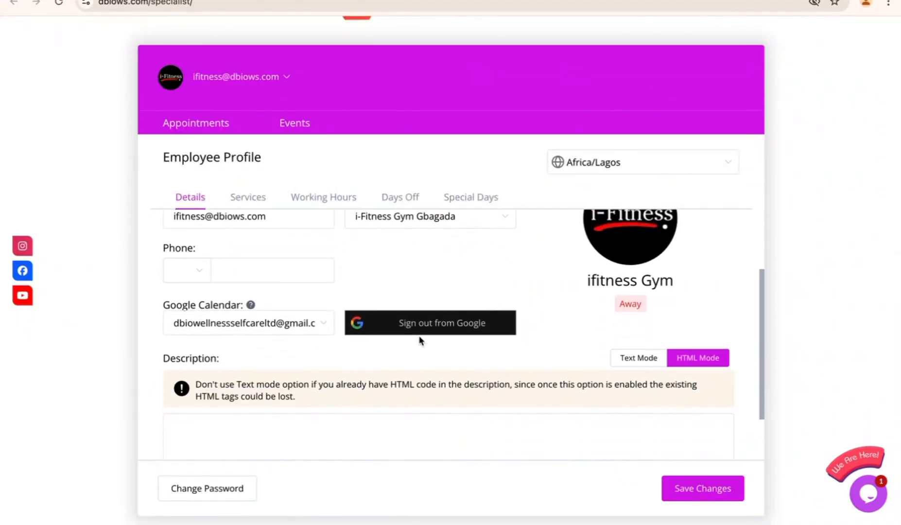
scroll(451, 332, up, 3)
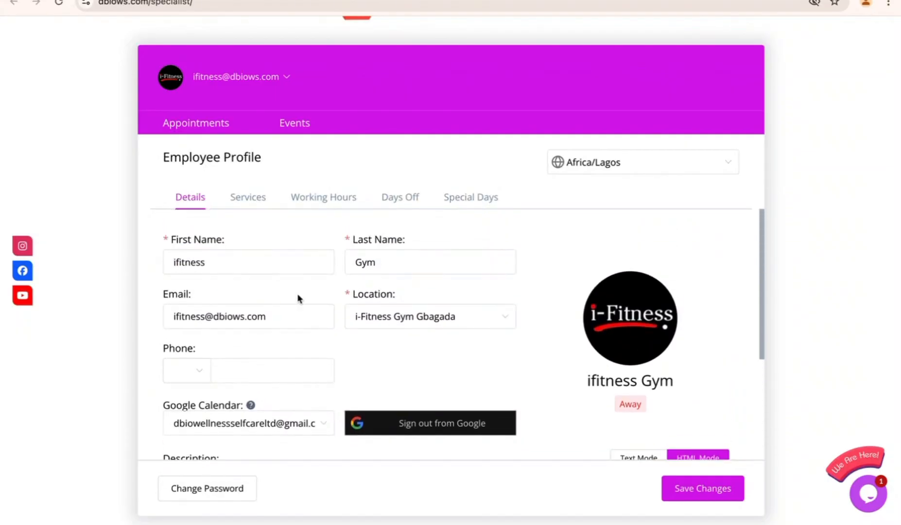
Look through the employee profile's services and prices, weekly working hours, days off and special days
click(240, 200)
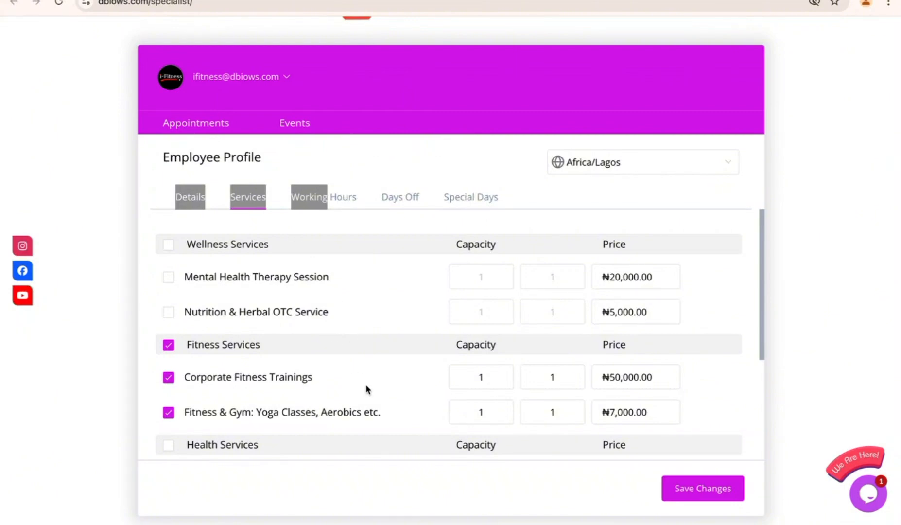
scroll(366, 386, down, 2)
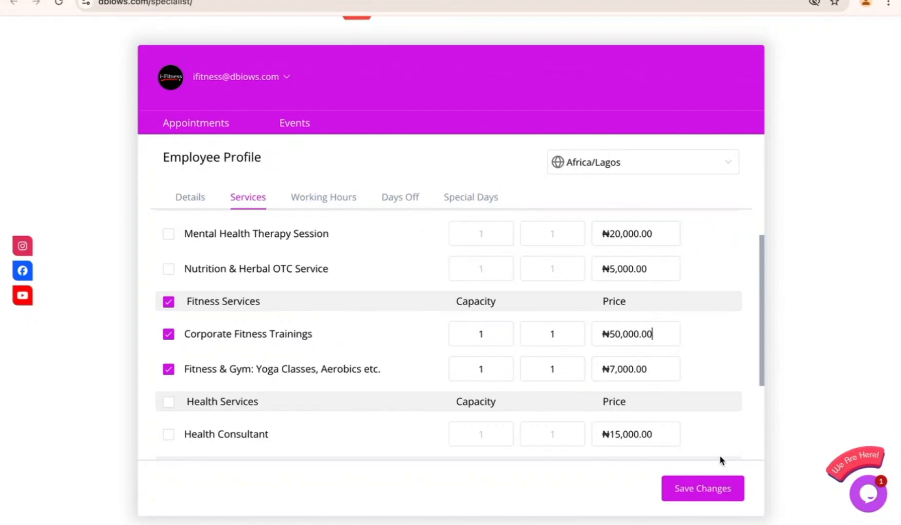
click(318, 205)
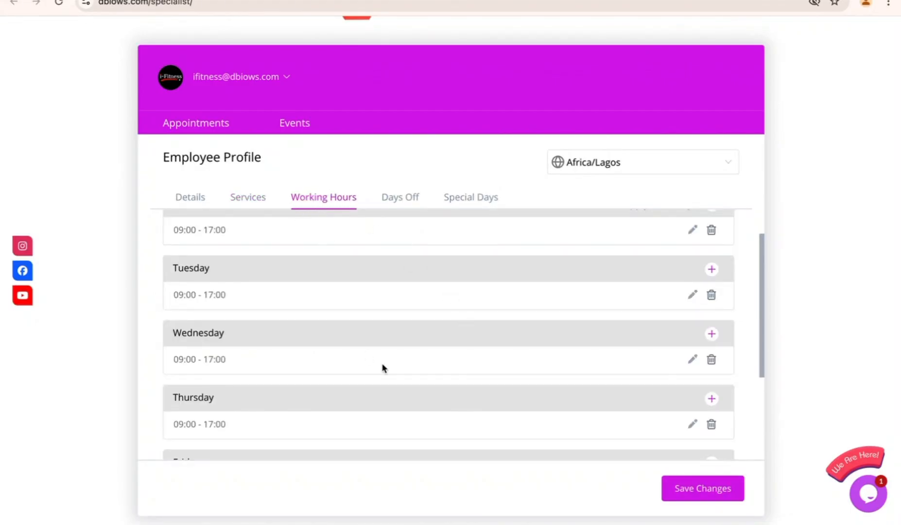
scroll(382, 365, up, 2)
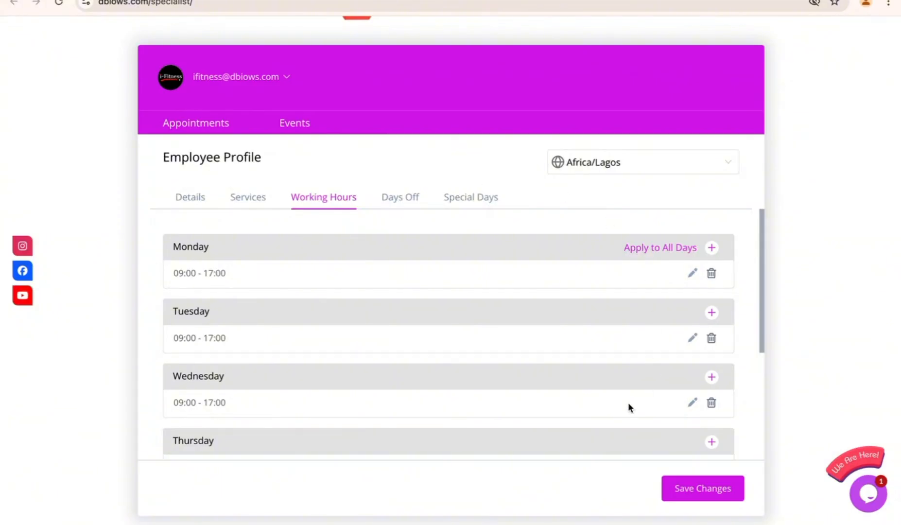
scroll(629, 406, down, 4)
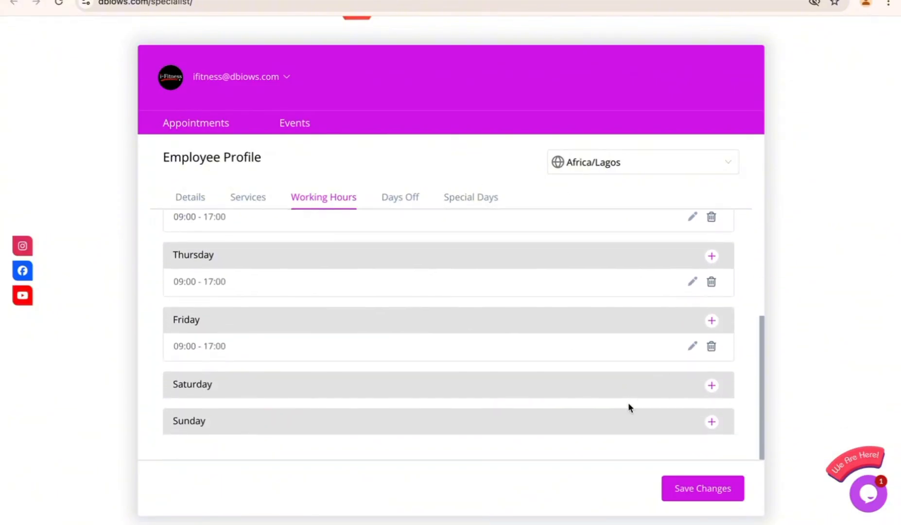
click(400, 200)
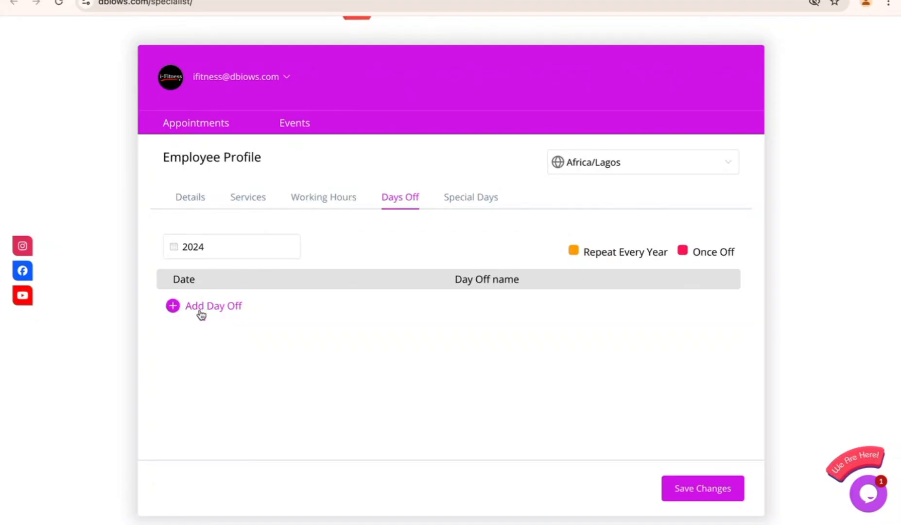
click(478, 203)
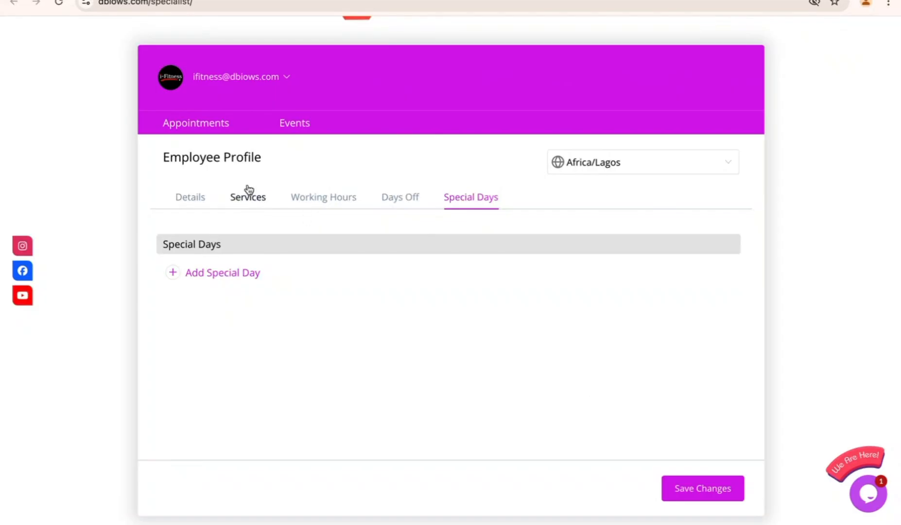
Return to the Appointments list, check the customer choices in a new appointment, and discard it
click(218, 123)
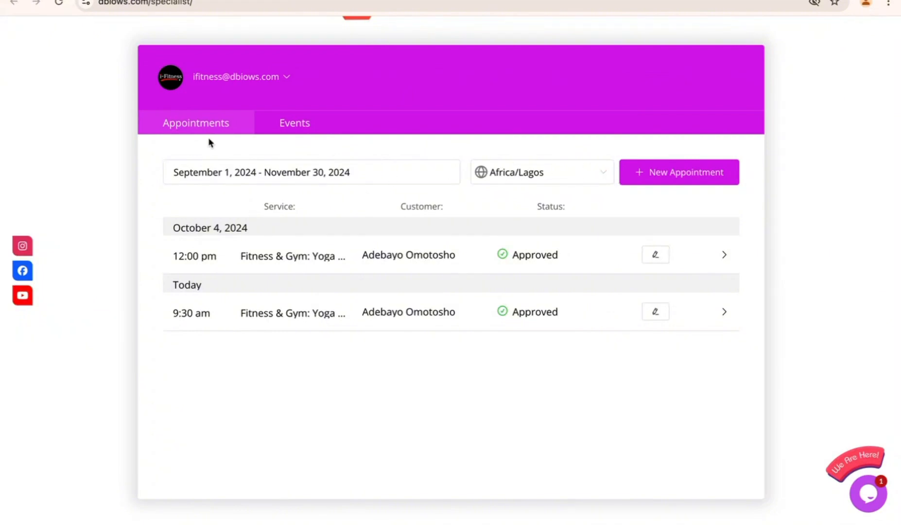
click(651, 171)
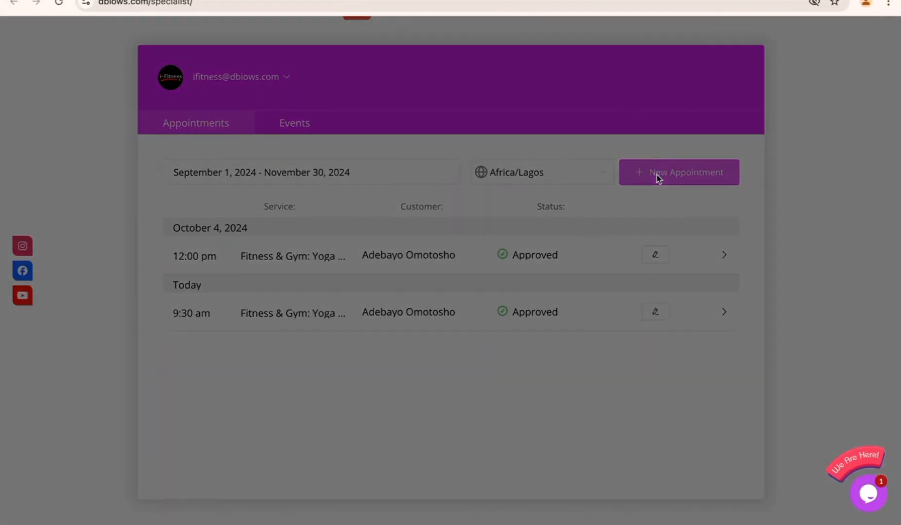
click(345, 206)
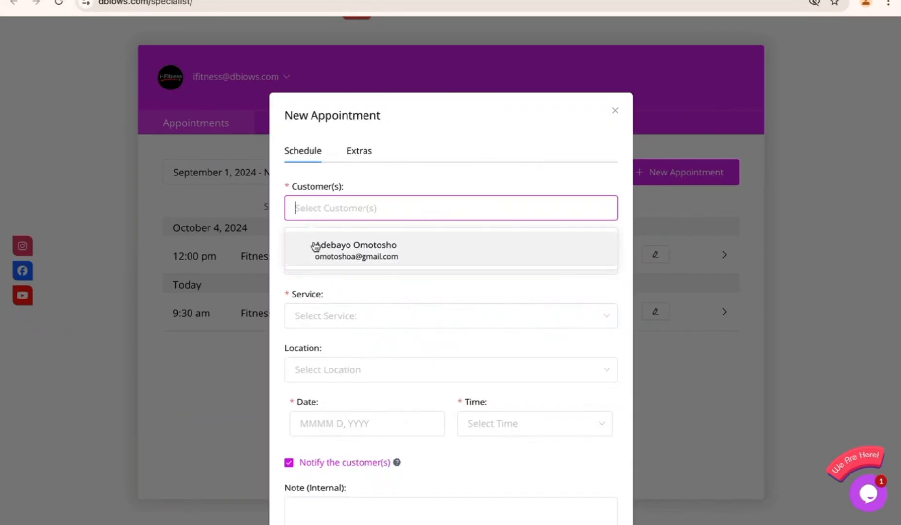
click(707, 312)
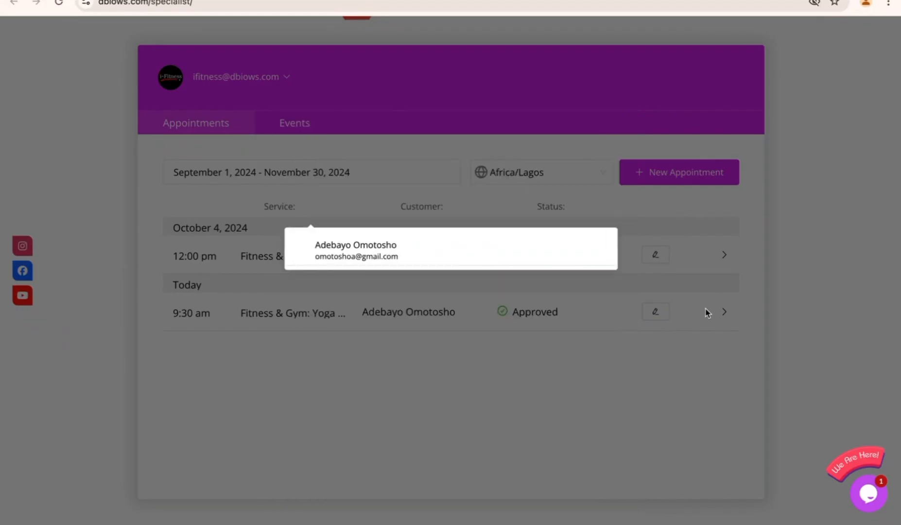
Read the message template below the appointments list and highlight its greeting and opening paragraph
scroll(707, 314, down, 1)
scroll(707, 313, up, 3)
scroll(707, 314, down, 6)
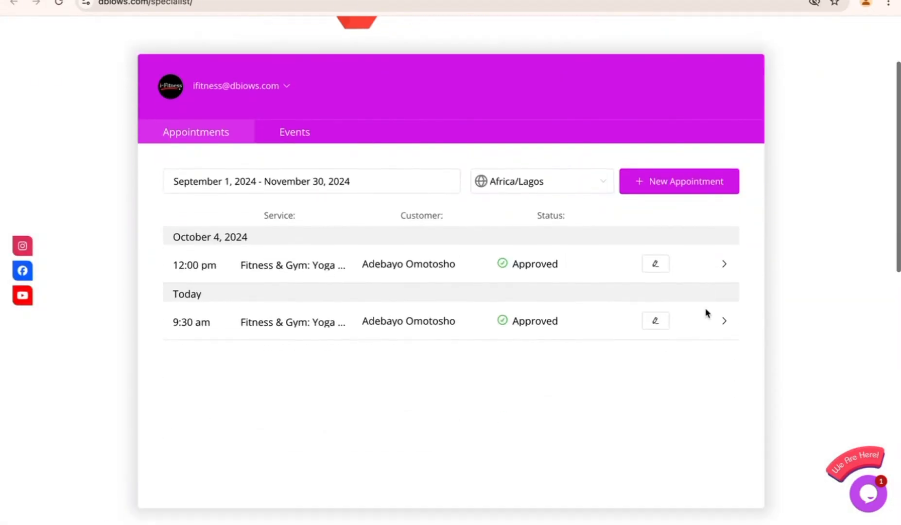
scroll(707, 312, down, 5)
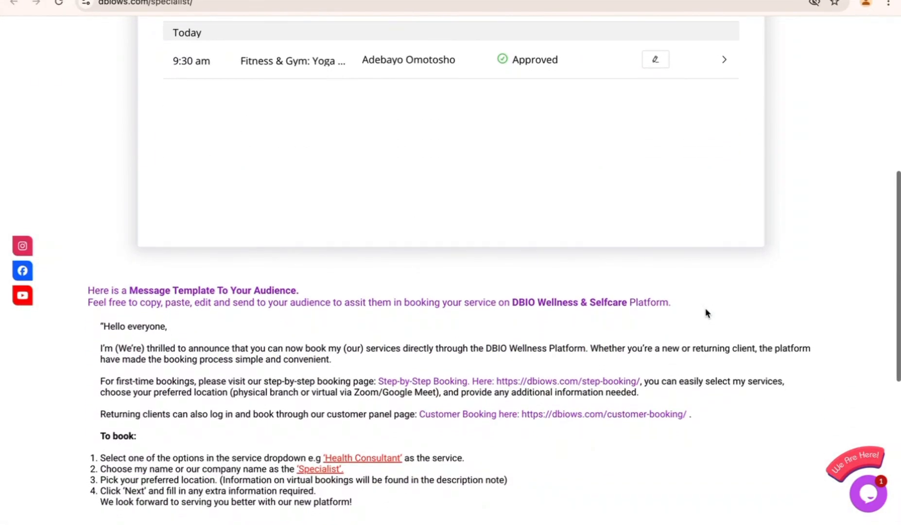
scroll(707, 312, down, 1)
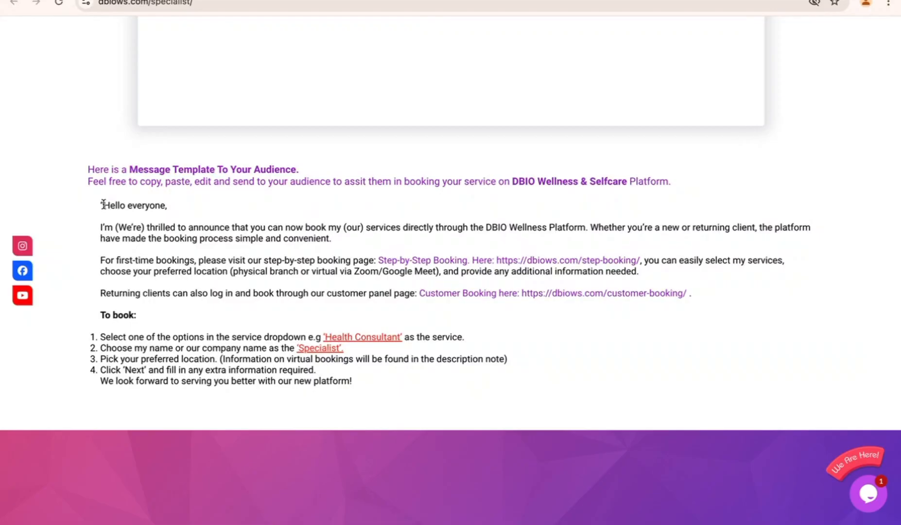
drag(103, 204, 553, 247)
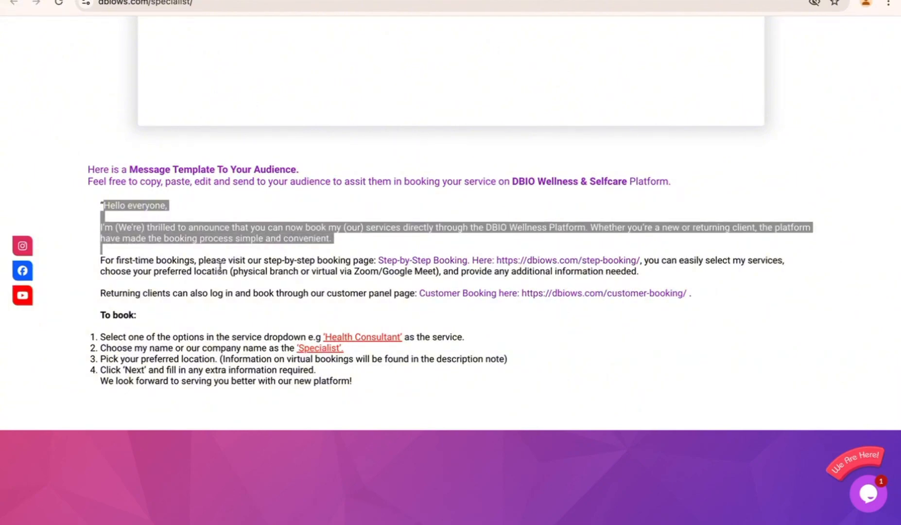
Open the message template's Step-by-Step Booking link in a new browser tab and switch to that page
right_click(588, 261)
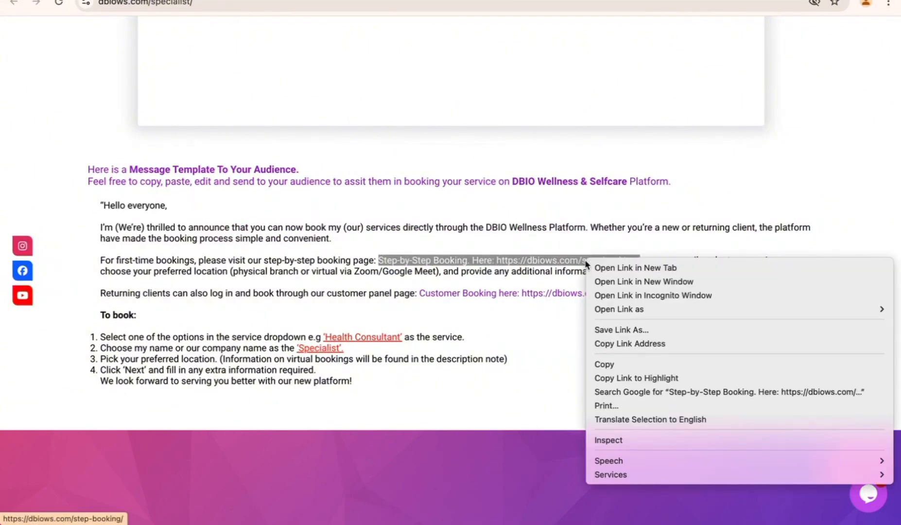
click(603, 267)
scroll(435, 205, up, 5)
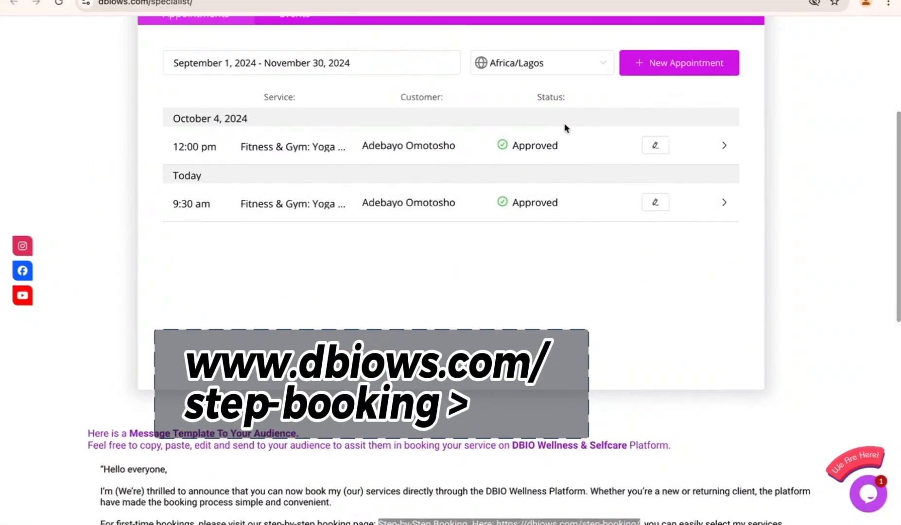
scroll(636, 235, down, 8)
scroll(636, 234, up, 6)
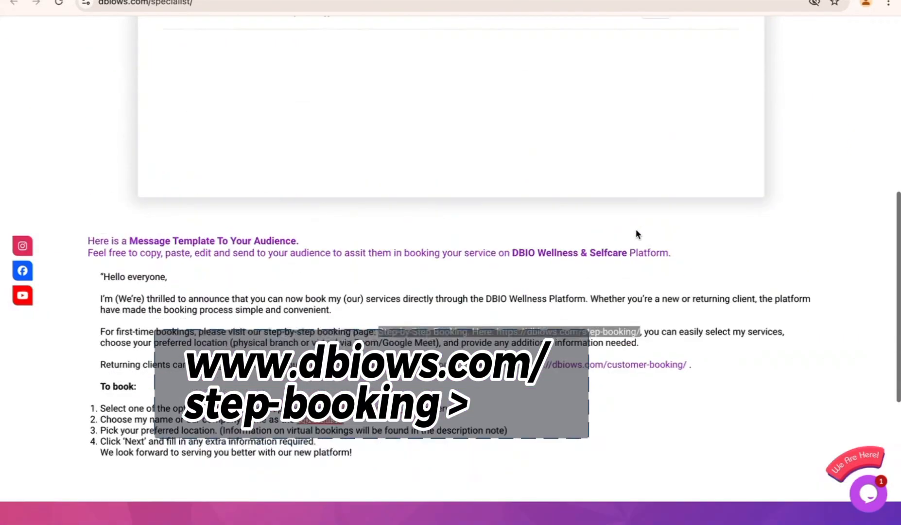
scroll(637, 235, down, 4)
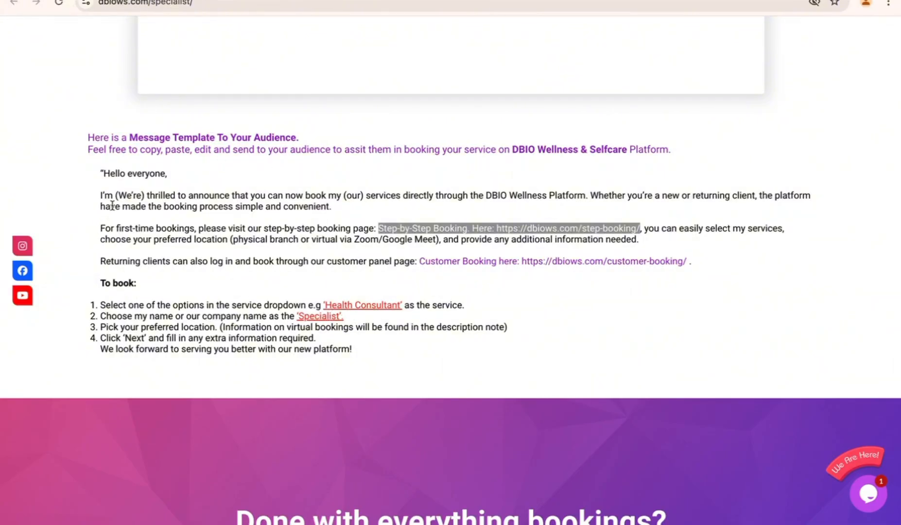
scroll(331, 219, up, 2)
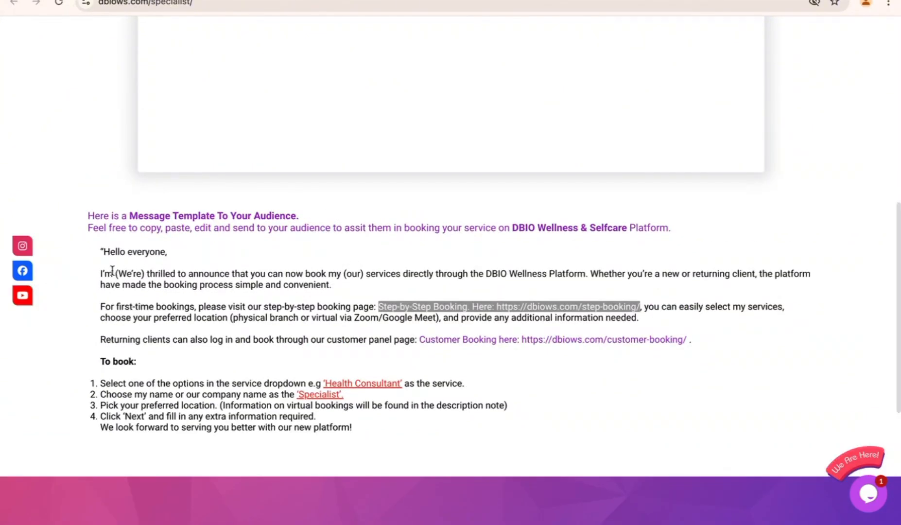
scroll(546, 271, up, 3)
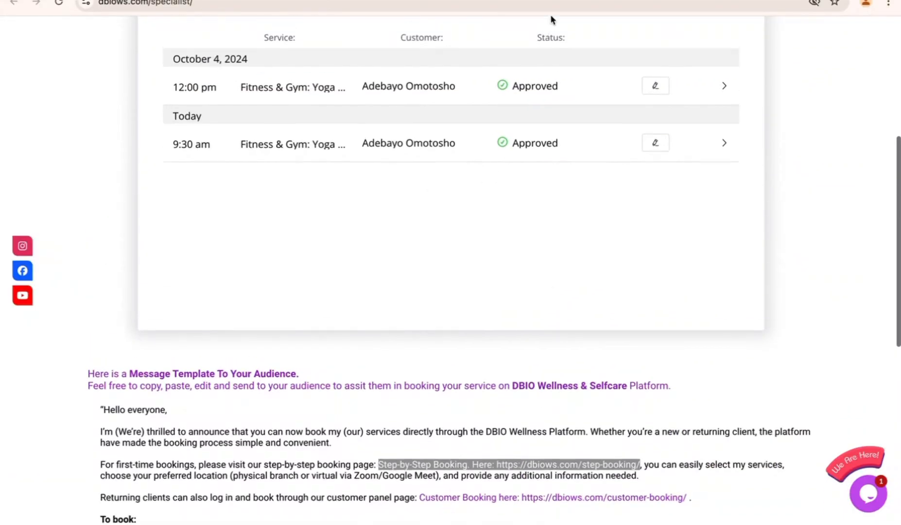
click(553, 0)
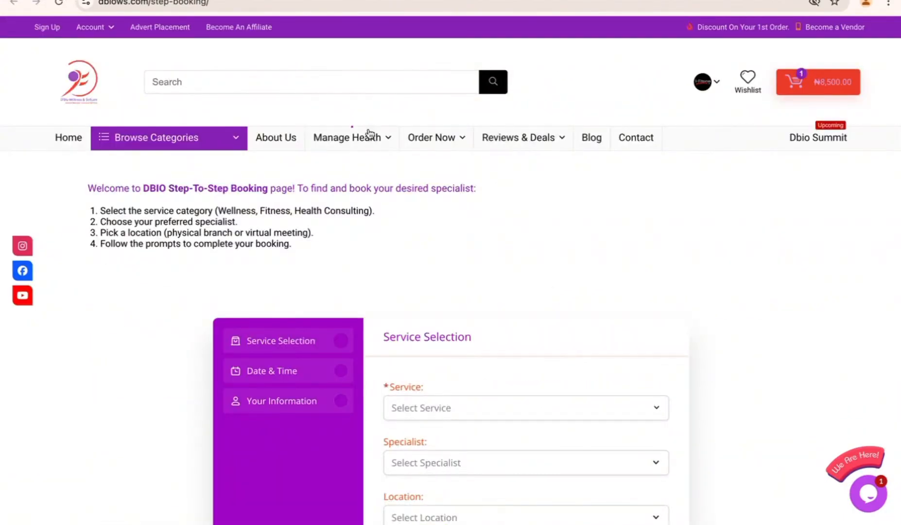
Read the step booking page's instructions and list the services offered under the Wellness Services category
mouse_move(451, 141)
scroll(542, 314, down, 1)
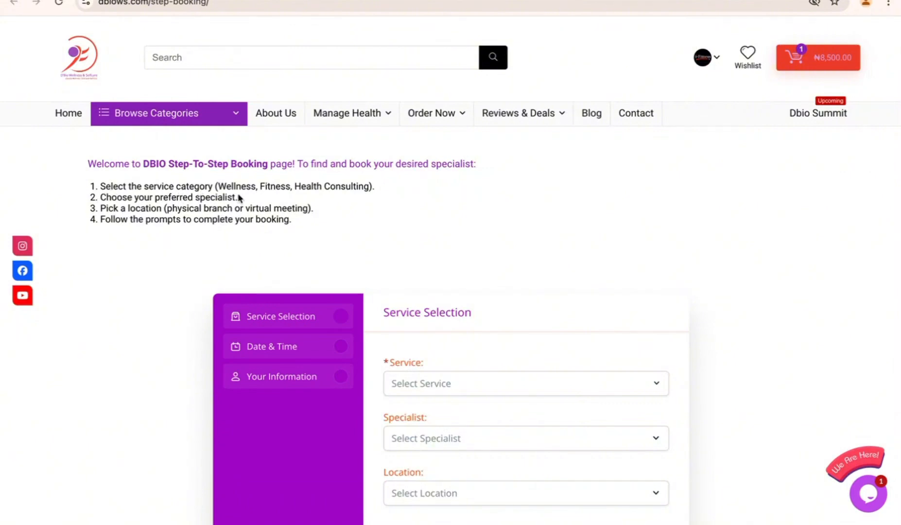
scroll(355, 243, down, 2)
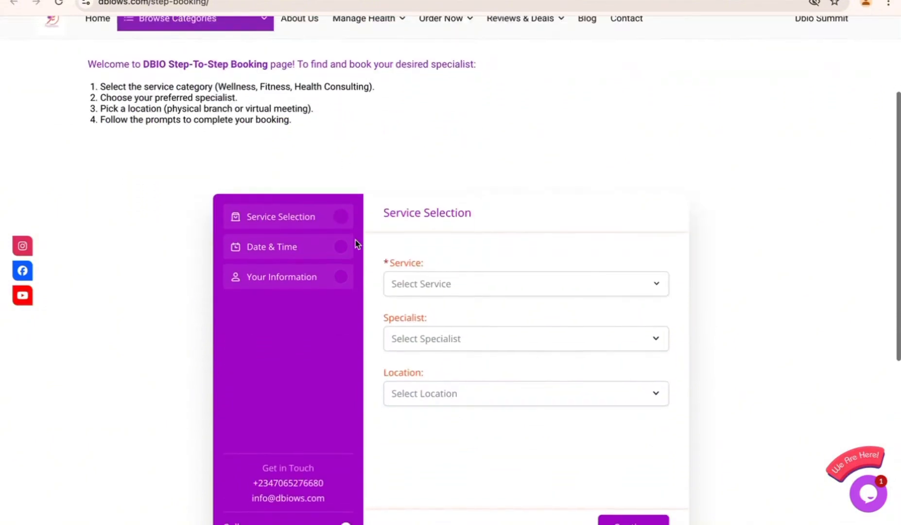
click(656, 288)
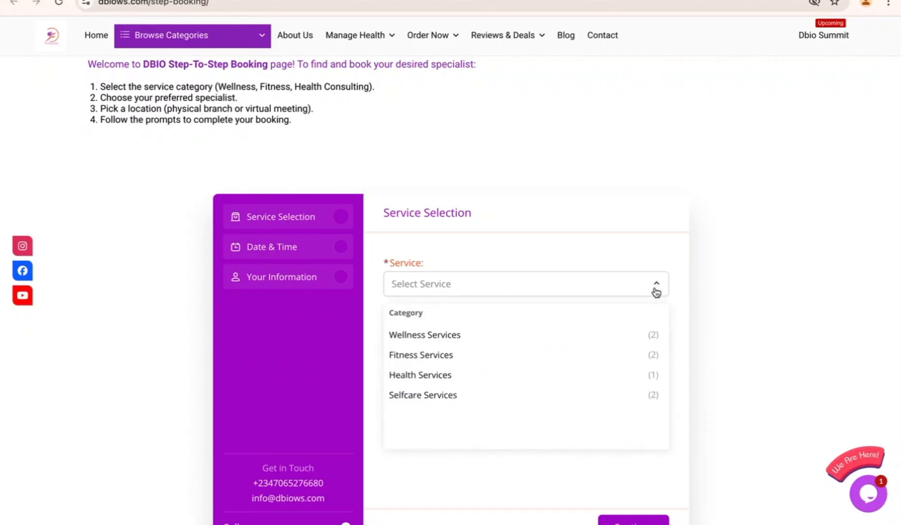
click(456, 334)
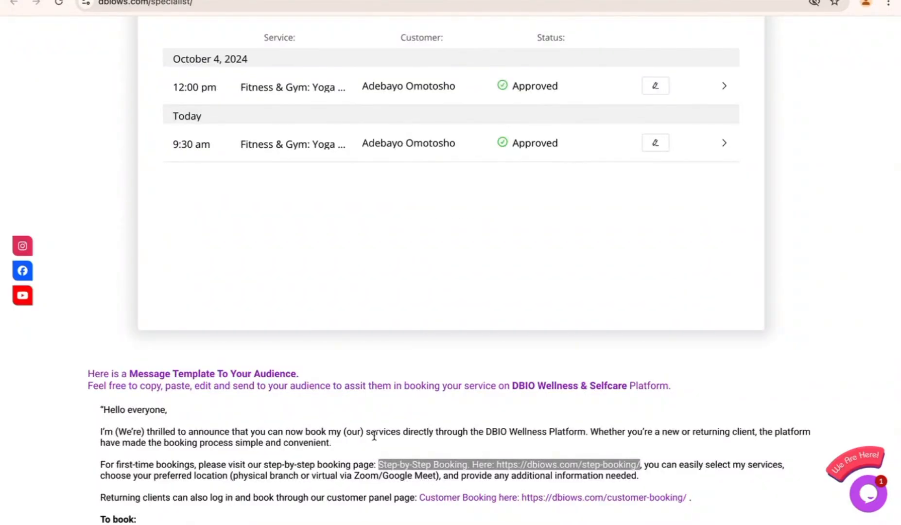
Revisit the message template on the specialist page, and highlight the four booking instructions on the step booking page
scroll(374, 435, down, 3)
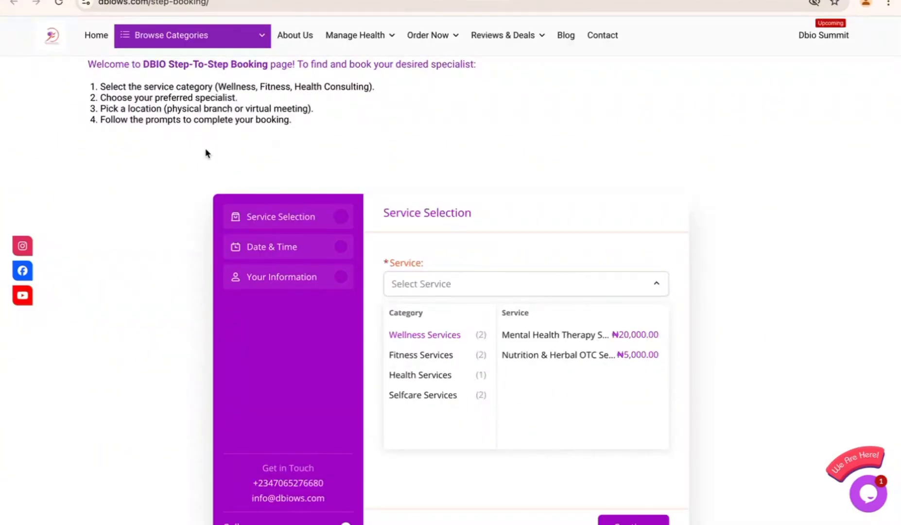
drag(99, 87, 217, 139)
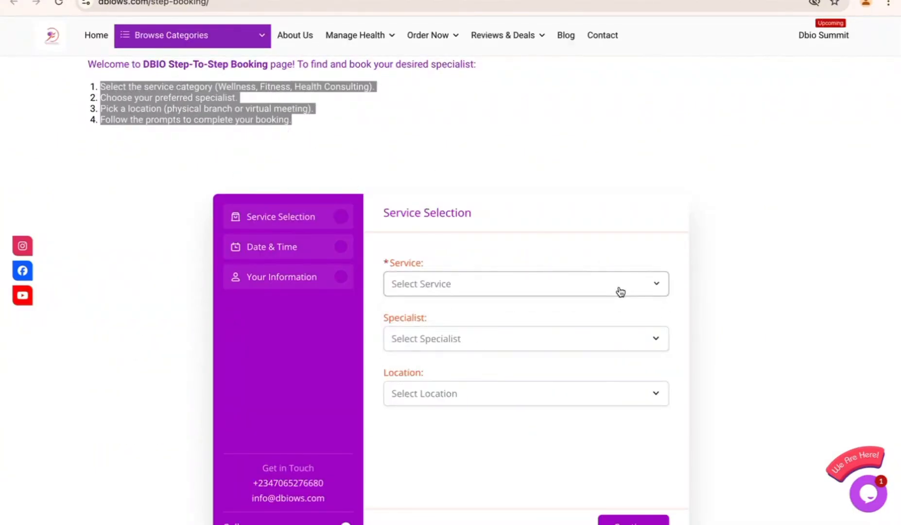
scroll(620, 287, down, 2)
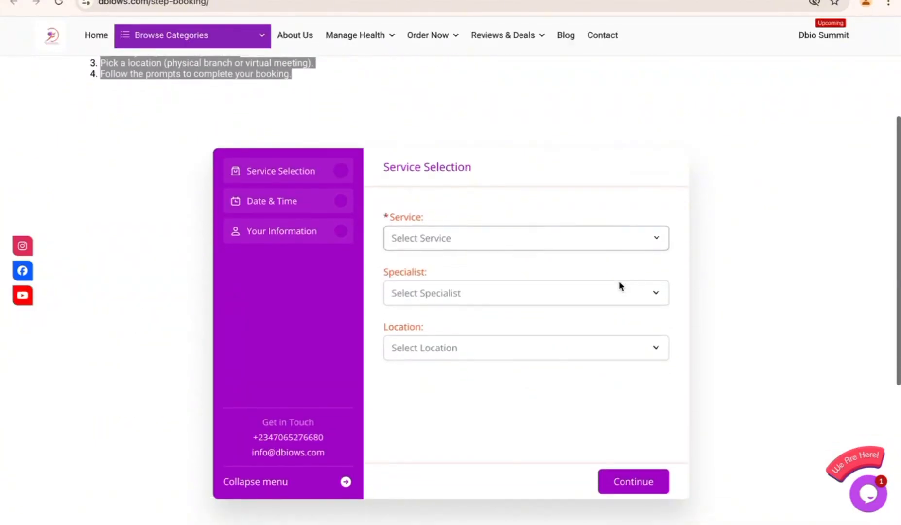
Compare the services in the Fitness and Selfcare categories, and select Fitness & Gym: Yoga Classes, Aerobics etc. under Fitness Services
click(633, 248)
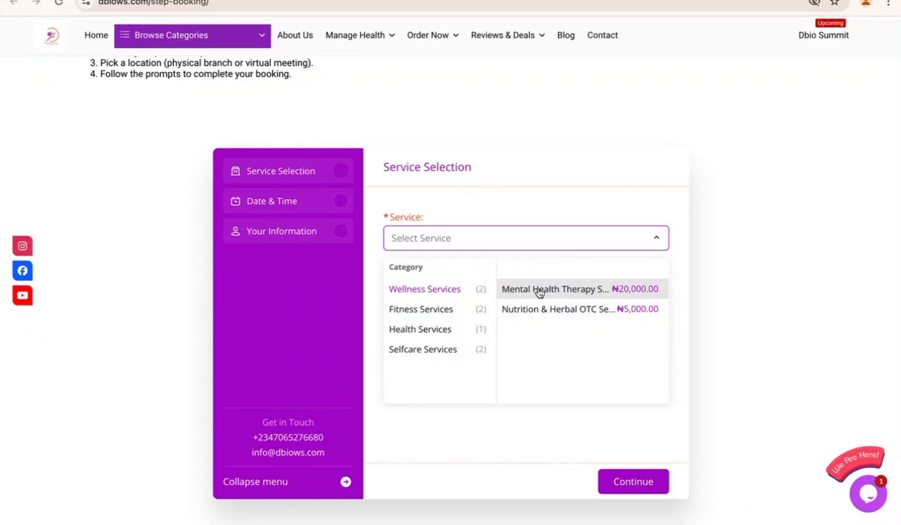
click(462, 313)
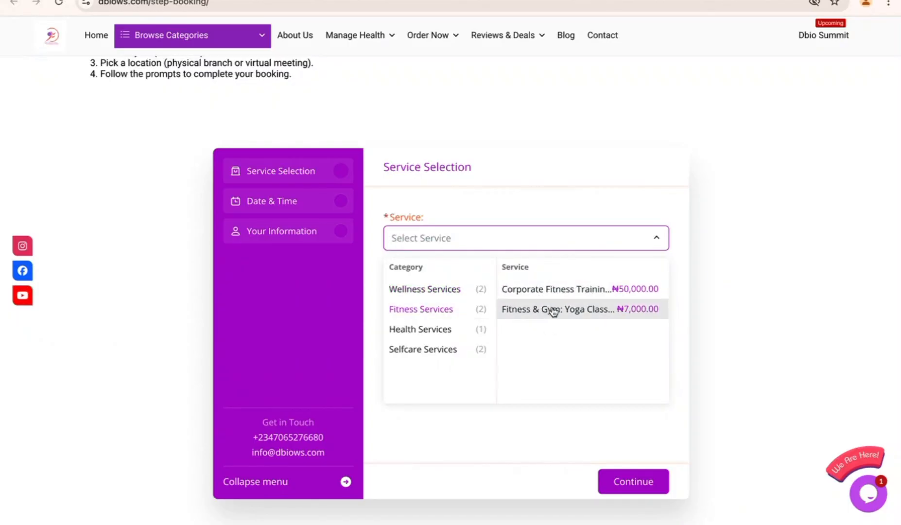
click(438, 347)
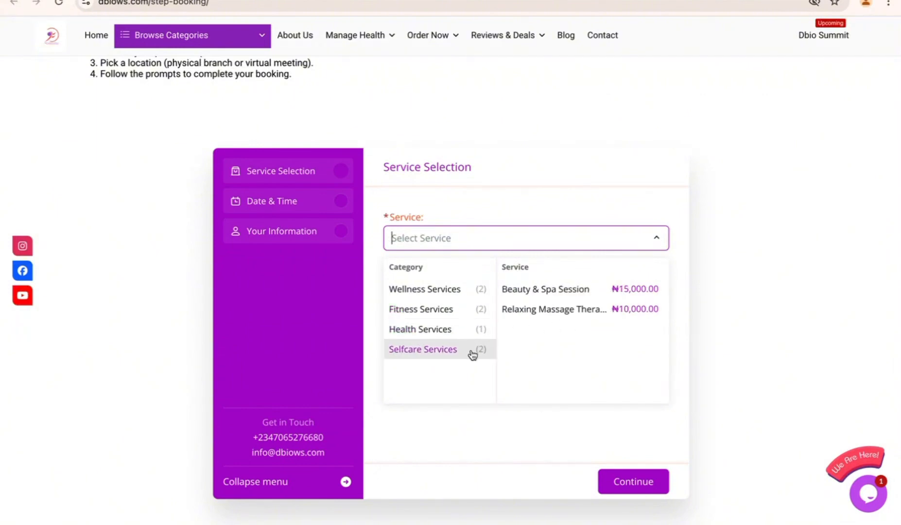
mouse_move(464, 309)
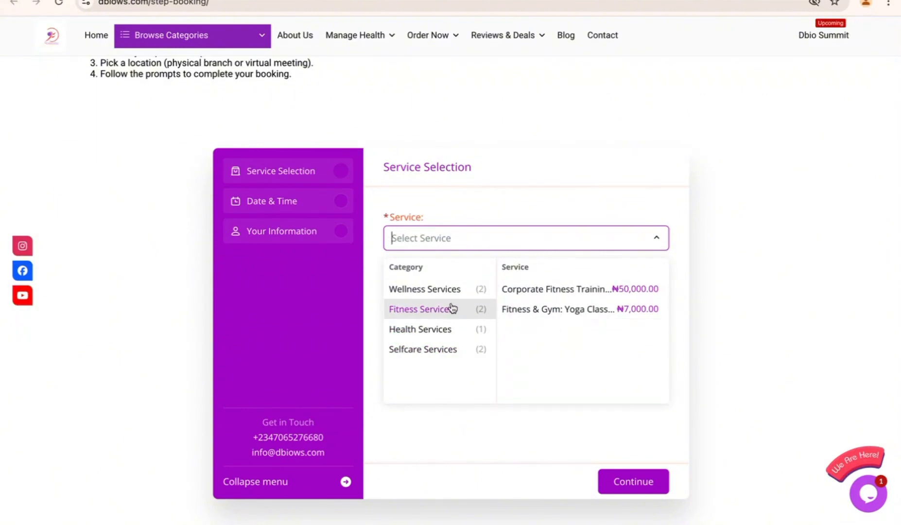
click(537, 311)
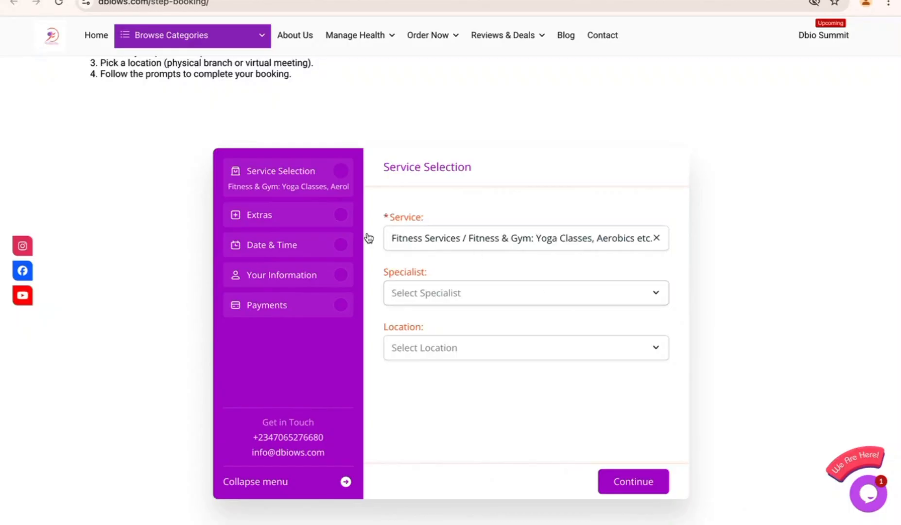
Choose ifitness Gym as the specialist and i-Fitness Gym Gbagada as the location, and continue to the extras
click(576, 299)
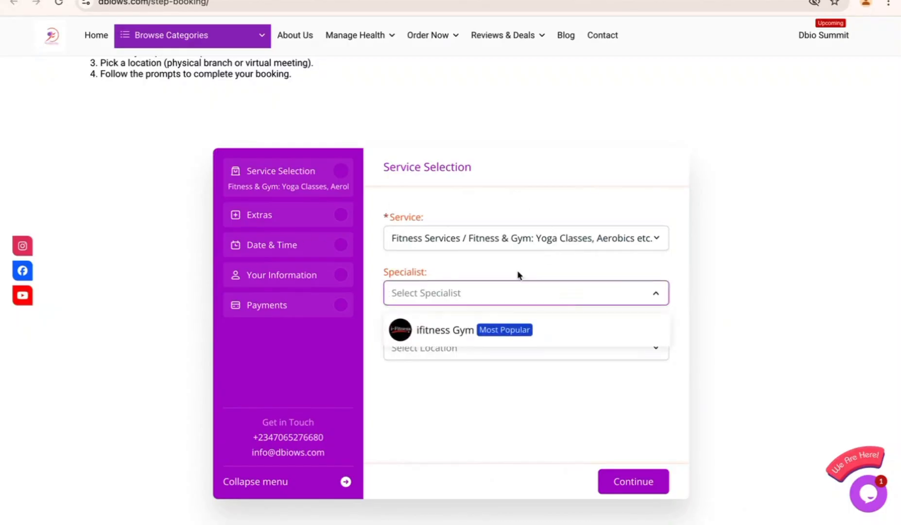
click(443, 331)
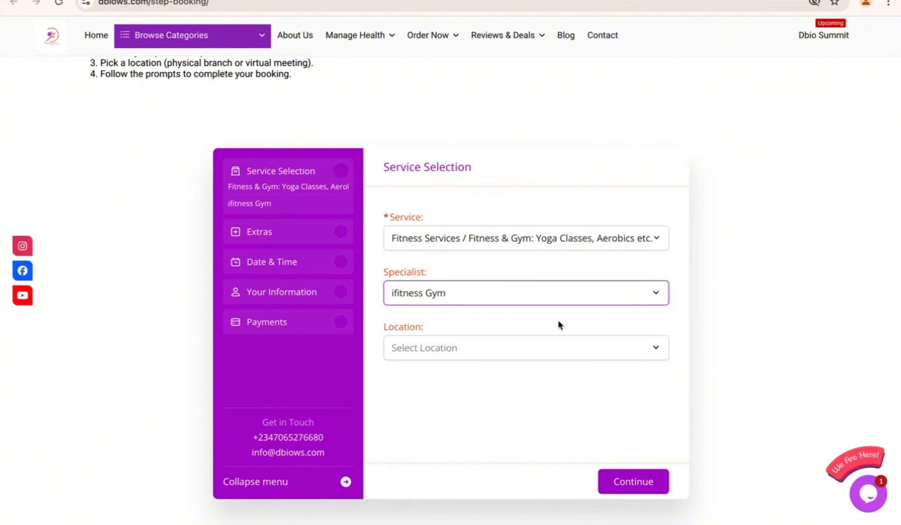
click(585, 350)
click(551, 383)
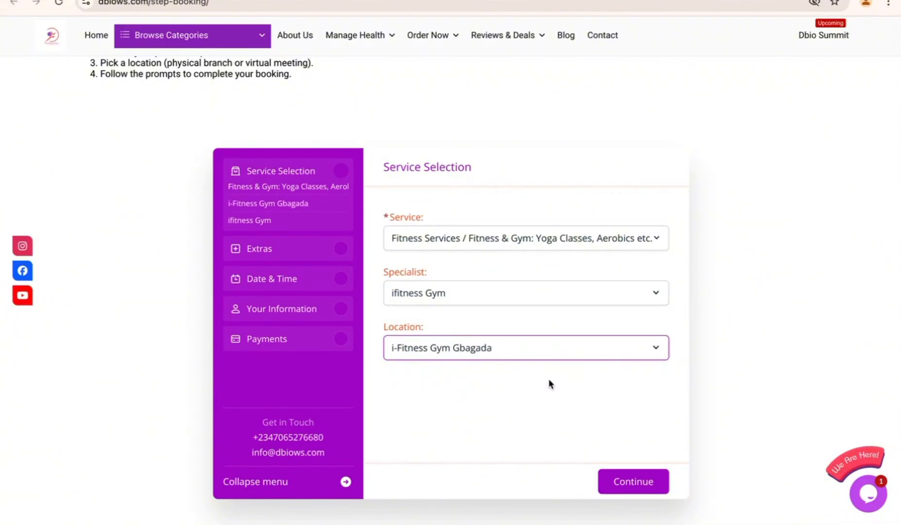
click(626, 487)
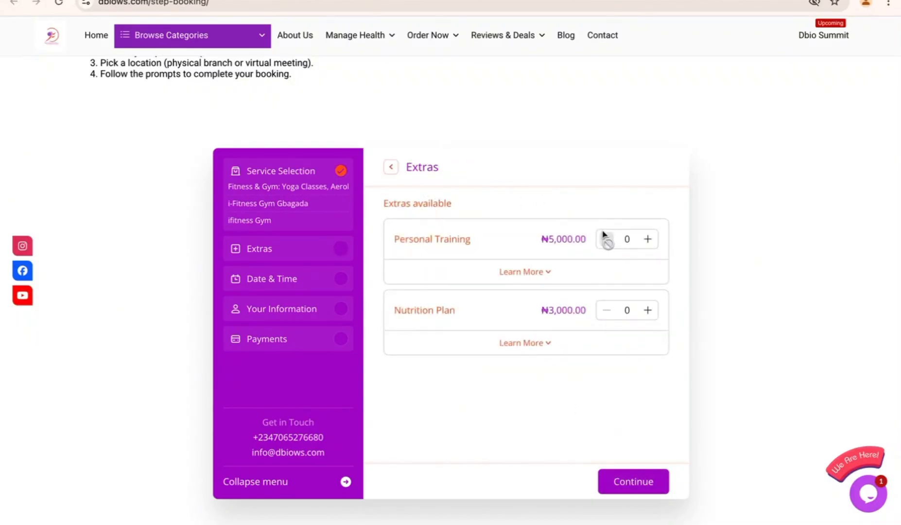
Add one Personal Training extra and choose the 8:30 AM - 10:00 AM slot on October 8, 2024
click(649, 239)
click(631, 483)
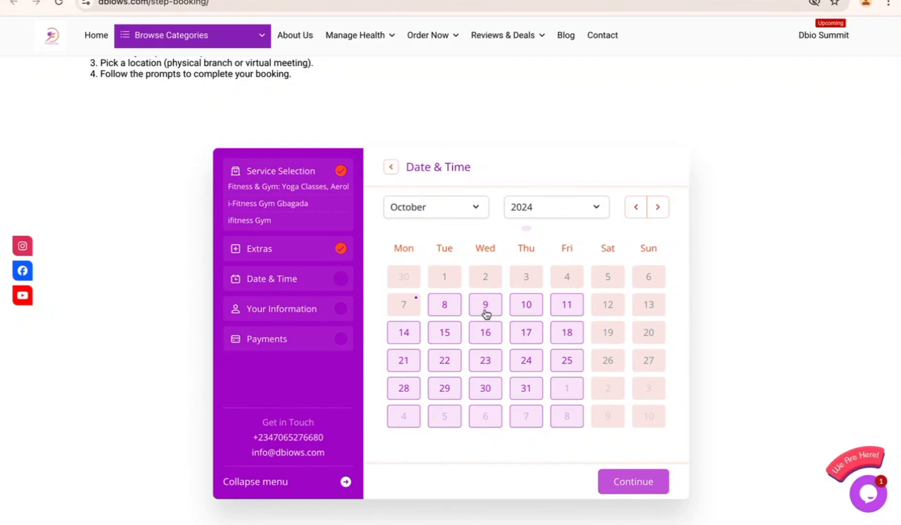
click(446, 307)
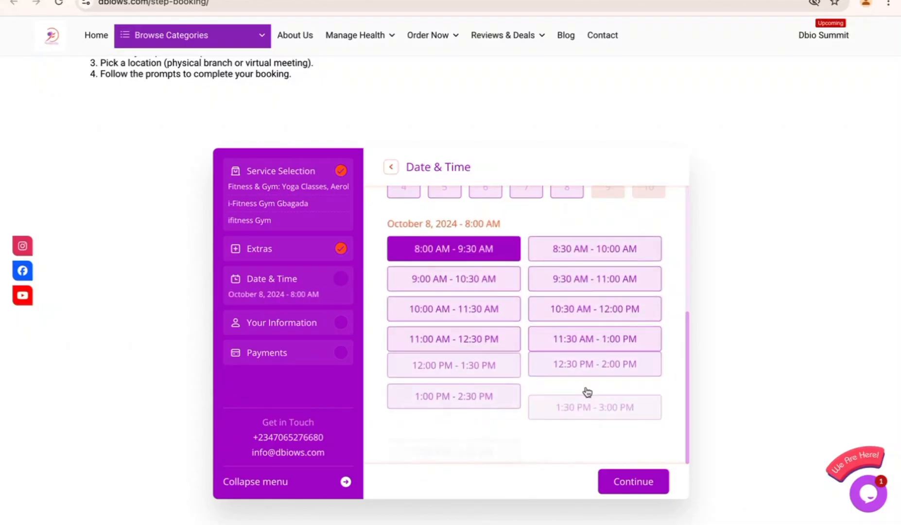
click(567, 258)
scroll(563, 344, up, 1)
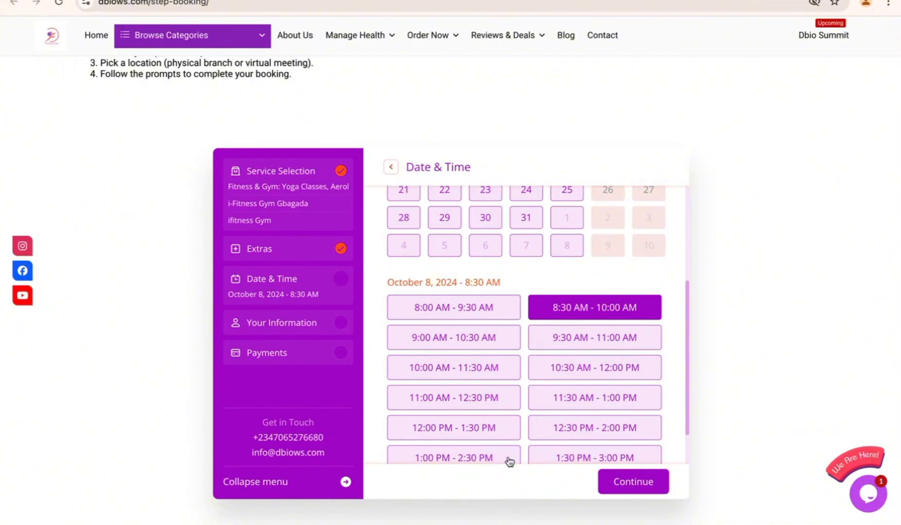
click(634, 489)
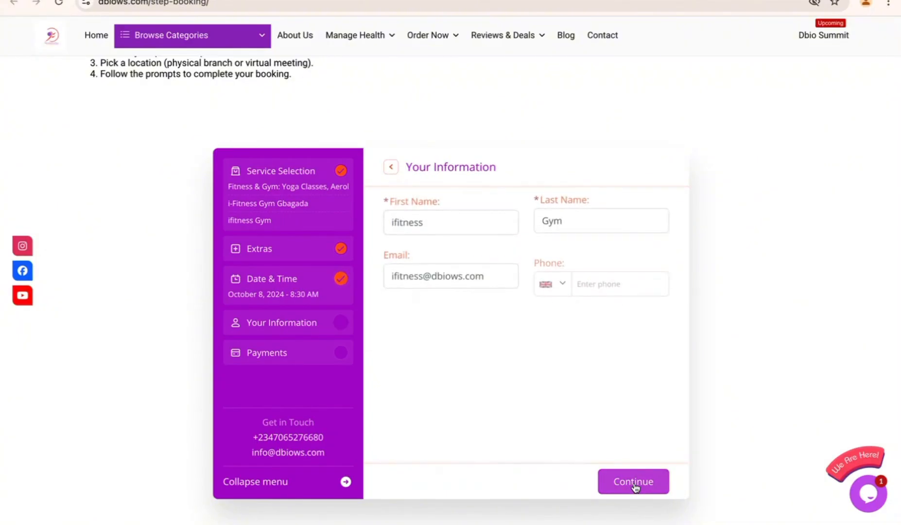
Set the phone country code to Nigeria (+234), fill in the customer's phone number and continue to the payment stage
click(564, 285)
scroll(596, 395, down, 20)
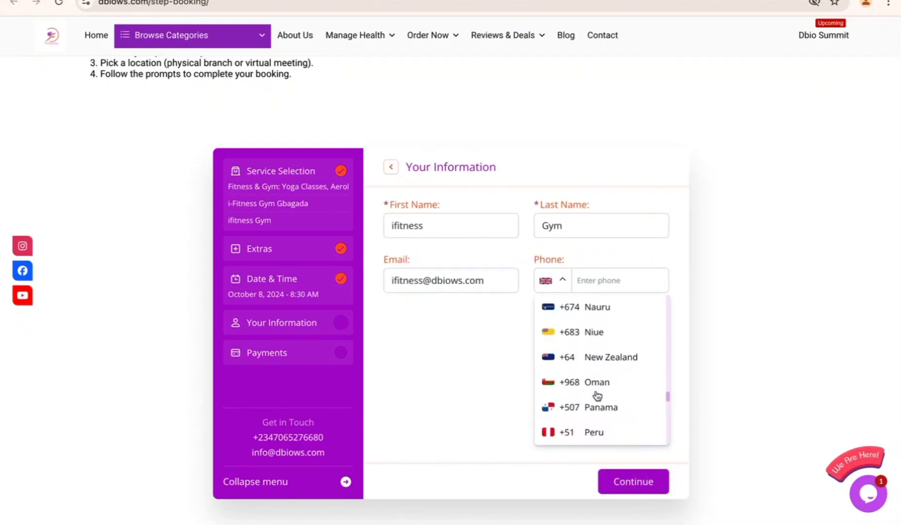
scroll(598, 395, down, 10)
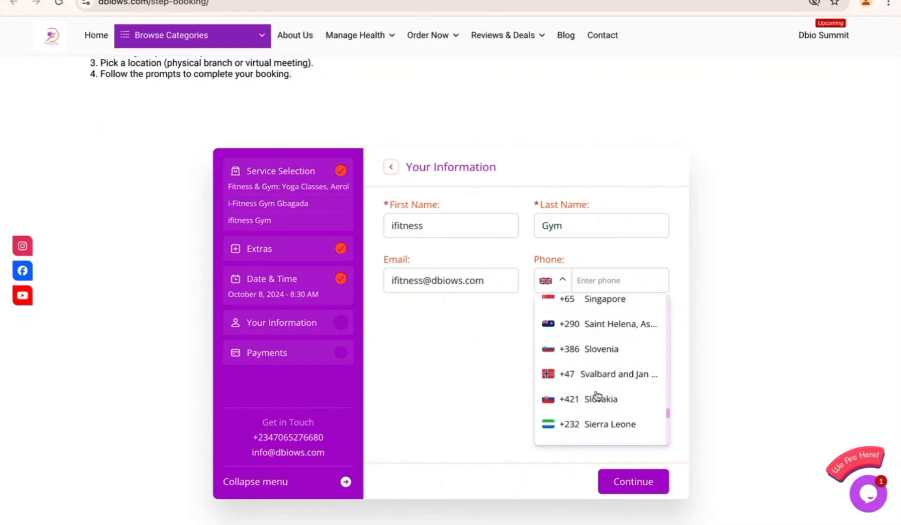
scroll(597, 395, up, 5)
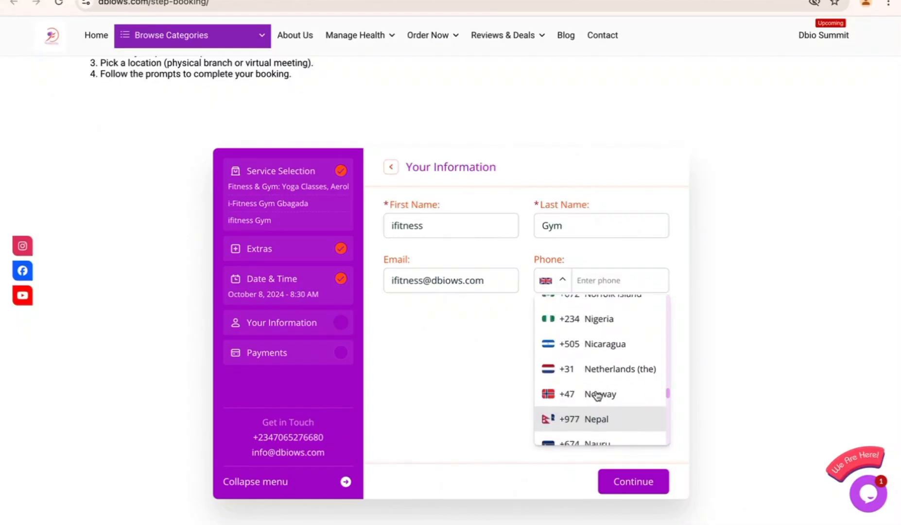
click(610, 320)
click(601, 280)
click(639, 311)
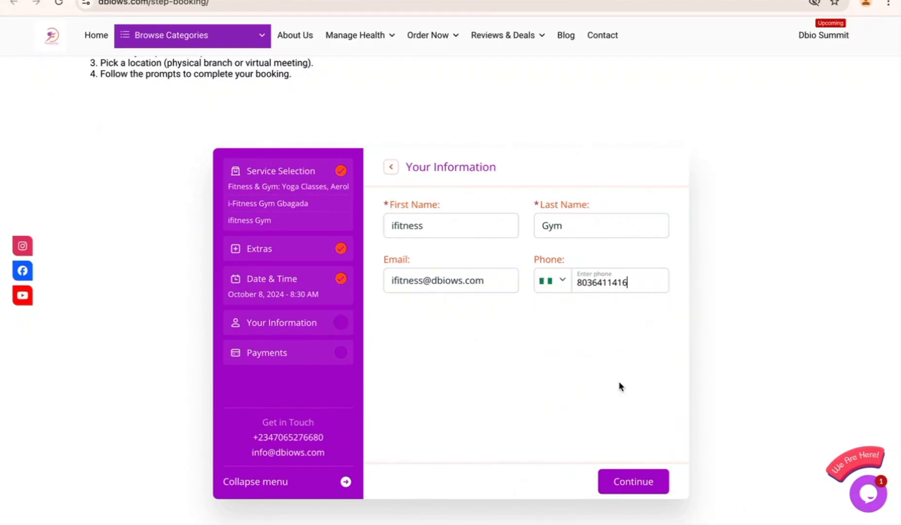
click(633, 478)
Keep Online as the payment method and submit the booking to the cart
scroll(545, 341, down, 2)
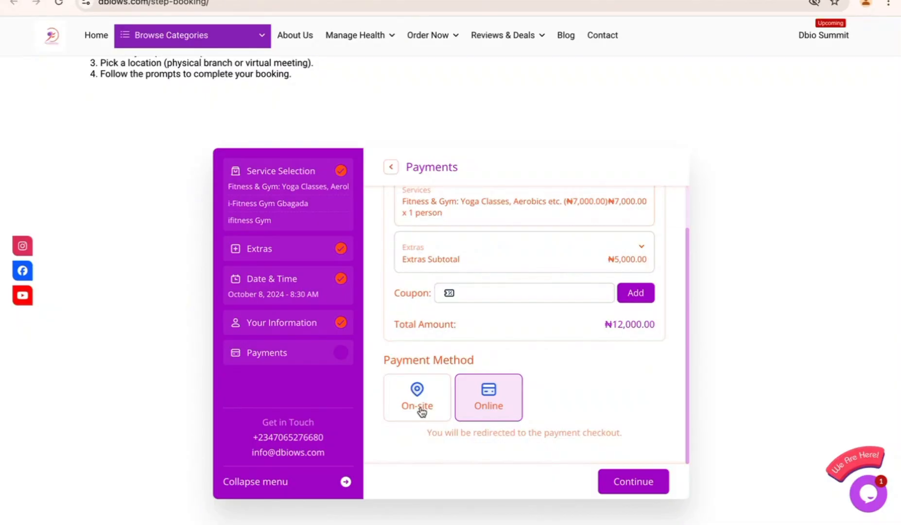
click(632, 482)
click(642, 487)
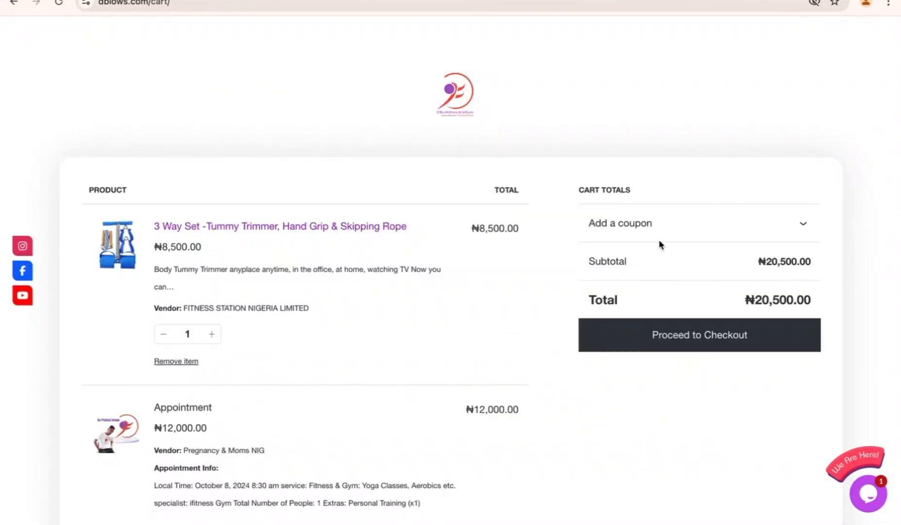
Review the cart's product and appointment entries, including the appointment info, vendors and cart totals
scroll(529, 364, down, 3)
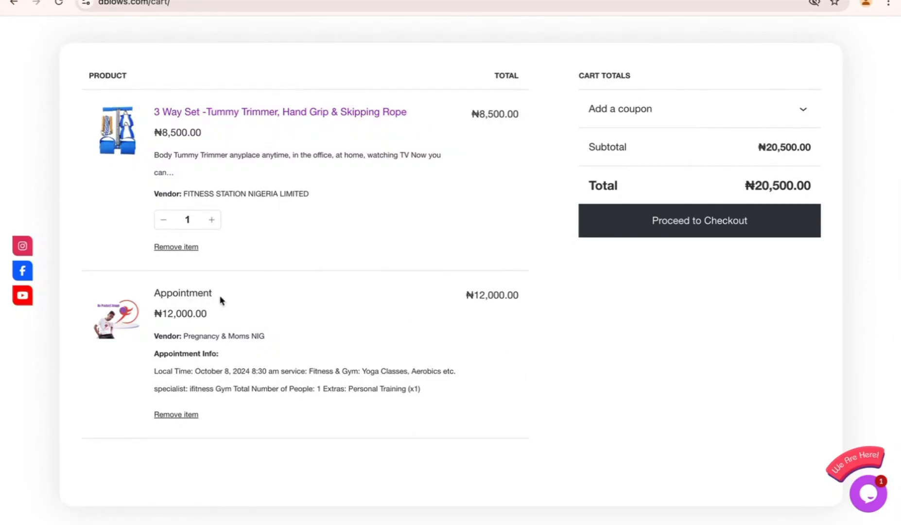
scroll(377, 316, up, 1)
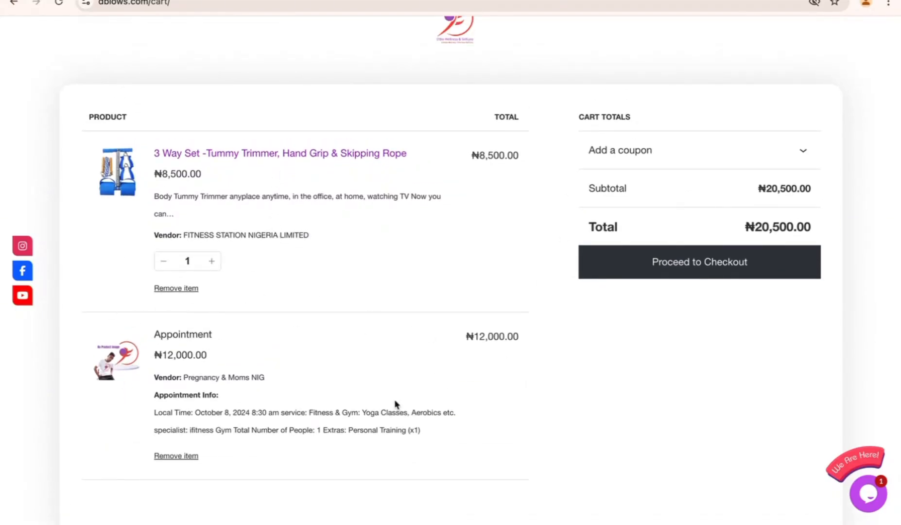
scroll(235, 328, up, 1)
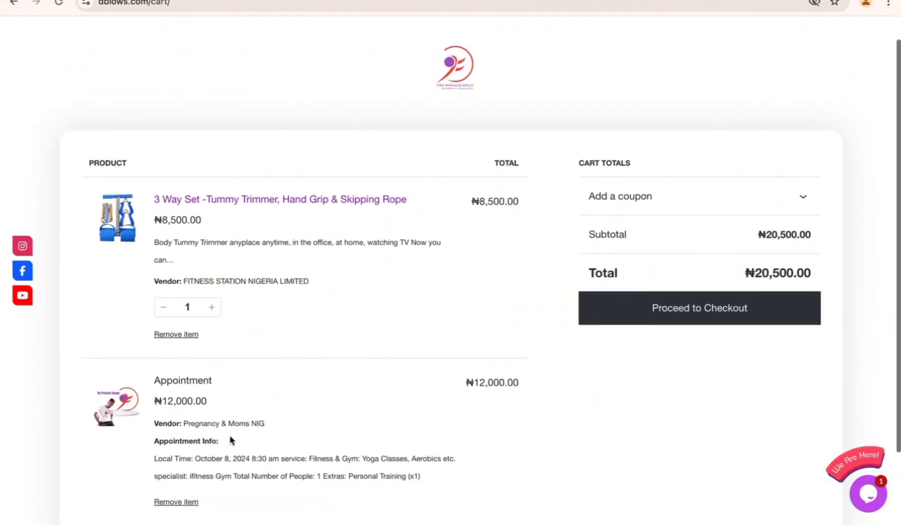
scroll(317, 221, up, 1)
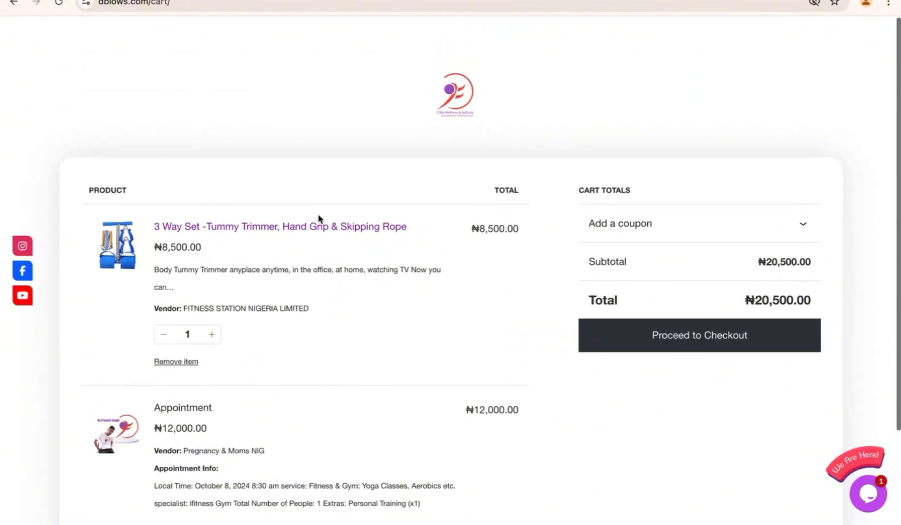
scroll(362, 519, down, 1)
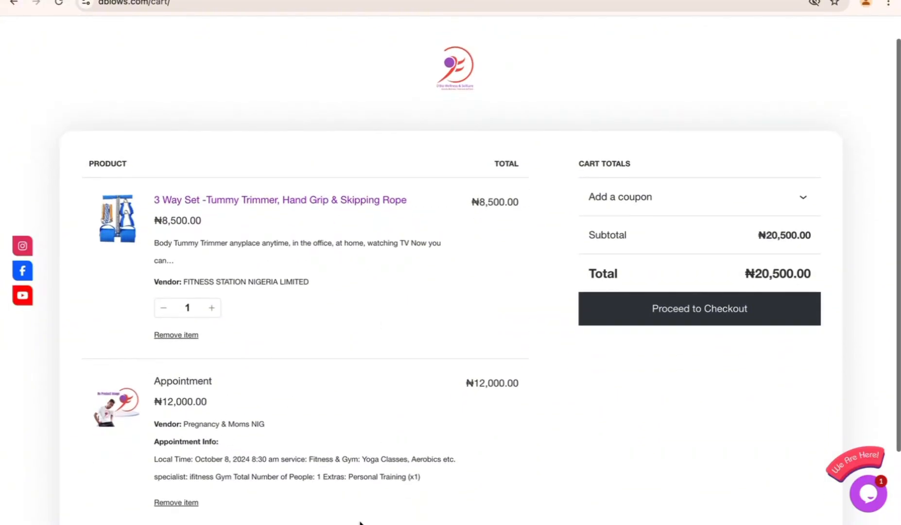
scroll(360, 520, down, 1)
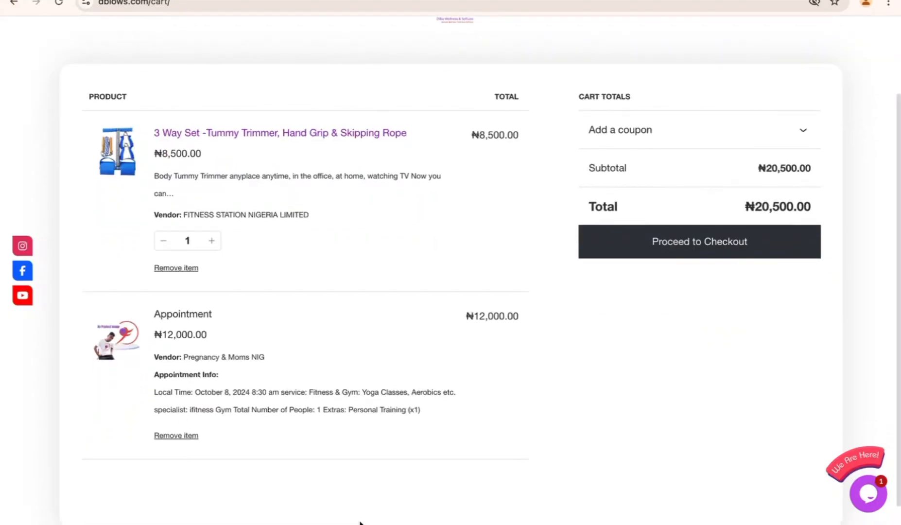
scroll(186, 321, up, 1)
scroll(691, 319, down, 2)
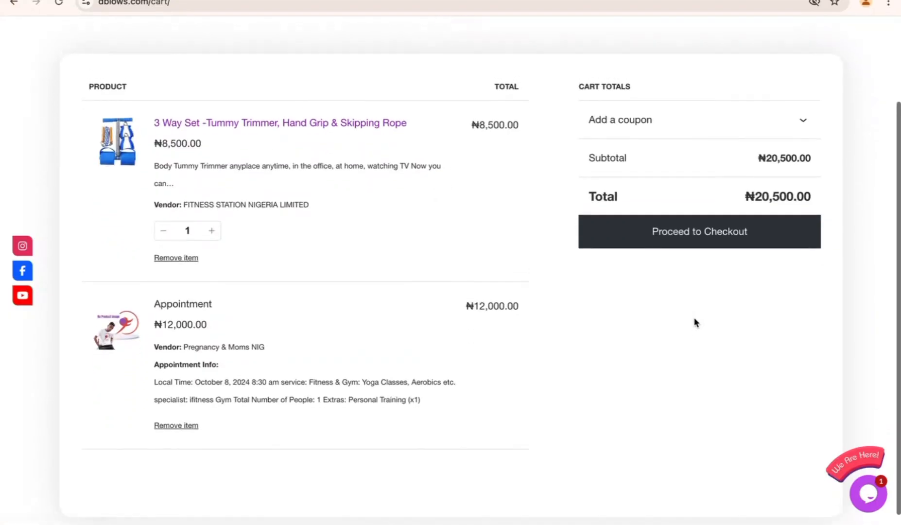
Proceed to checkout and review the contact information, billing address, order summary and payment options
click(691, 228)
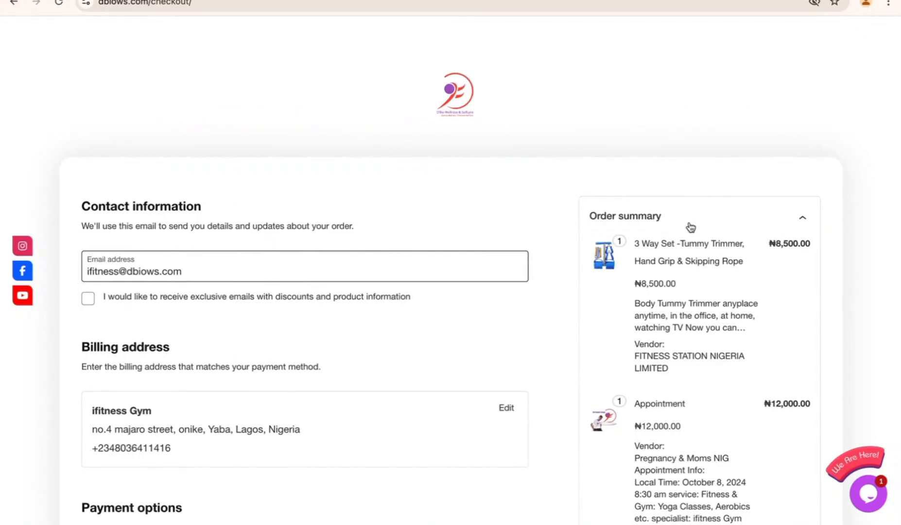
scroll(544, 394, down, 3)
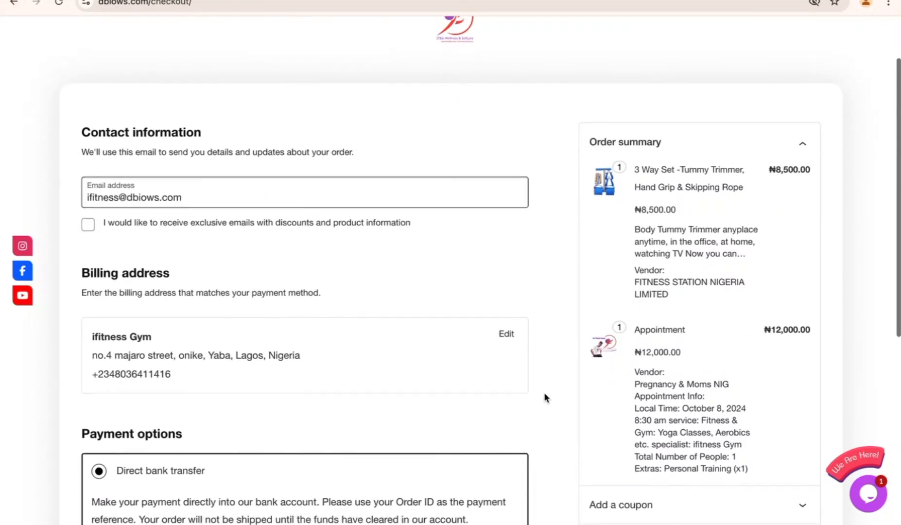
scroll(544, 397, down, 2)
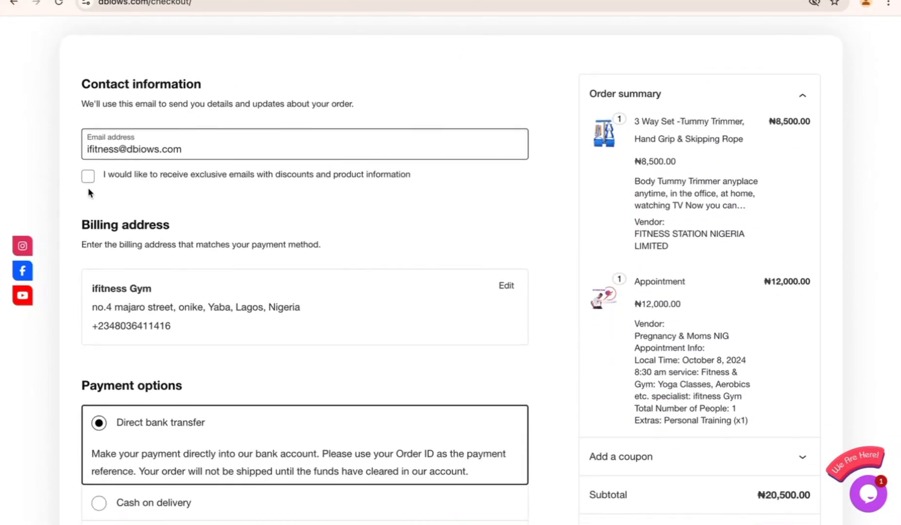
scroll(368, 188, down, 3)
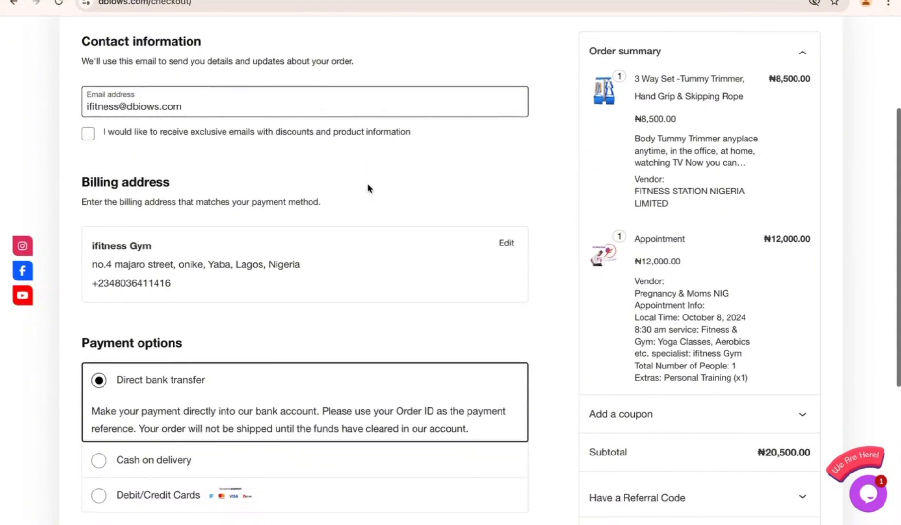
scroll(461, 318, down, 3)
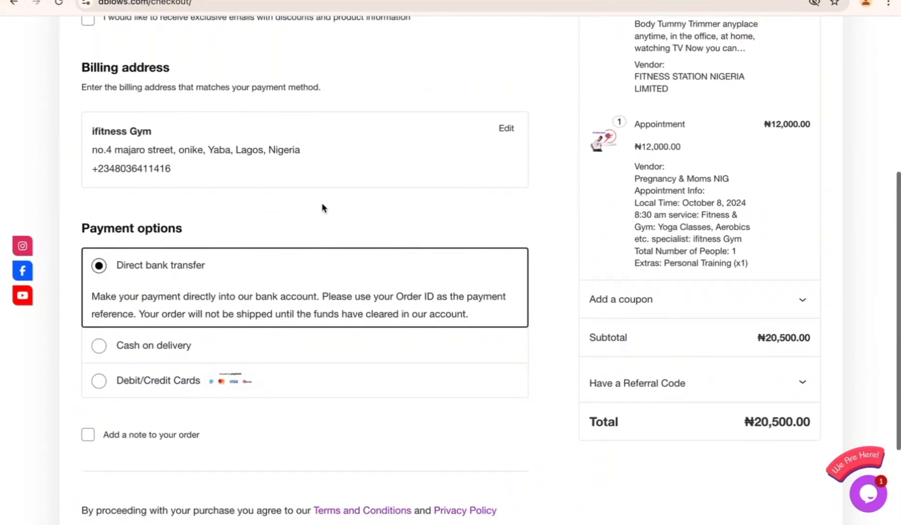
scroll(310, 300, down, 4)
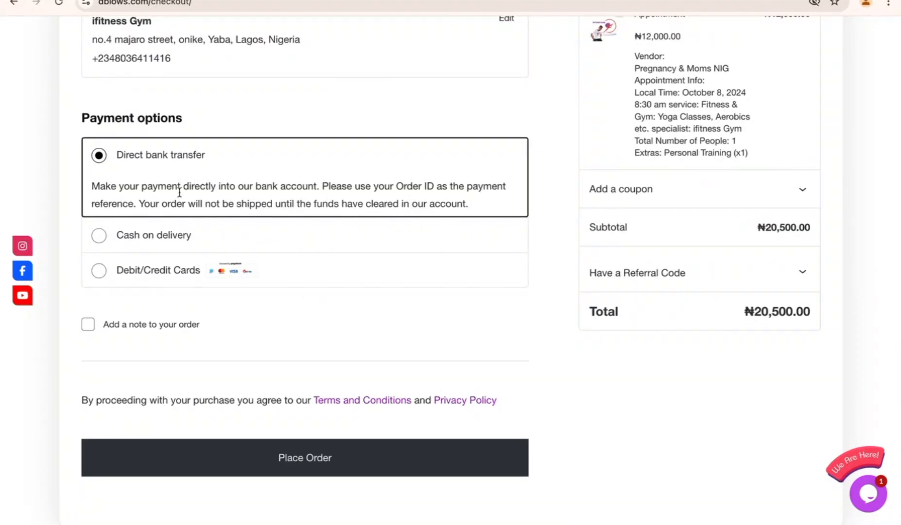
Try the Debit/Credit Cards payment option and switch back to Direct bank transfer
click(98, 275)
click(100, 165)
scroll(573, 361, up, 1)
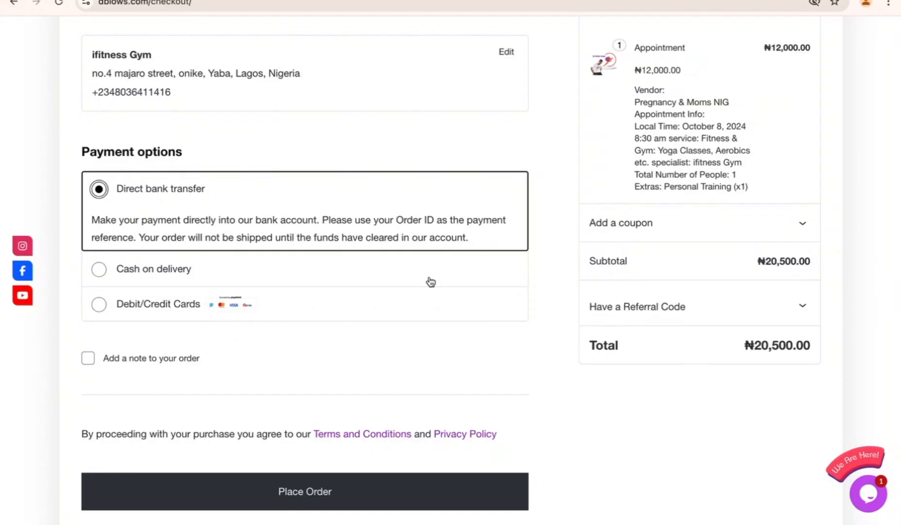
Choose Debit/Credit Cards as the payment option at checkout and place the order
scroll(222, 298, down, 2)
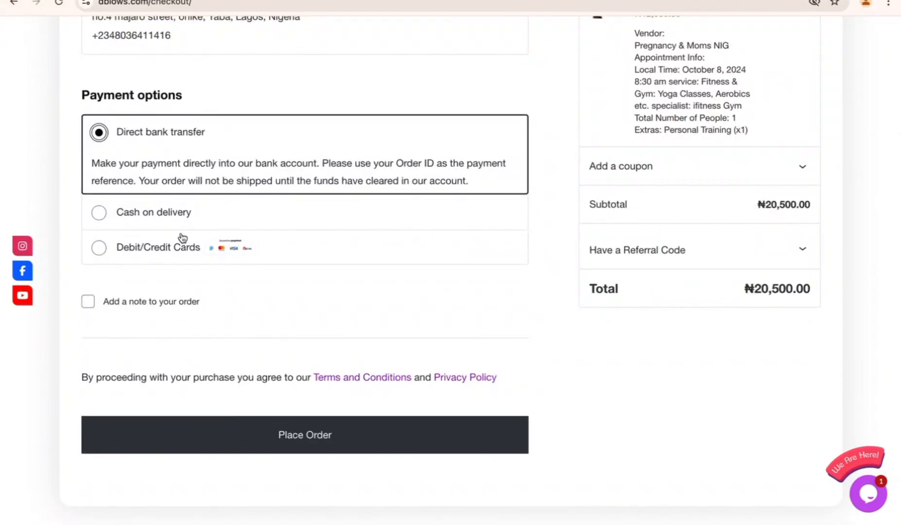
click(100, 248)
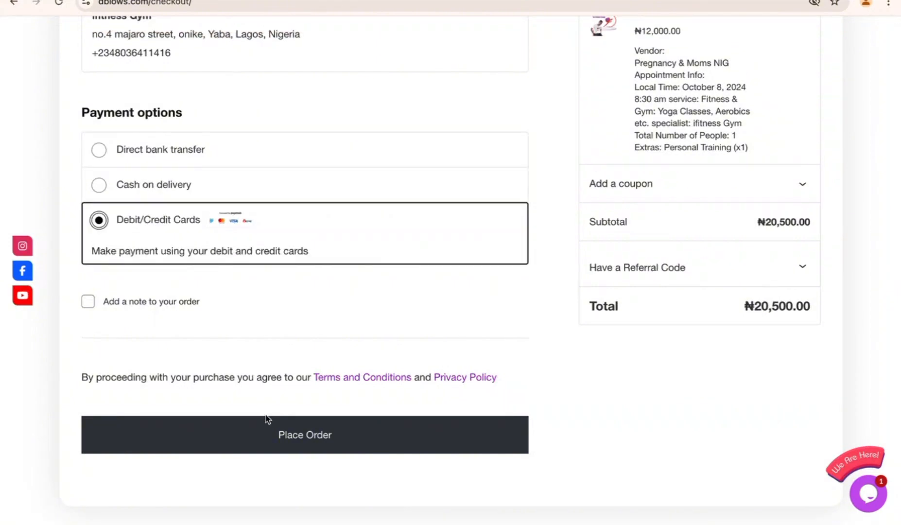
click(341, 451)
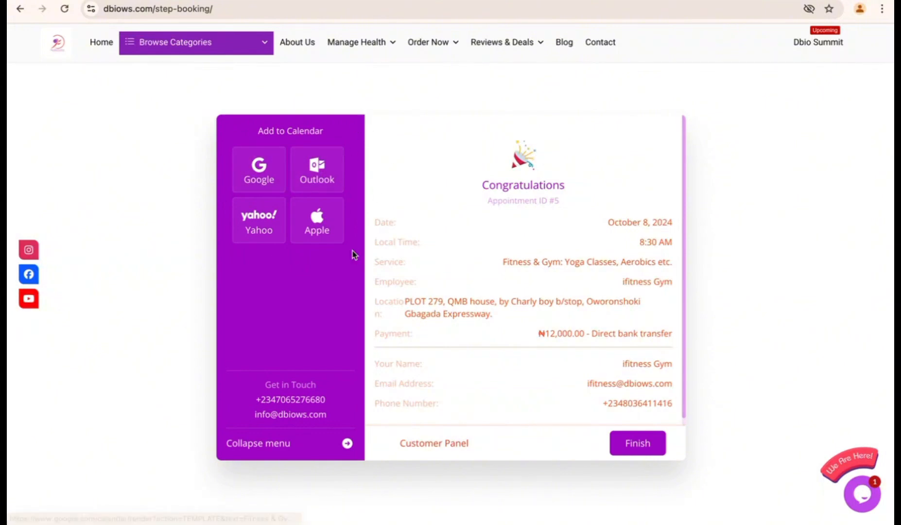
Check the Google option for adding the booked appointment to a calendar, close its sign-in page and open the Customer Panel
click(269, 171)
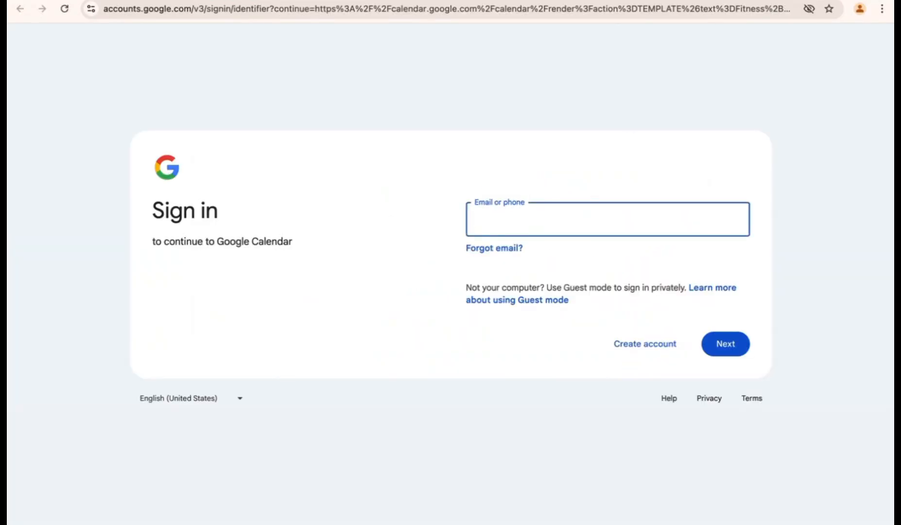
key(super+w)
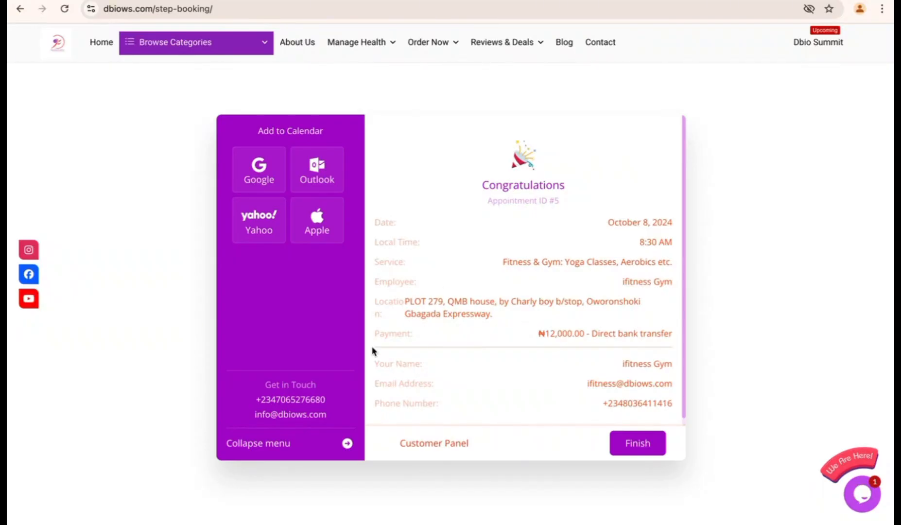
click(429, 450)
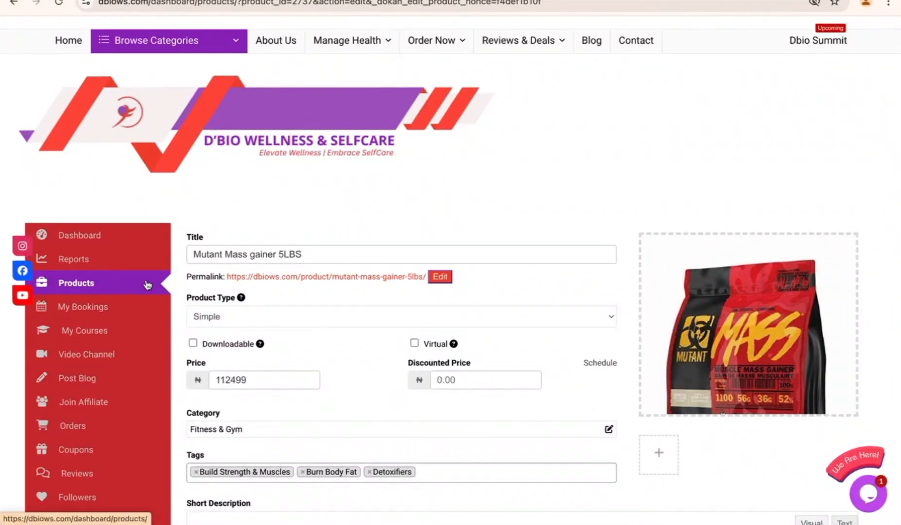
Open My Courses from the vendor dashboard and examine the course dashboard's summary cards, course list and instructor sections
click(92, 336)
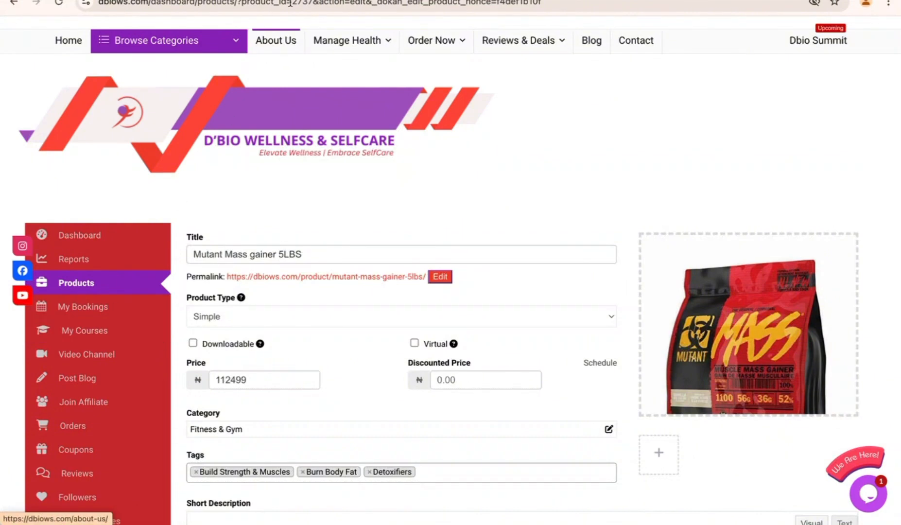
scroll(593, 284, down, 3)
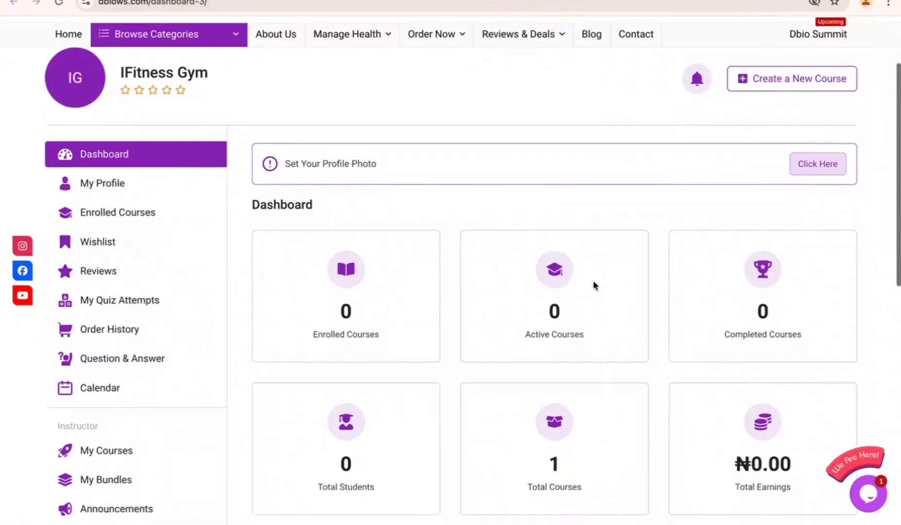
scroll(127, 268, up, 3)
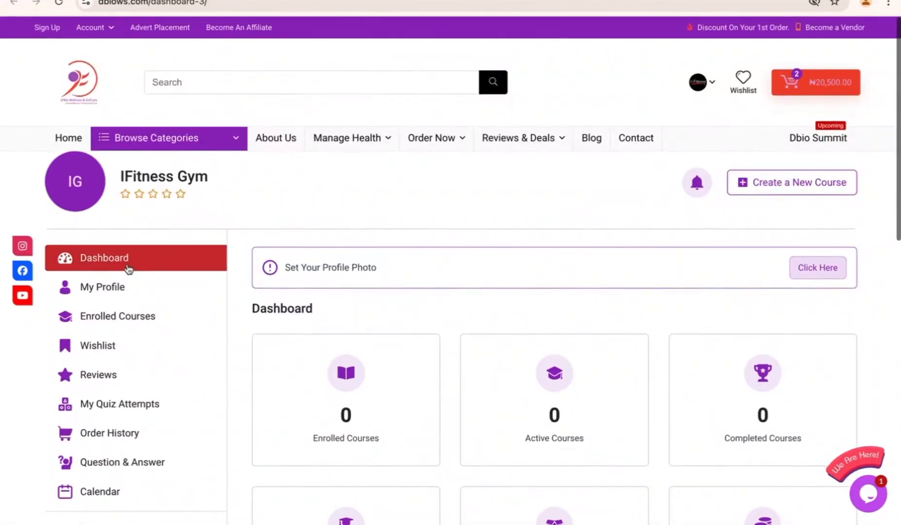
scroll(130, 372, down, 1)
scroll(130, 372, down, 1)
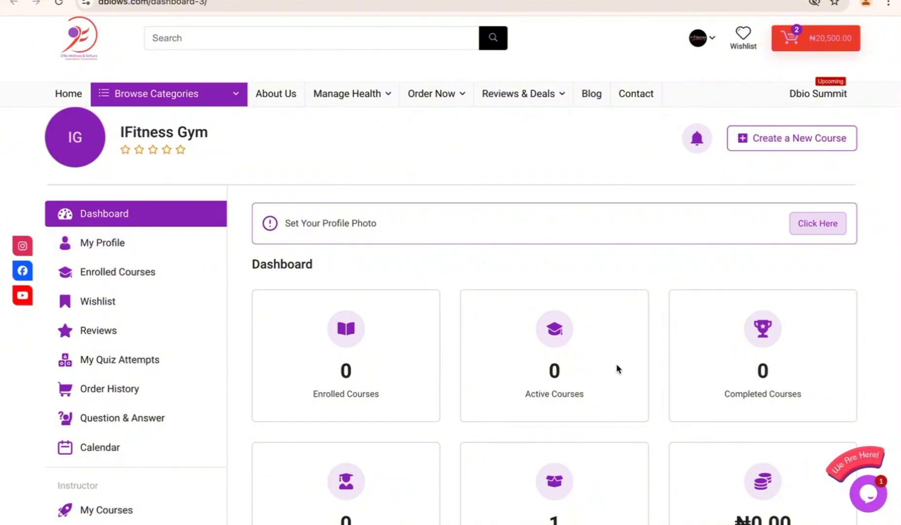
scroll(617, 362, down, 2)
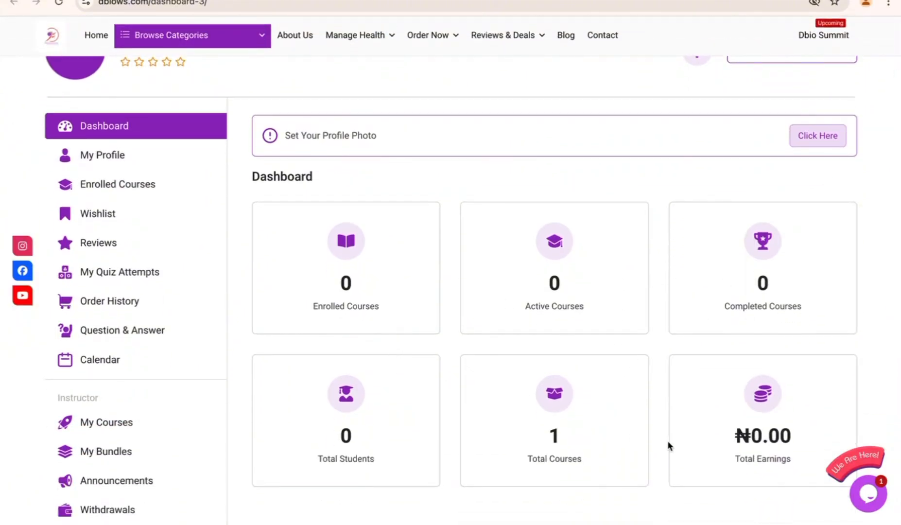
scroll(263, 371, down, 2)
scroll(264, 371, up, 1)
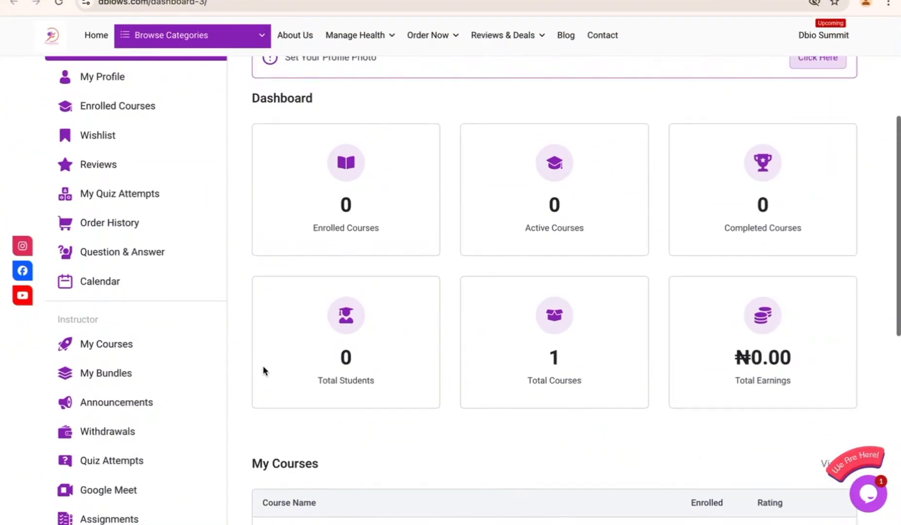
scroll(264, 371, down, 3)
scroll(264, 370, up, 1)
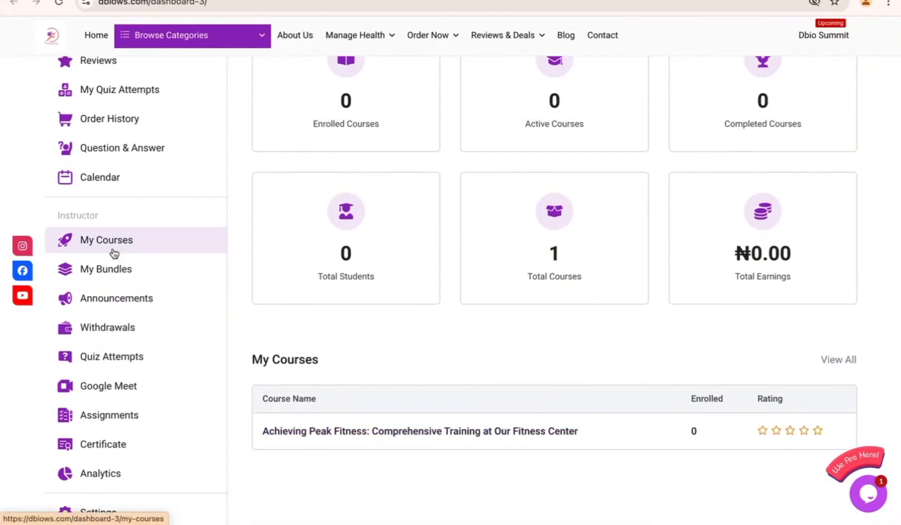
scroll(143, 276, up, 1)
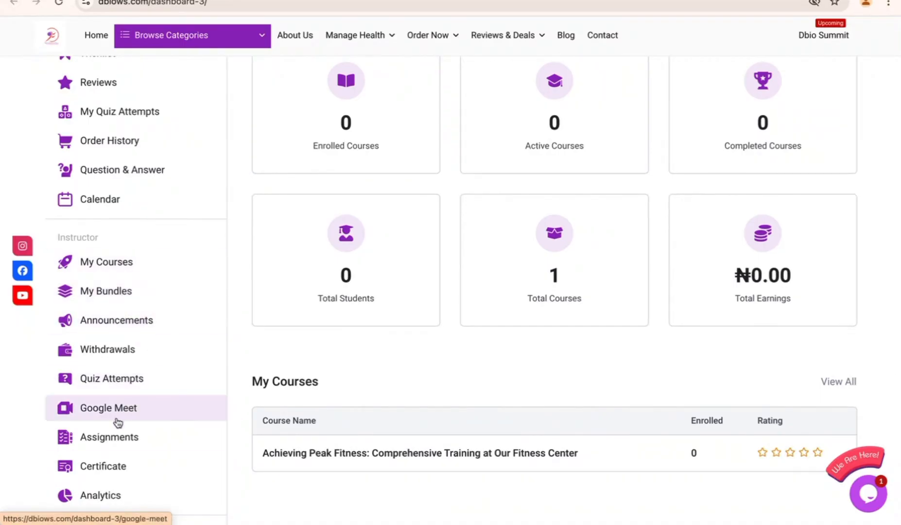
scroll(117, 422, down, 1)
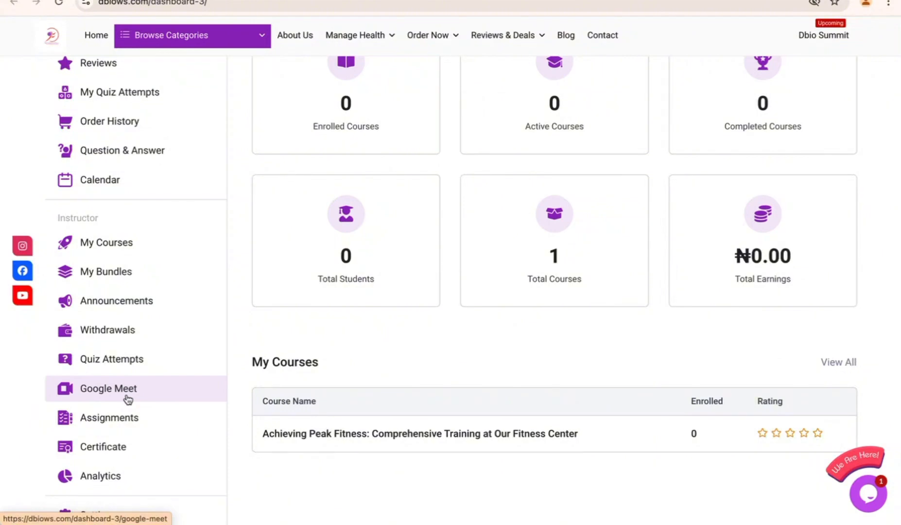
scroll(127, 399, down, 5)
Start a new certificate from the Certificate section, browse the landscape templates and return to the certificate list
click(133, 256)
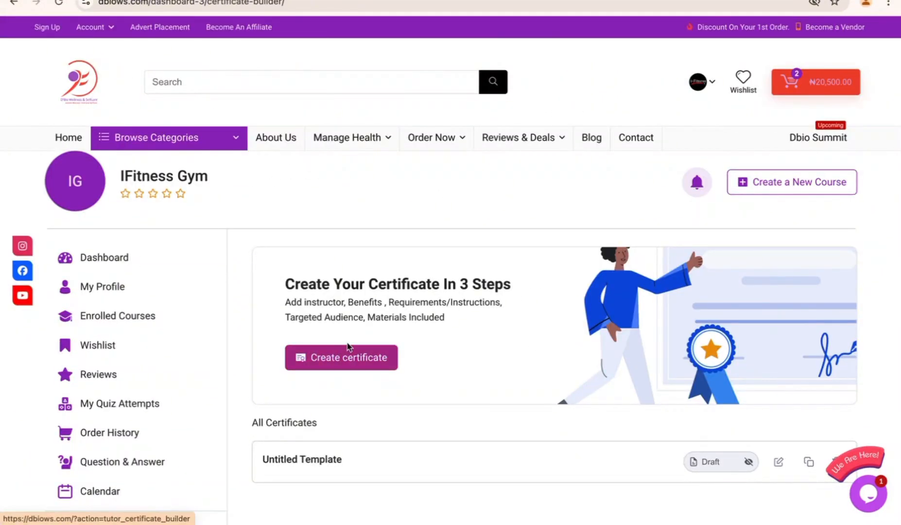
click(352, 362)
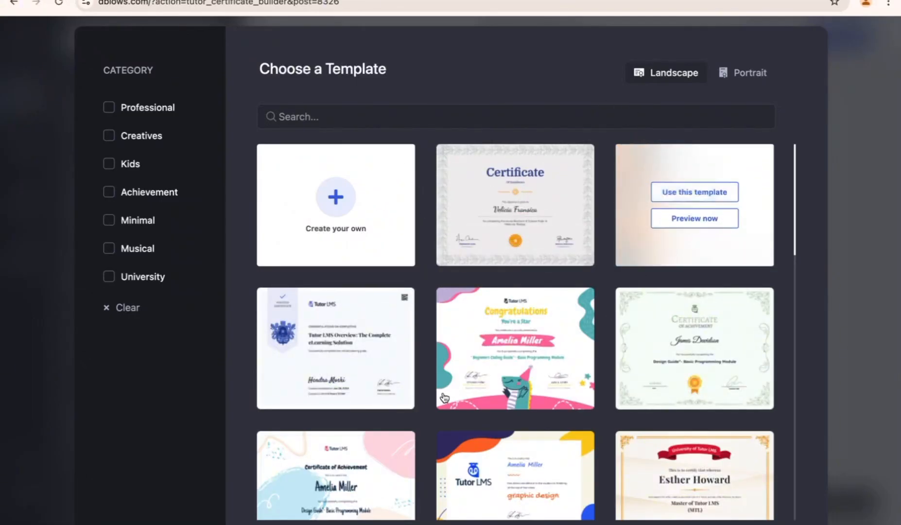
scroll(347, 425, down, 2)
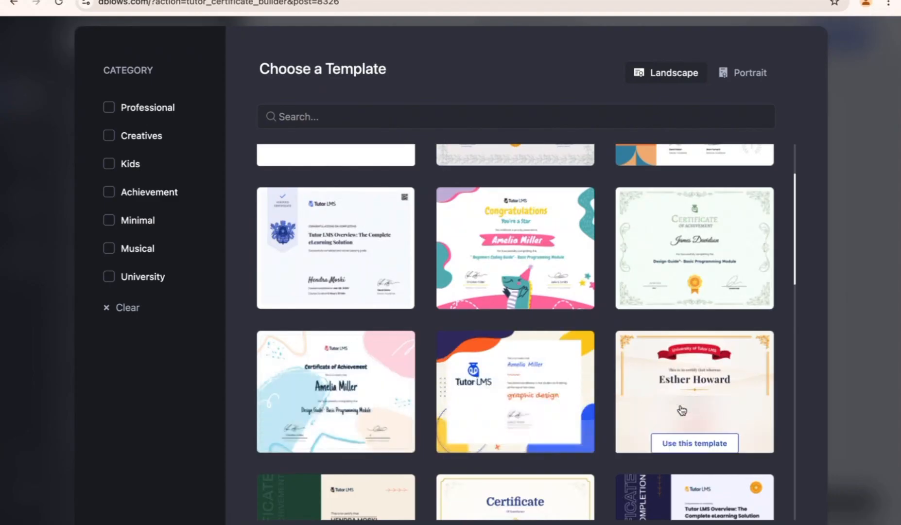
scroll(680, 408, down, 5)
scroll(486, 291, up, 6)
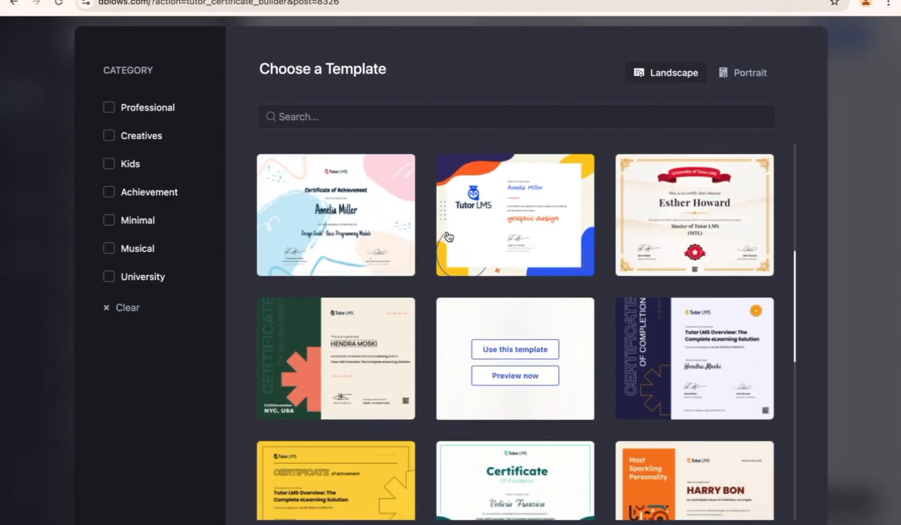
click(14, 3)
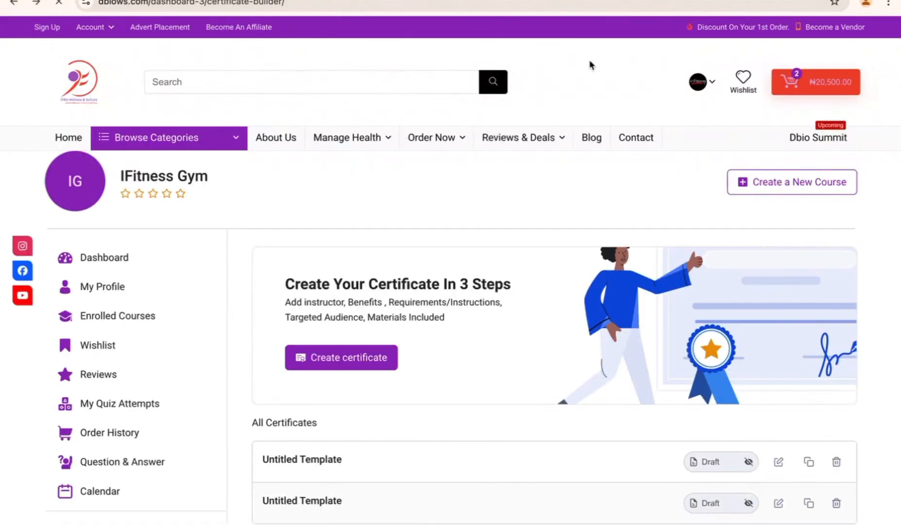
Create a new course from the instructor dashboard
scroll(92, 384, down, 5)
scroll(128, 400, up, 5)
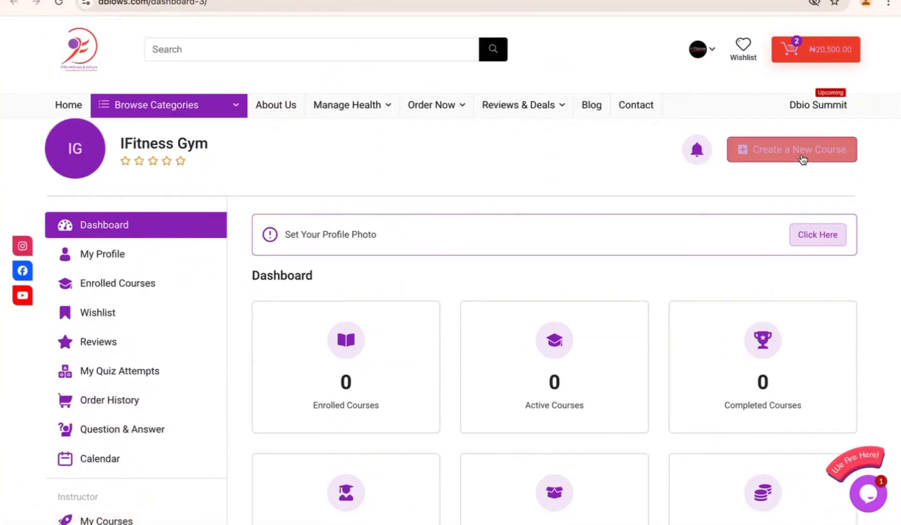
click(802, 159)
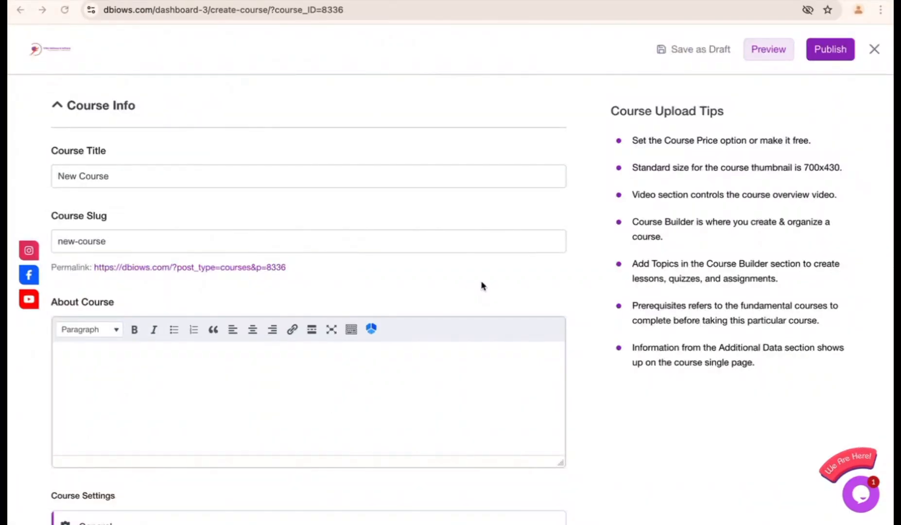
Examine the new course's title, slug, description, general settings, difficulty options, category and price fields
scroll(577, 245, down, 1)
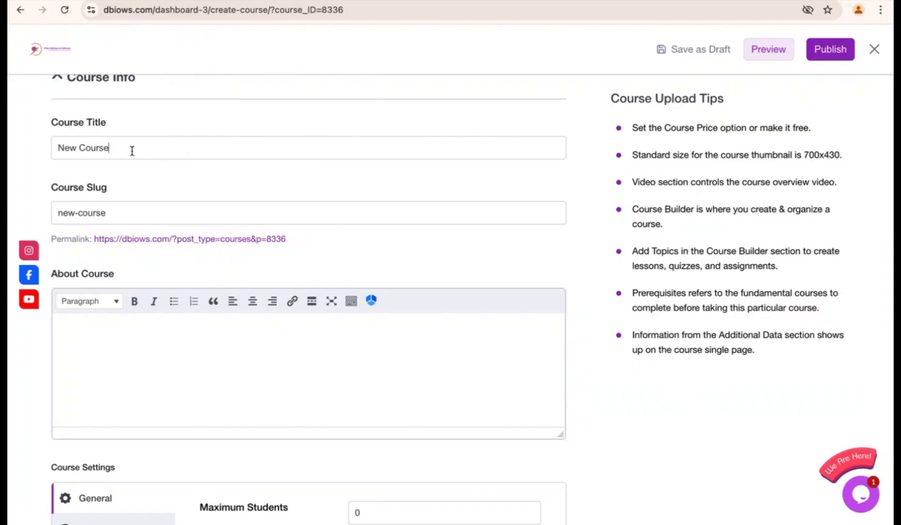
drag(106, 147, 61, 138)
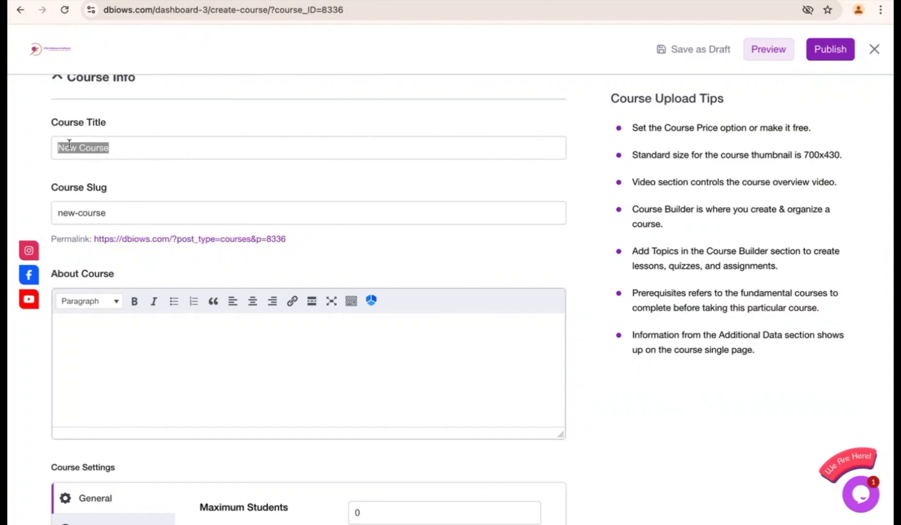
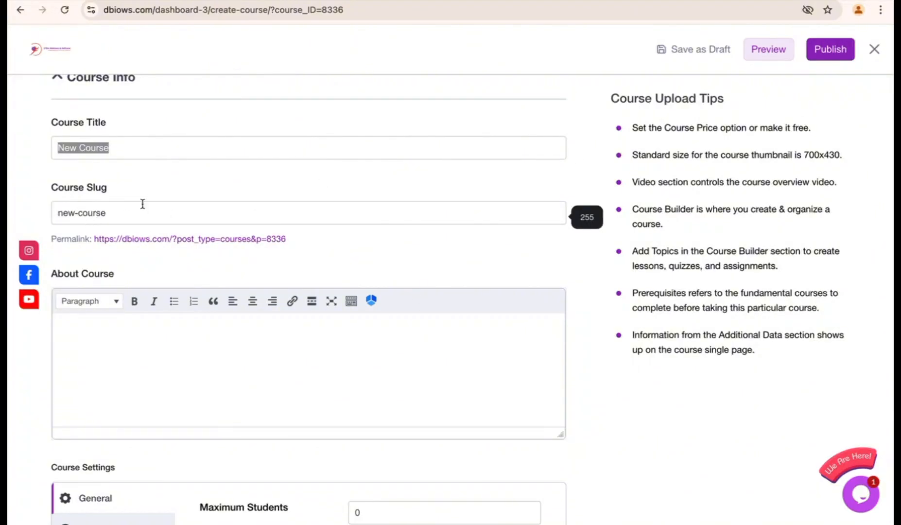
scroll(366, 281, down, 3)
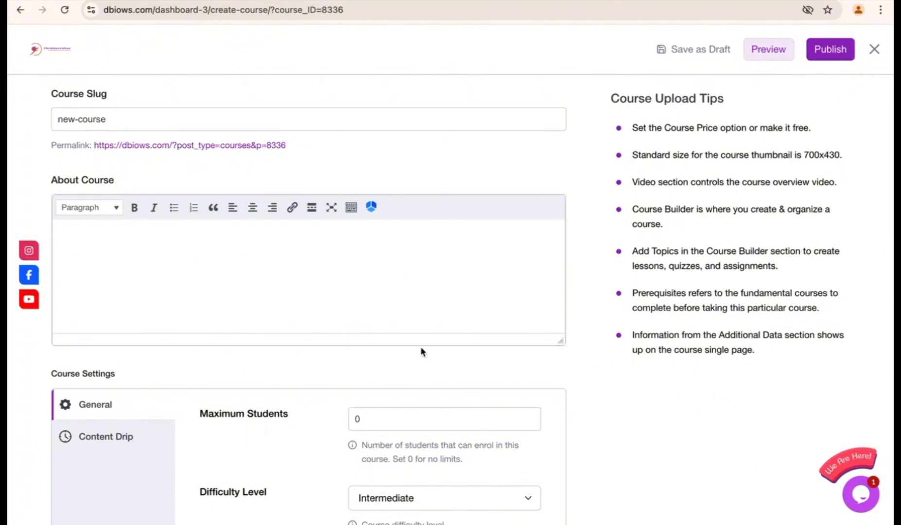
scroll(420, 349, down, 3)
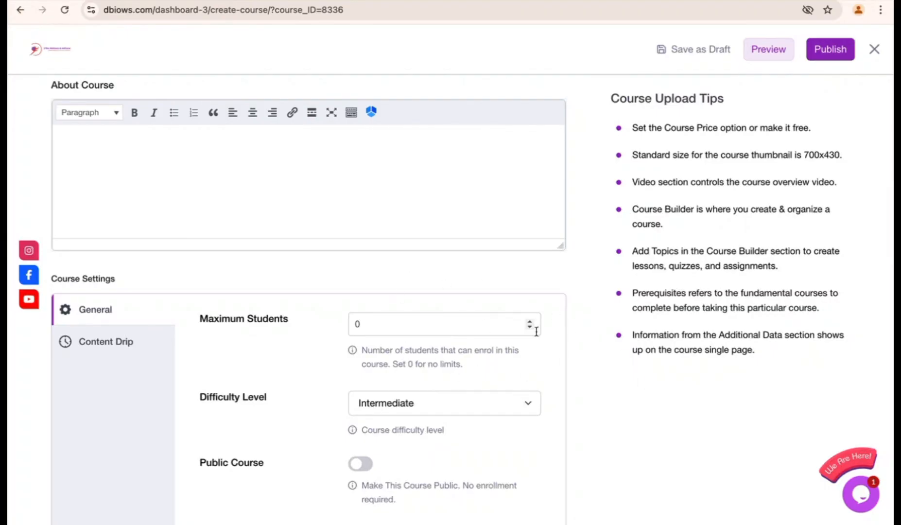
scroll(537, 292, down, 4)
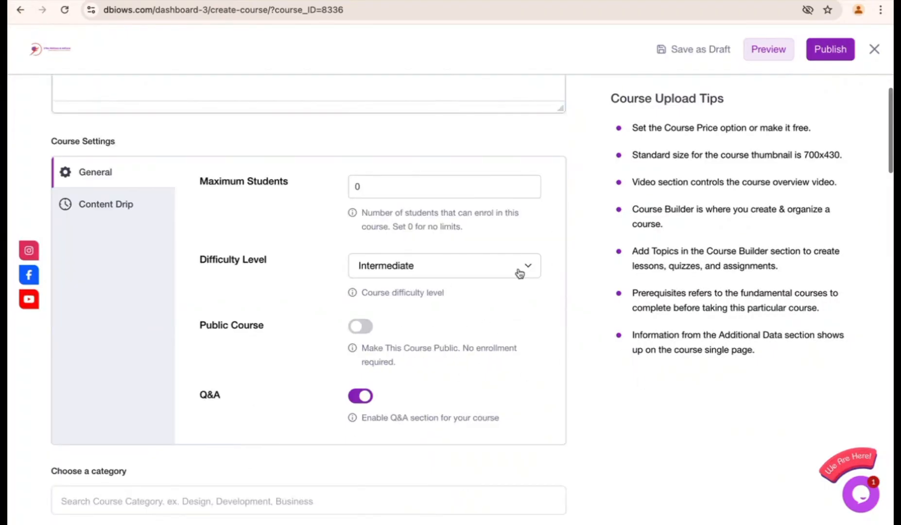
click(518, 270)
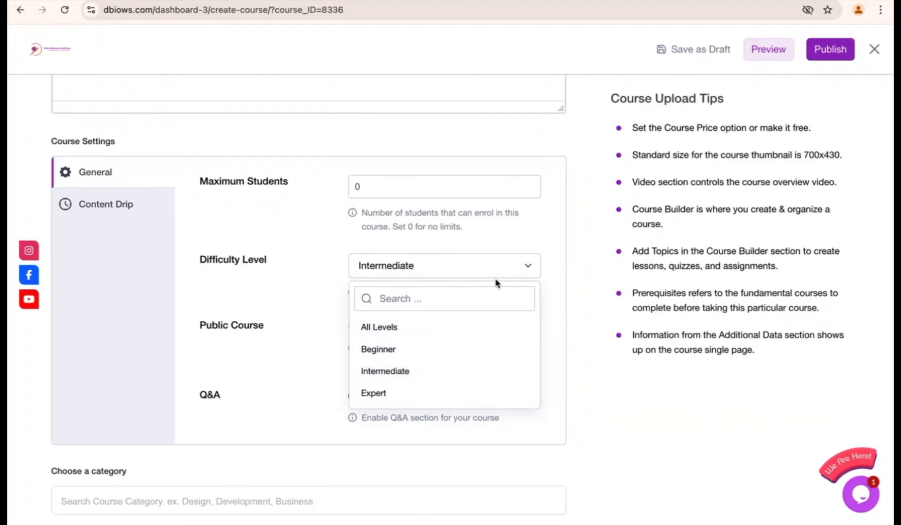
click(550, 233)
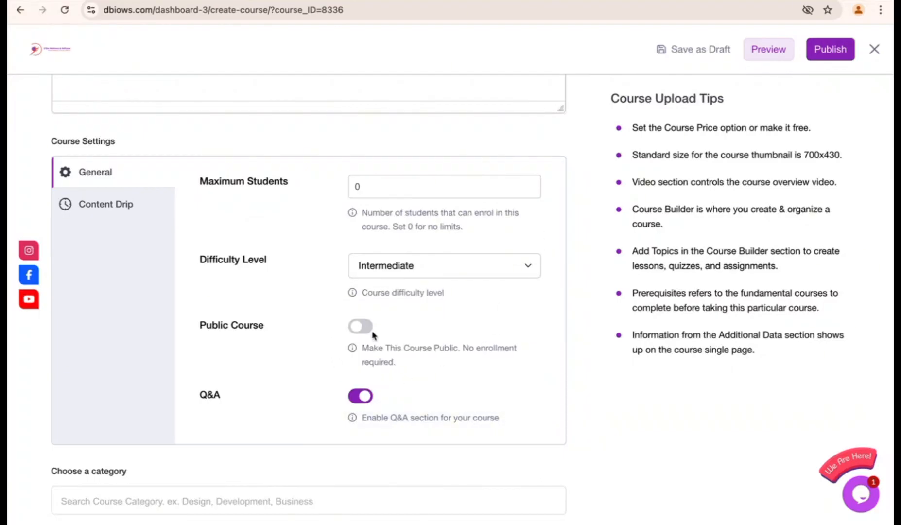
scroll(374, 339, down, 3)
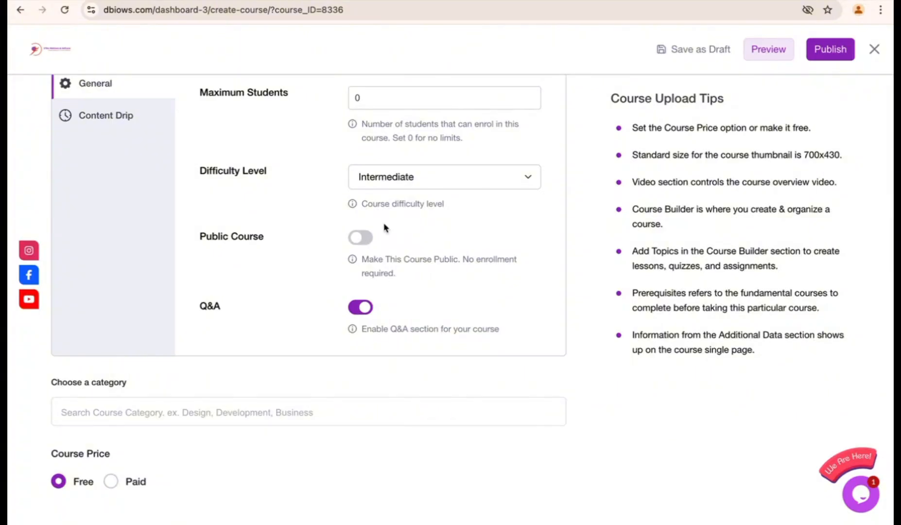
scroll(407, 302, down, 2)
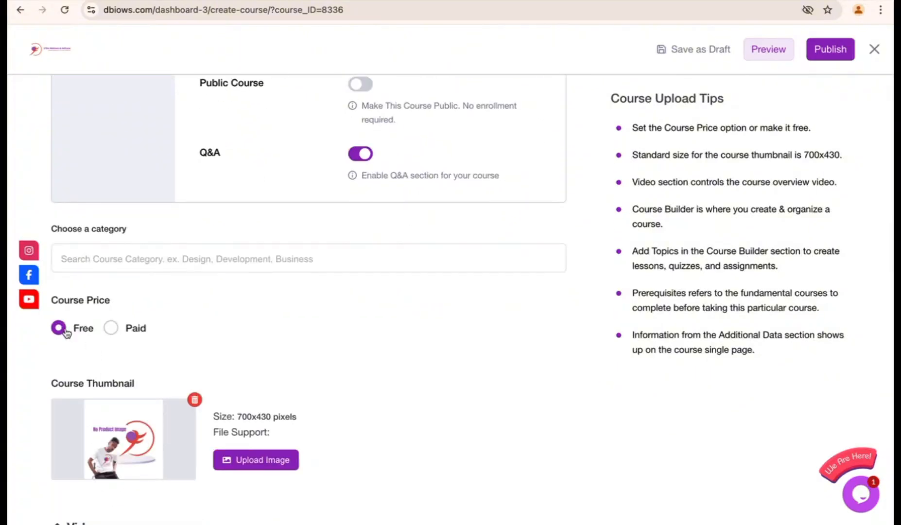
Set the course intro video source to Youtube
scroll(218, 377, down, 4)
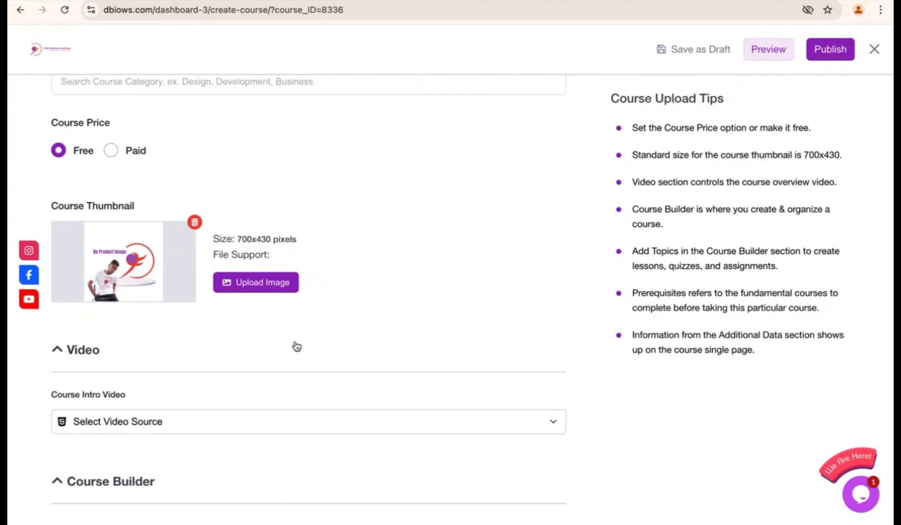
scroll(294, 346, down, 2)
click(399, 335)
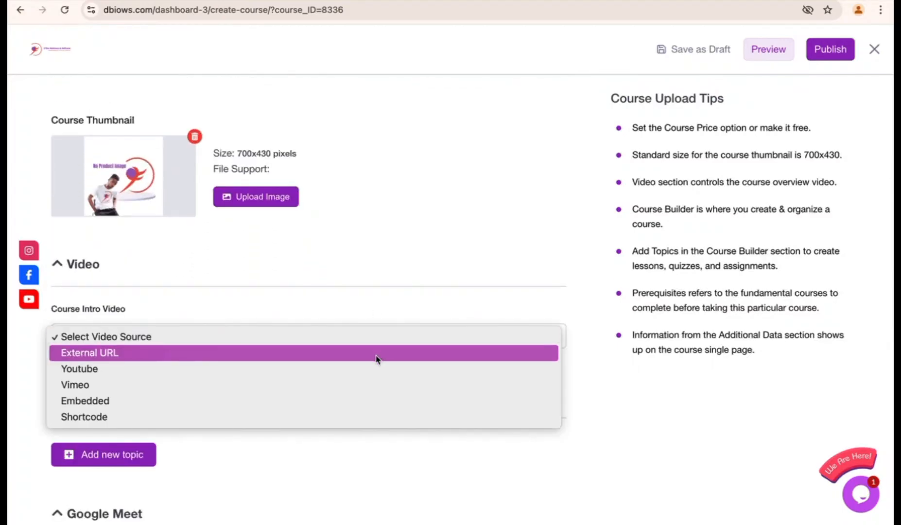
click(360, 377)
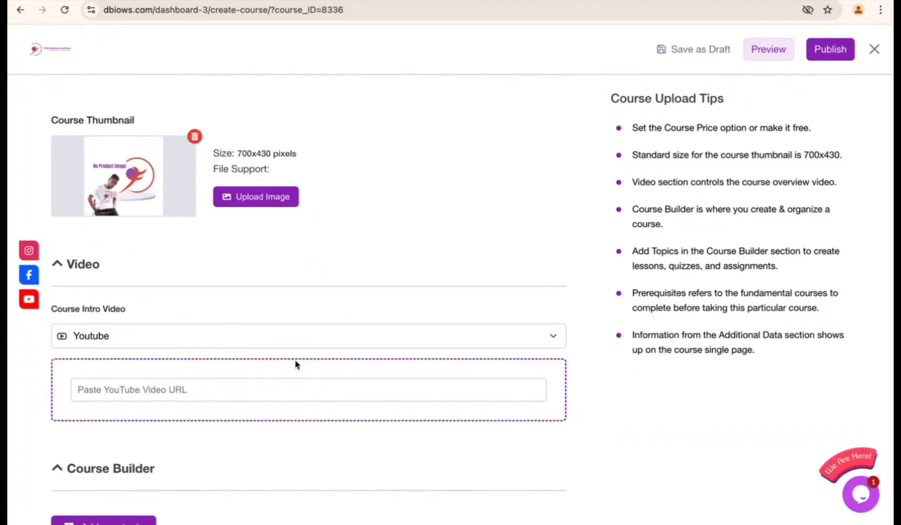
Change the course intro video source to Embedded
click(416, 335)
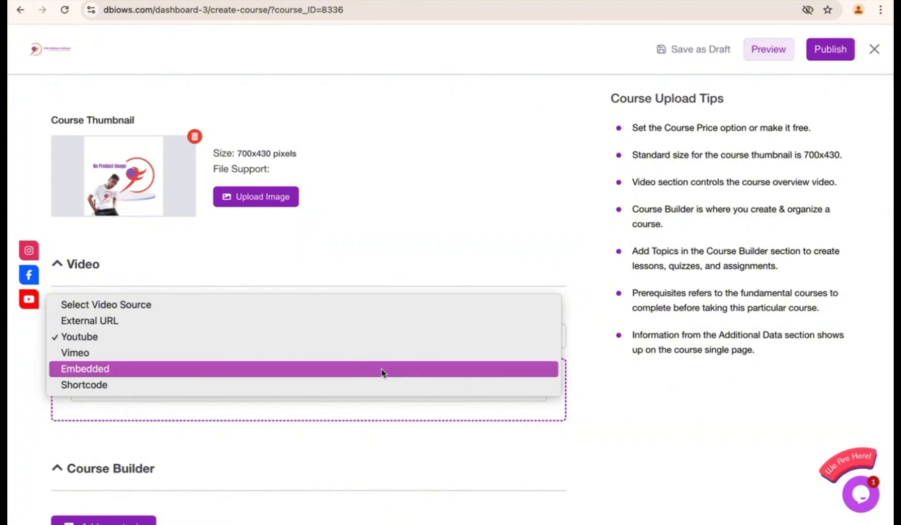
click(381, 376)
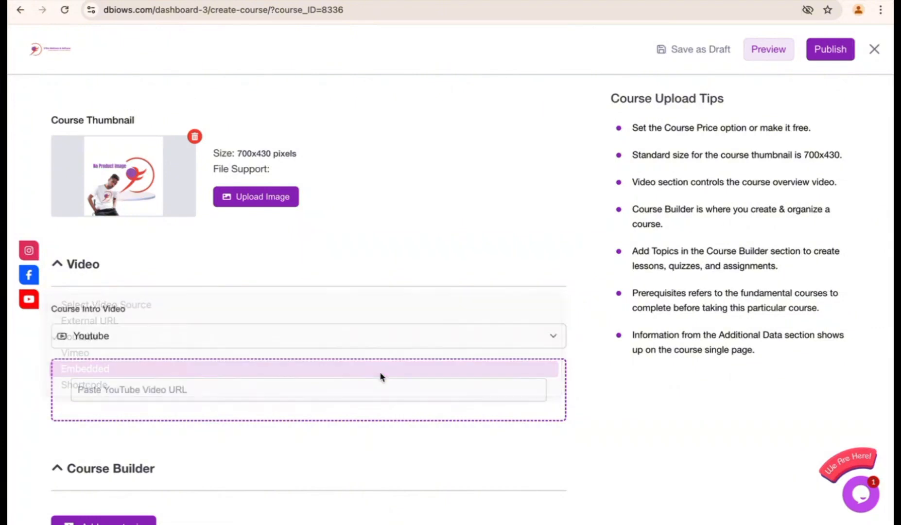
scroll(483, 338, down, 3)
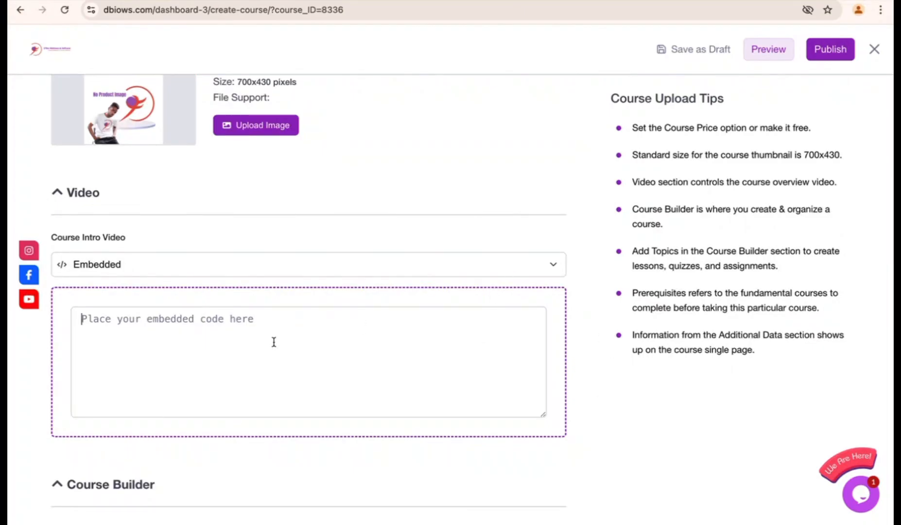
scroll(274, 343, down, 10)
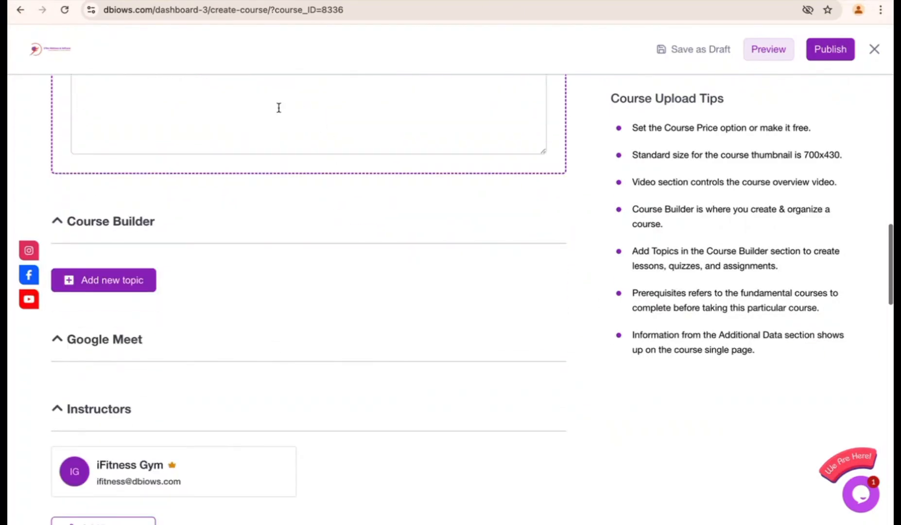
click(131, 280)
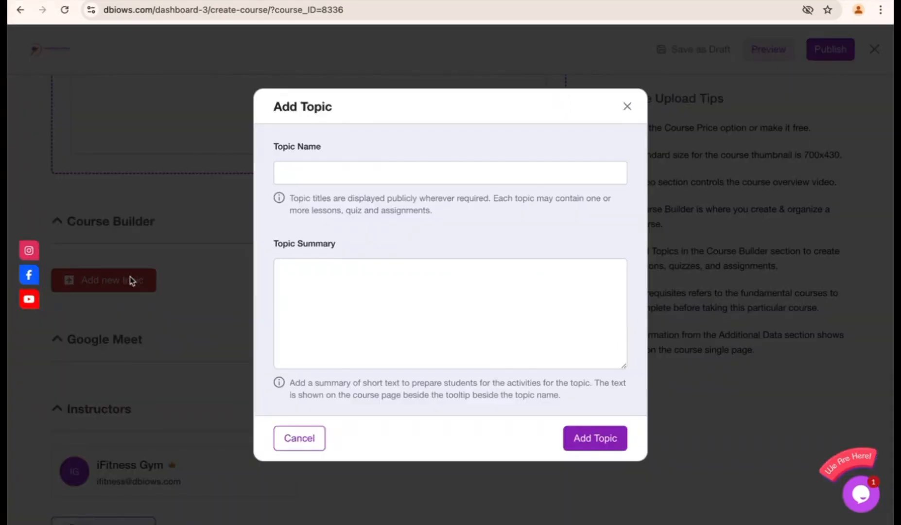
click(371, 316)
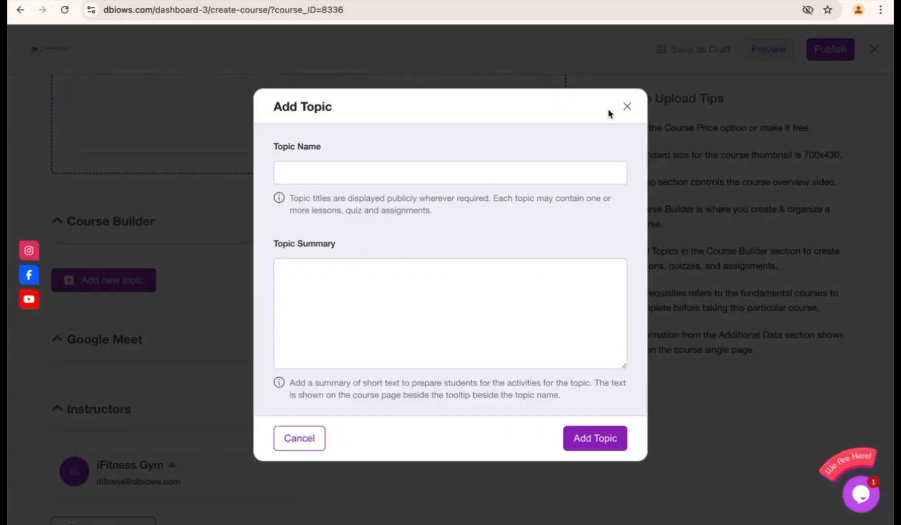
click(627, 107)
Examine the course's Google Meet, Instructors, Course Attachments and Additional Data sections
click(99, 322)
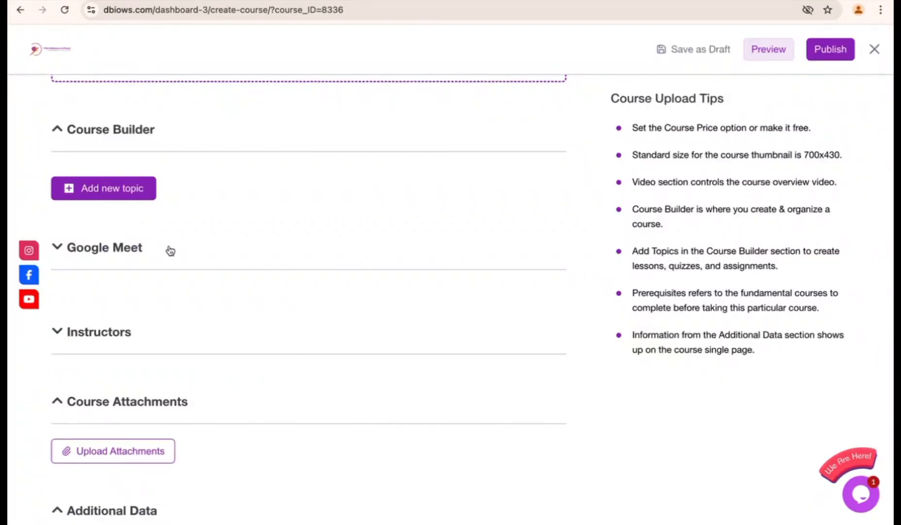
click(114, 250)
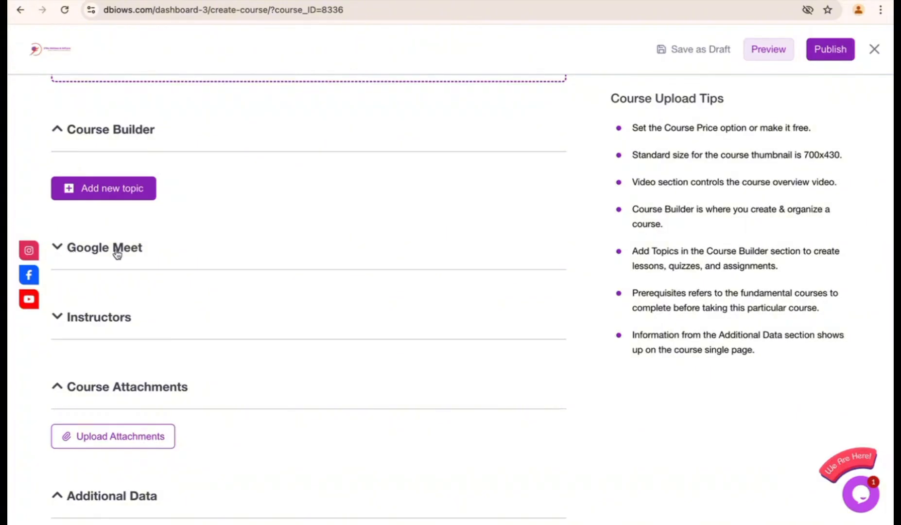
click(77, 248)
scroll(102, 274, down, 3)
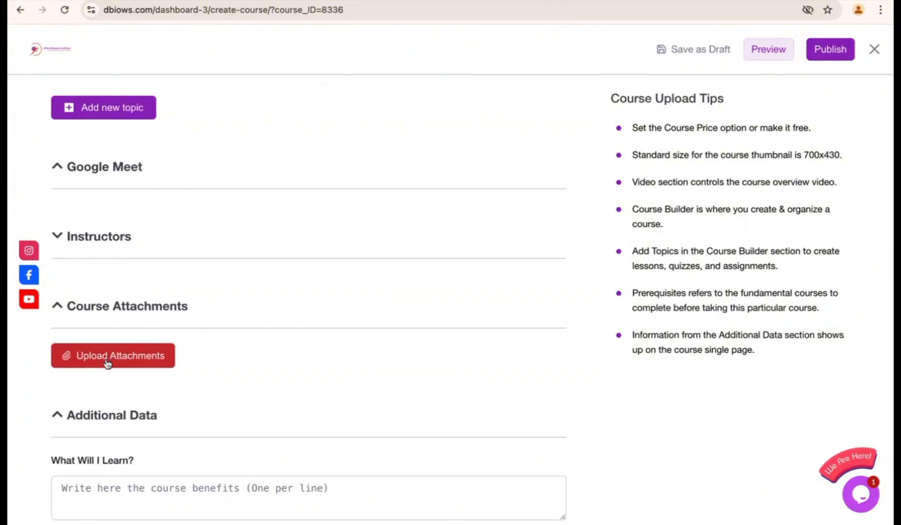
scroll(111, 362, down, 1)
scroll(166, 357, down, 1)
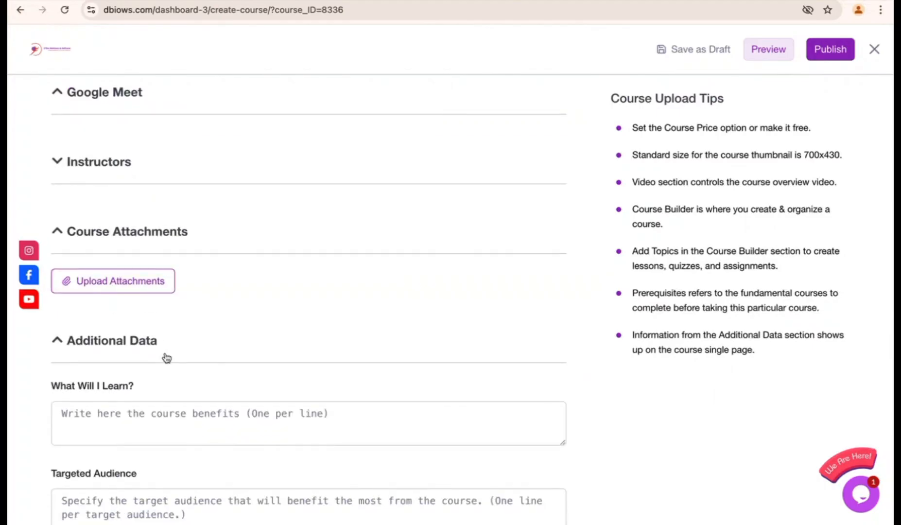
scroll(316, 316, down, 2)
scroll(316, 314, up, 9)
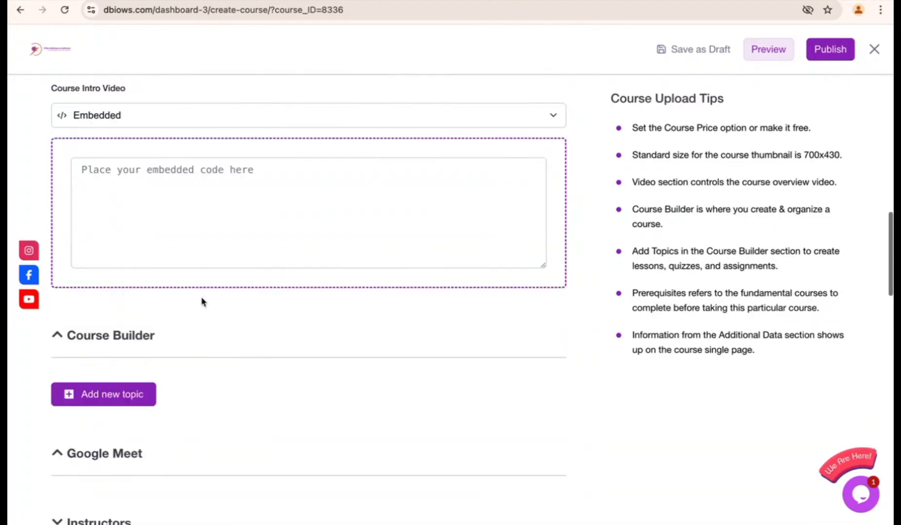
Add a course topic named "Topic name here" with the summary "Topic summary description here"
scroll(168, 299, down, 1)
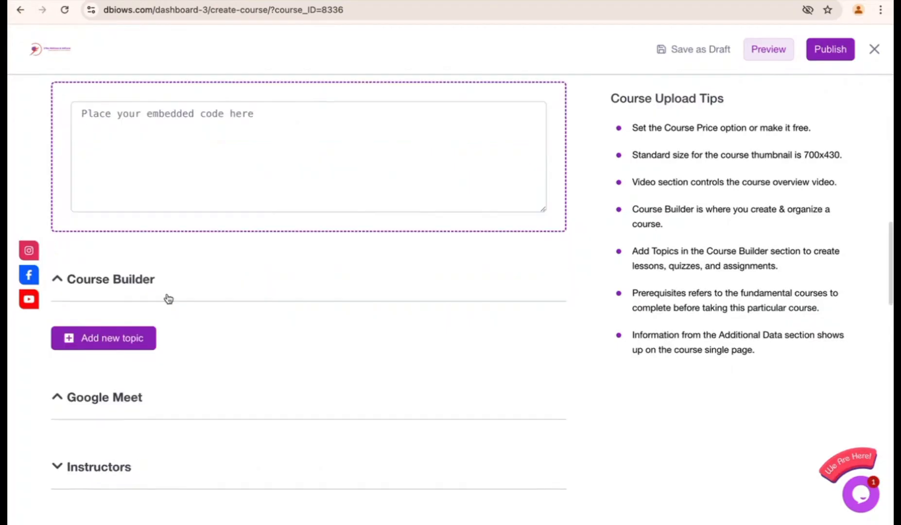
click(95, 340)
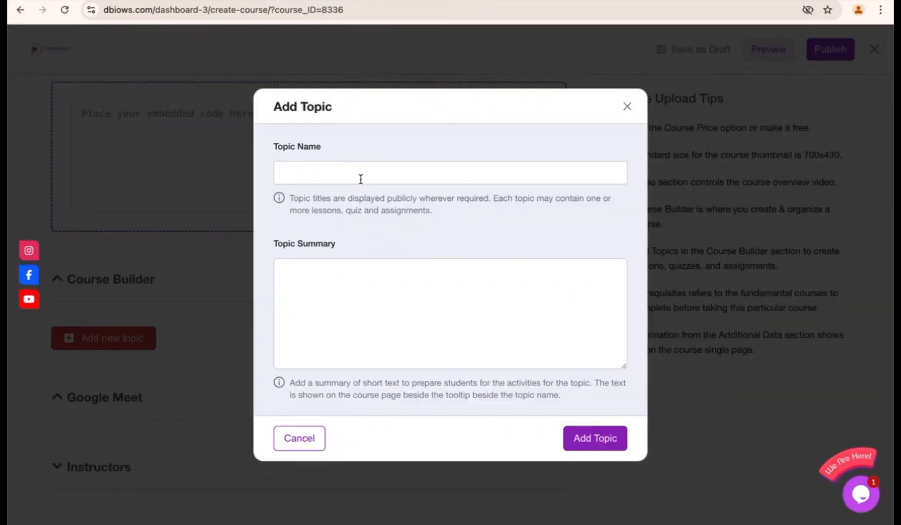
text(Topic n)
text(ame here)
text(opic sum)
text(description here)
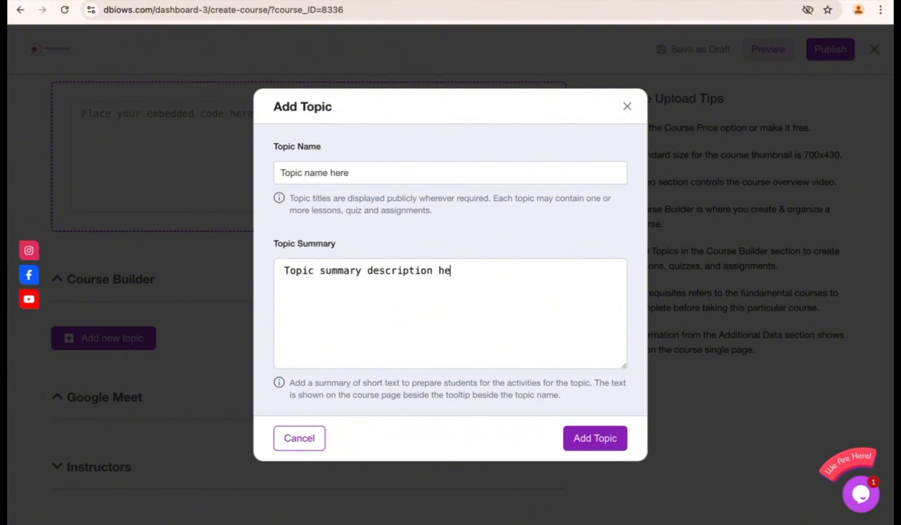
click(594, 438)
Start a lesson under the topic, titled "Lesson title goes here", with the content "Add the content messages for the lesson"
scroll(370, 346, down, 2)
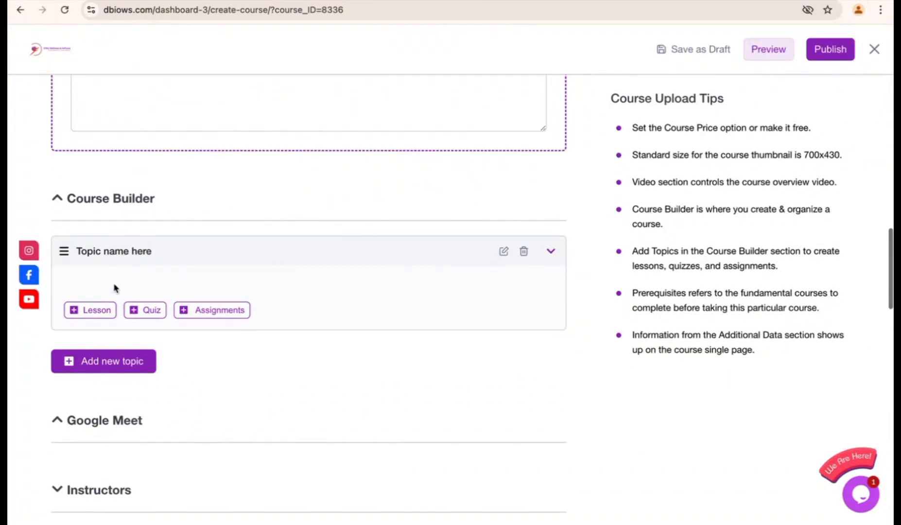
click(95, 315)
click(80, 310)
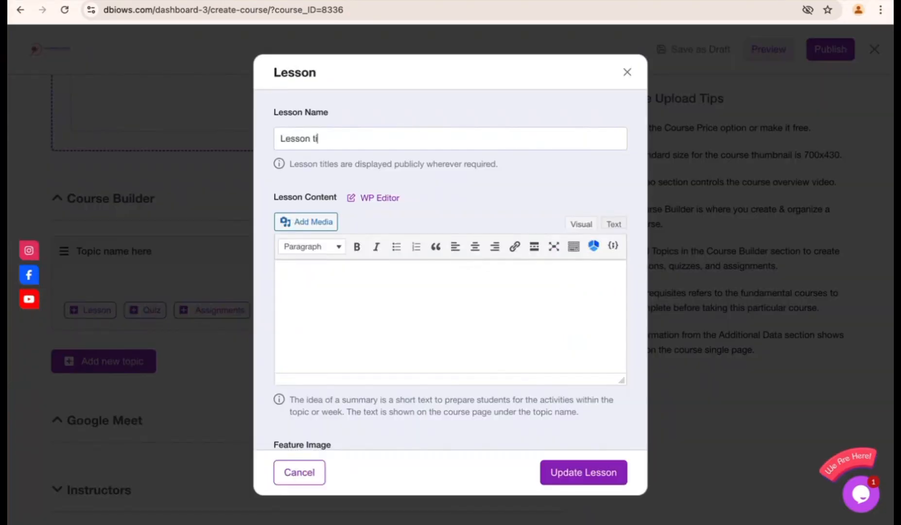
scroll(329, 305, down, 2)
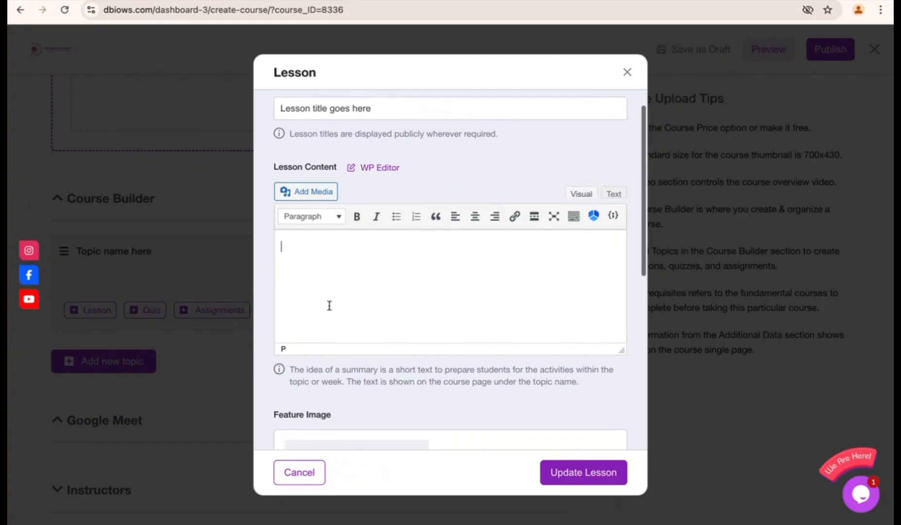
text(Add the content messages for the lesson)
Set the lesson's video source to Youtube
scroll(330, 299, down, 4)
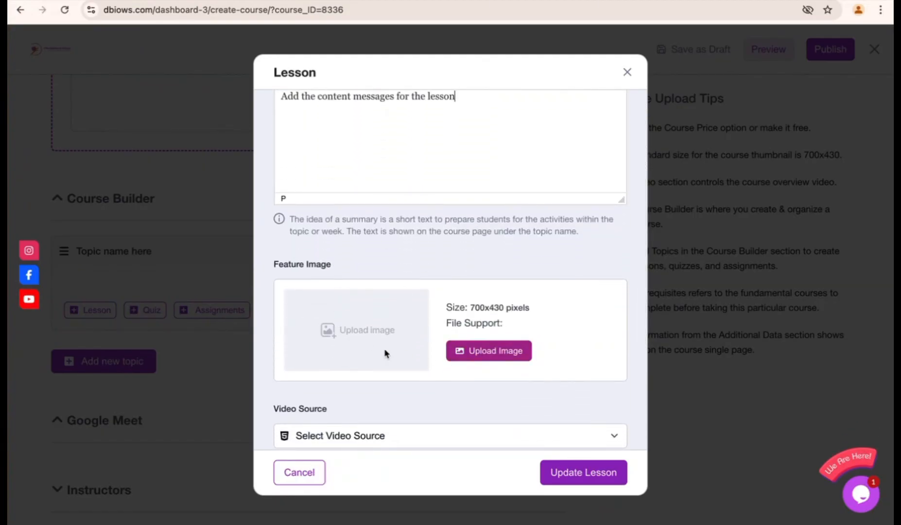
scroll(531, 387, down, 6)
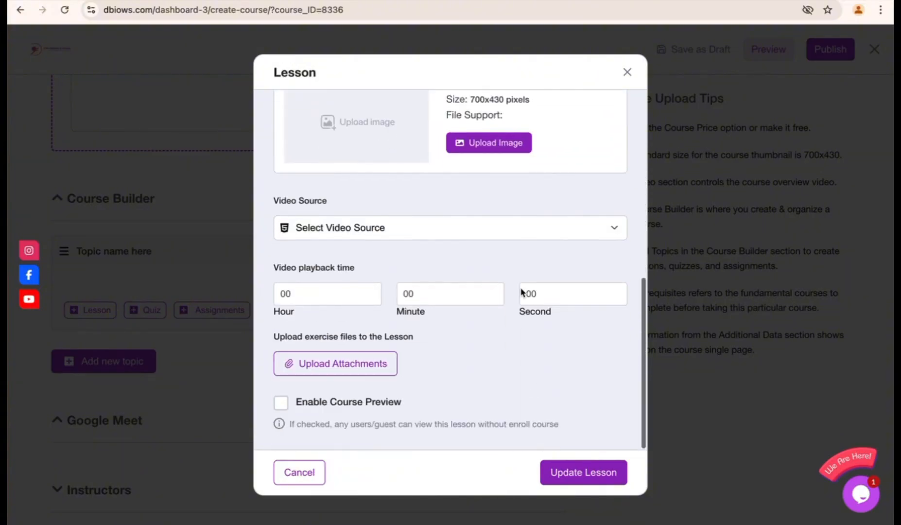
click(574, 235)
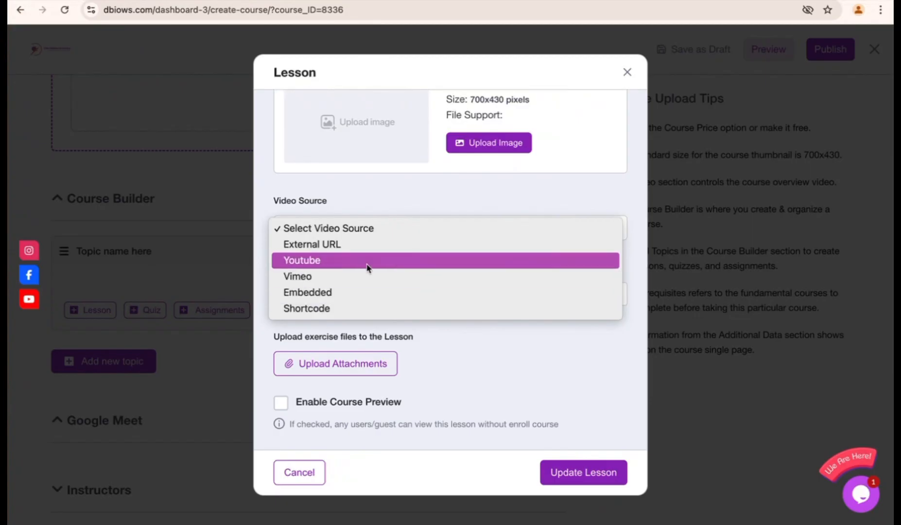
click(349, 265)
click(472, 282)
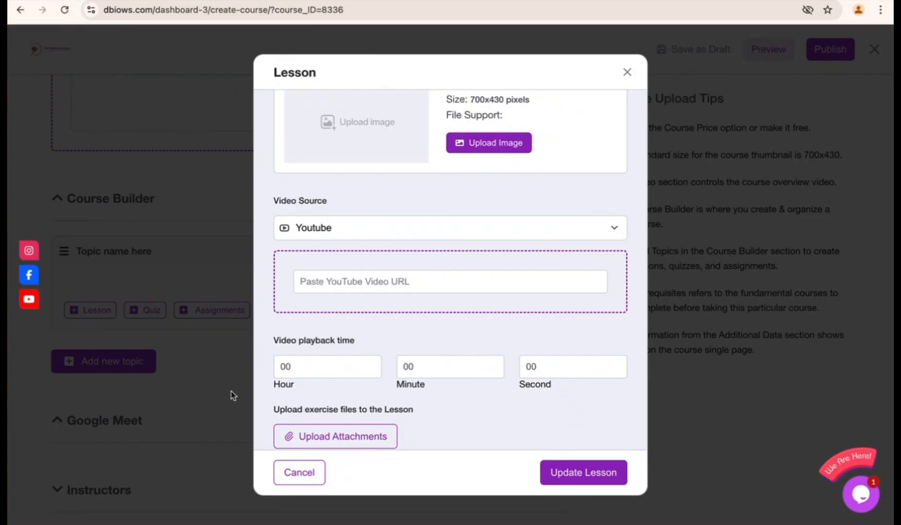
click(308, 368)
scroll(428, 372, down, 3)
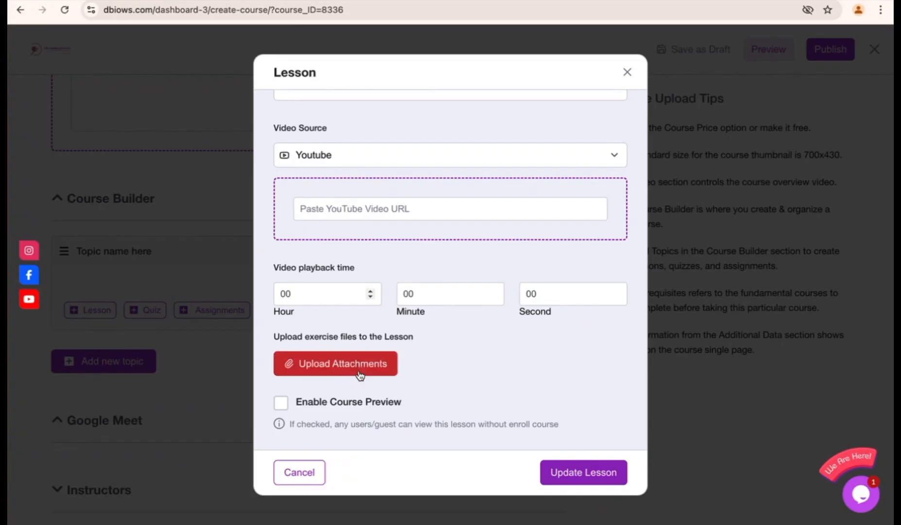
scroll(514, 376, down, 3)
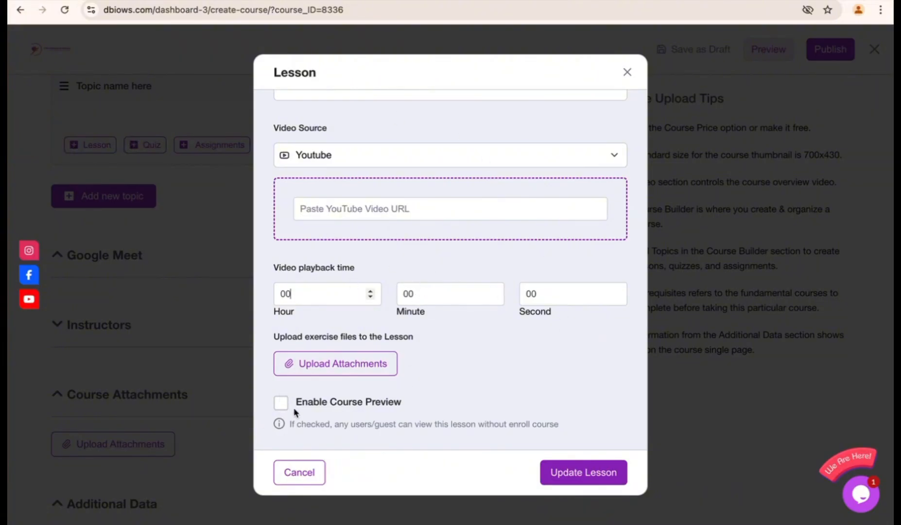
mouse_move(515, 1)
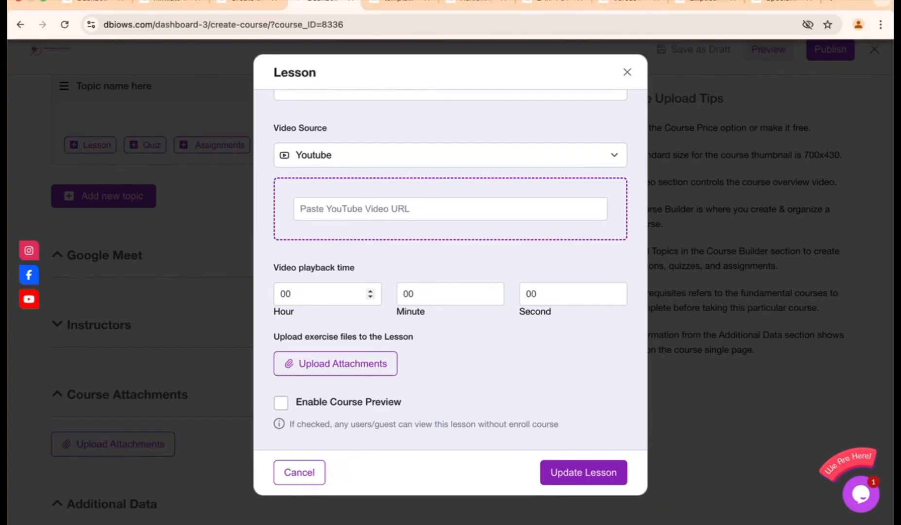
click(831, 2)
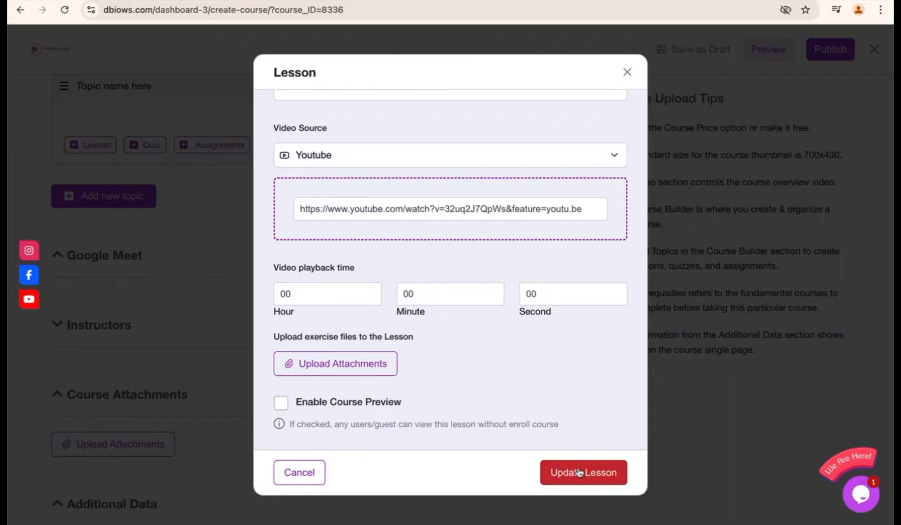
click(578, 471)
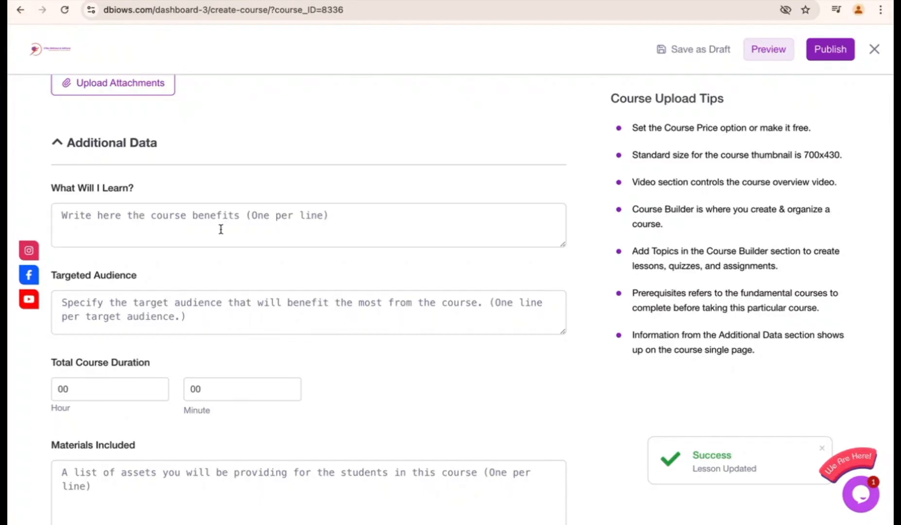
Examine the course benefits, targeted audience and total duration fields, and review the lesson listed in the course builder
click(221, 229)
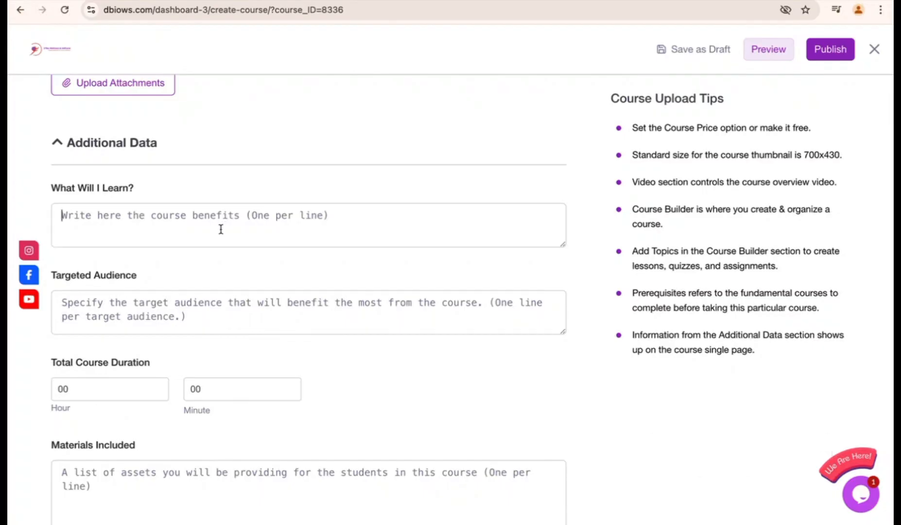
scroll(221, 228, down, 3)
click(134, 205)
scroll(134, 206, down, 2)
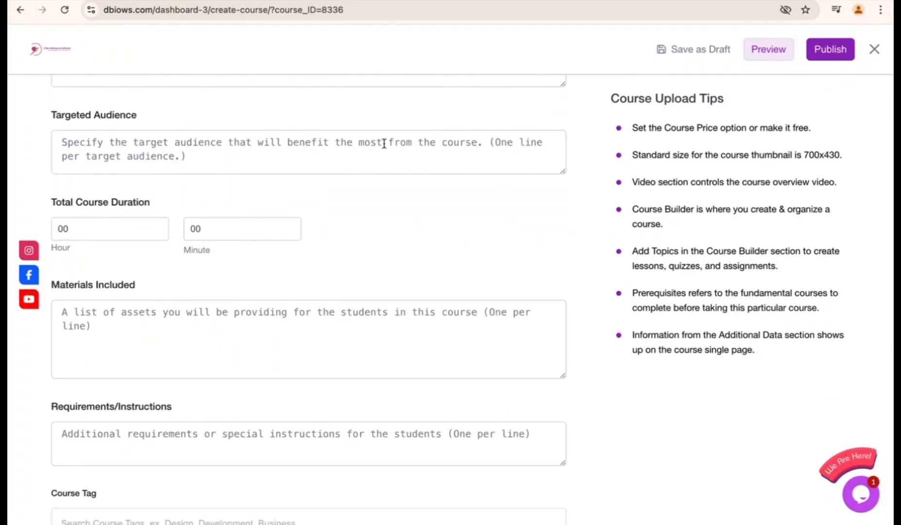
scroll(323, 225, up, 12)
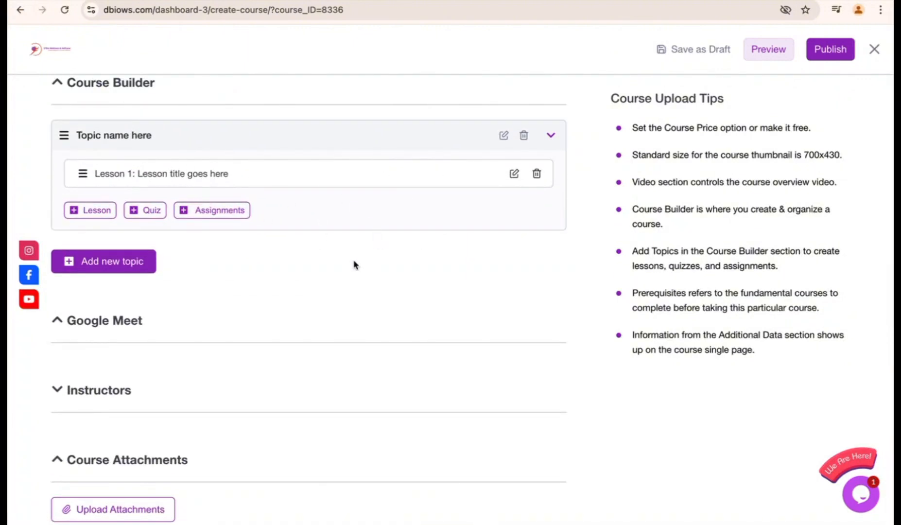
scroll(457, 416, down, 2)
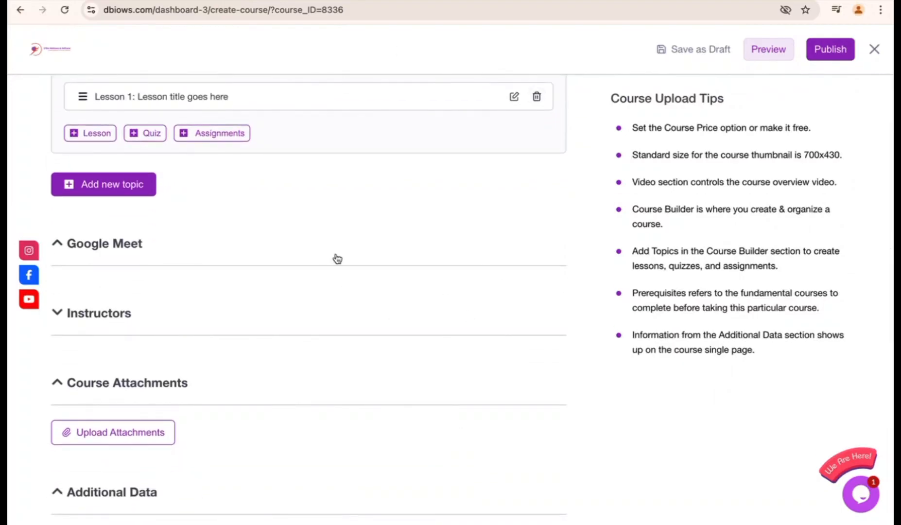
scroll(424, 302, down, 6)
scroll(425, 303, down, 5)
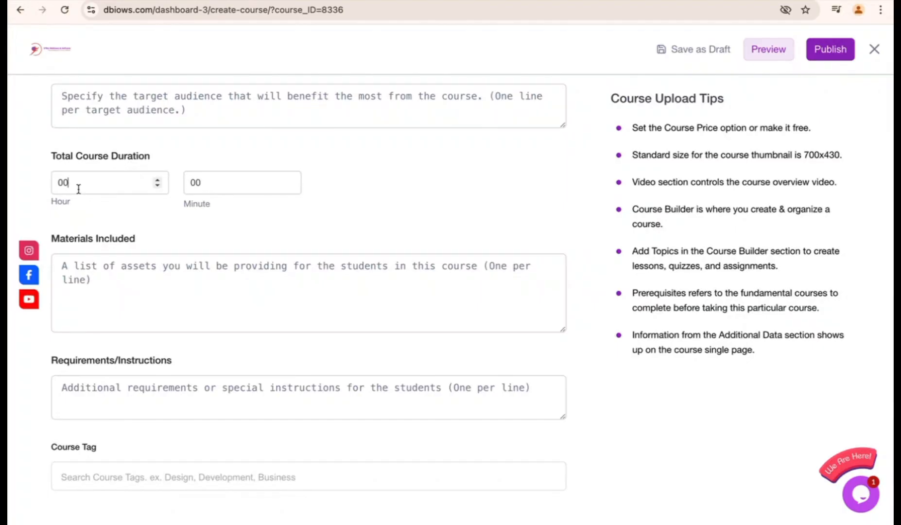
Examine the Materials Included and Requirements/Instructions fields and the list of available course tags
click(257, 293)
scroll(257, 294, down, 2)
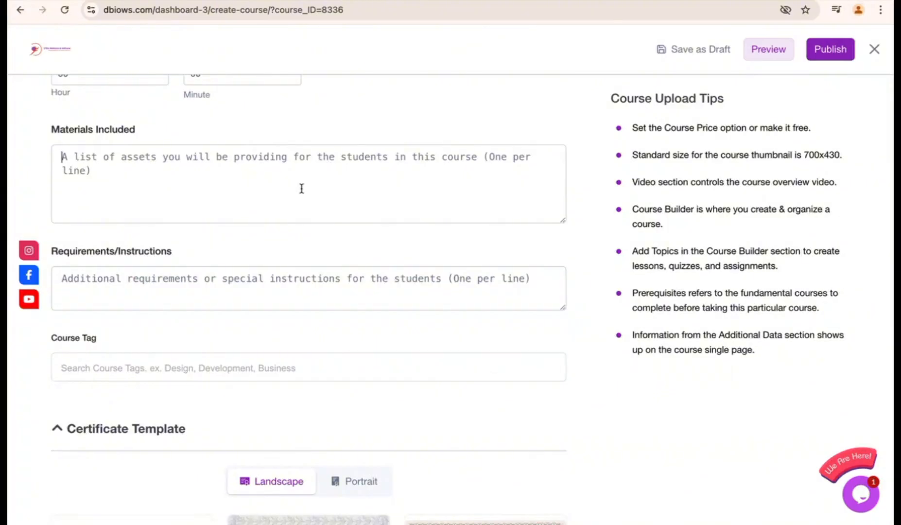
scroll(301, 188, down, 1)
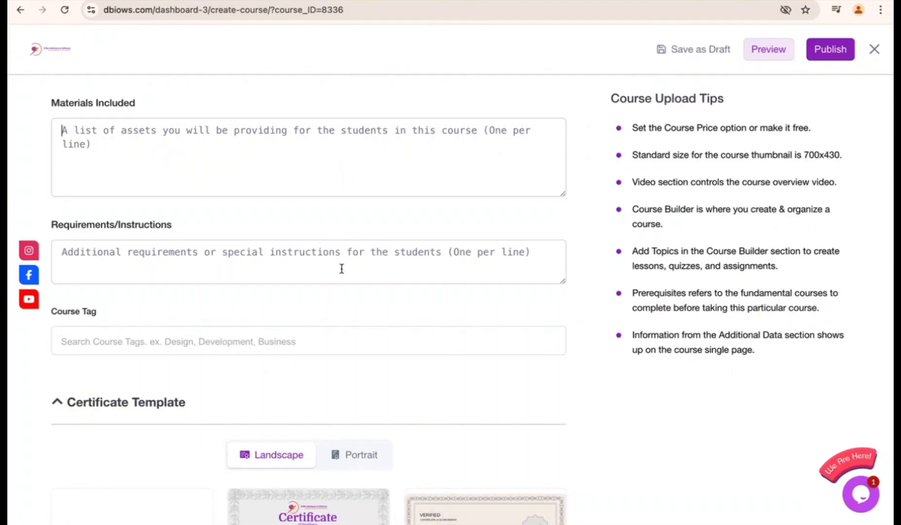
scroll(342, 269, down, 2)
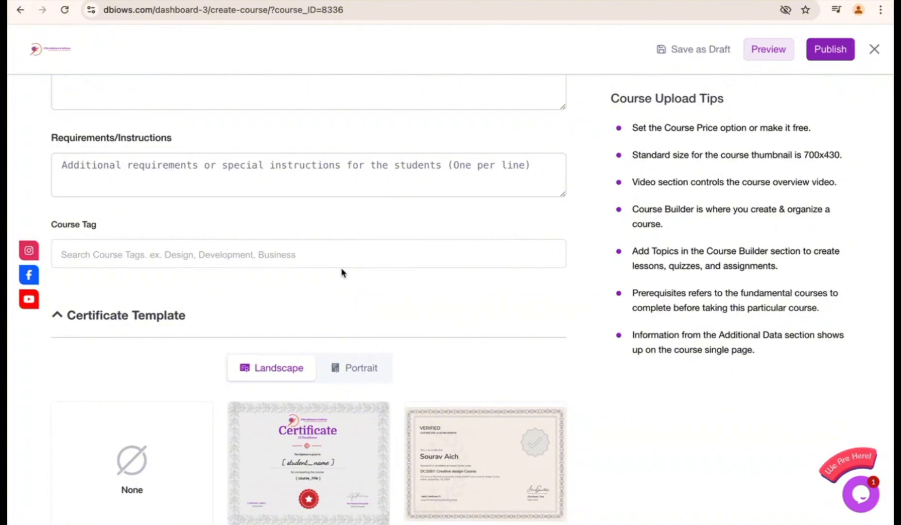
click(346, 245)
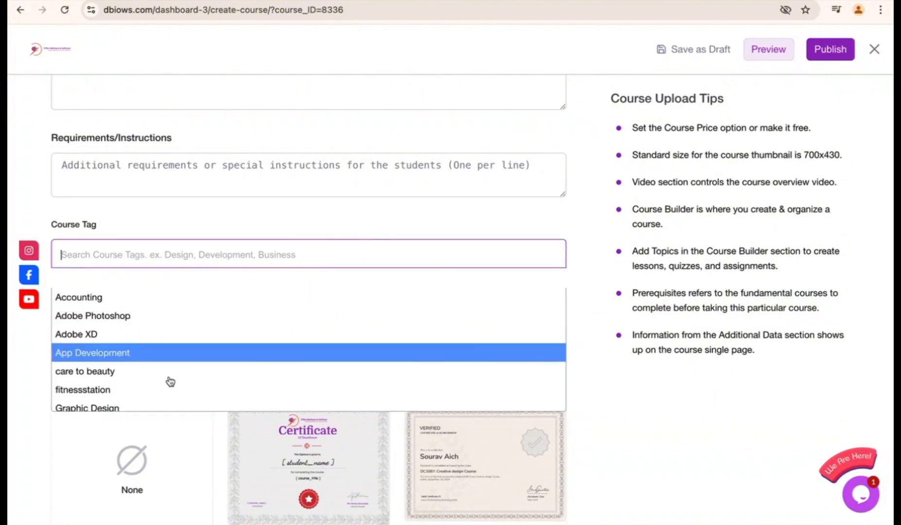
scroll(184, 399, down, 3)
scroll(188, 409, down, 2)
scroll(235, 307, up, 2)
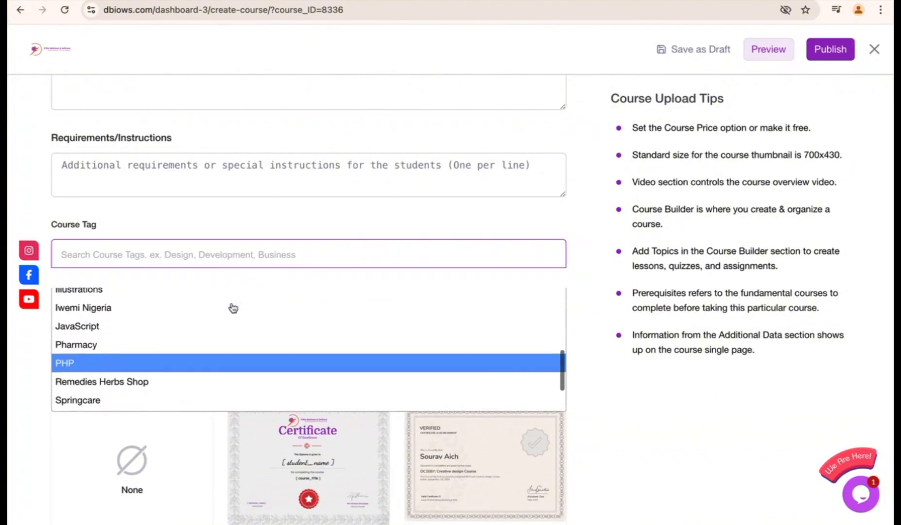
Preview the D'Bio Certificate of Excellence landscape template at full size, and publish the course
scroll(504, 411, down, 3)
scroll(505, 410, down, 2)
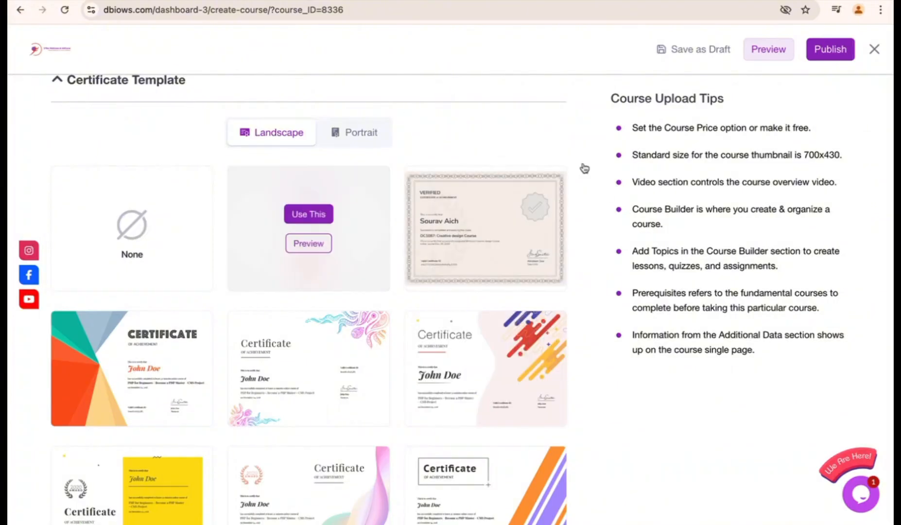
mouse_move(298, 271)
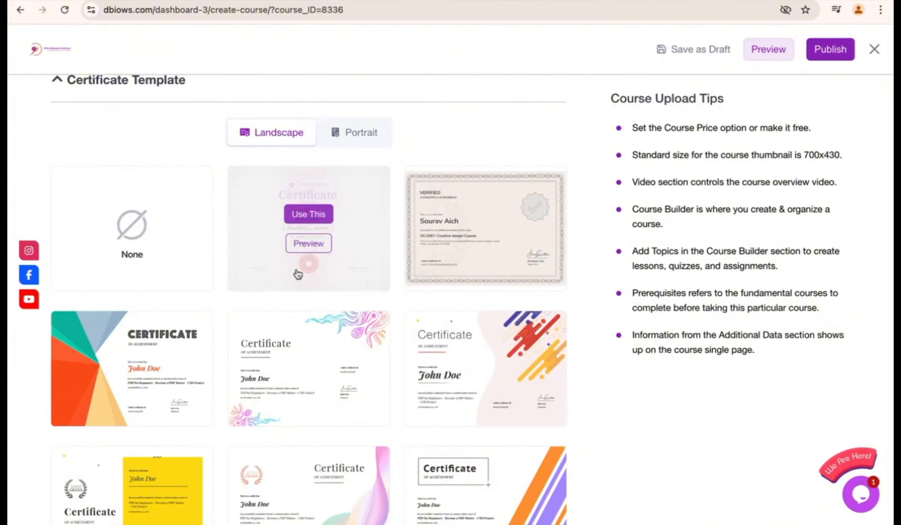
click(327, 238)
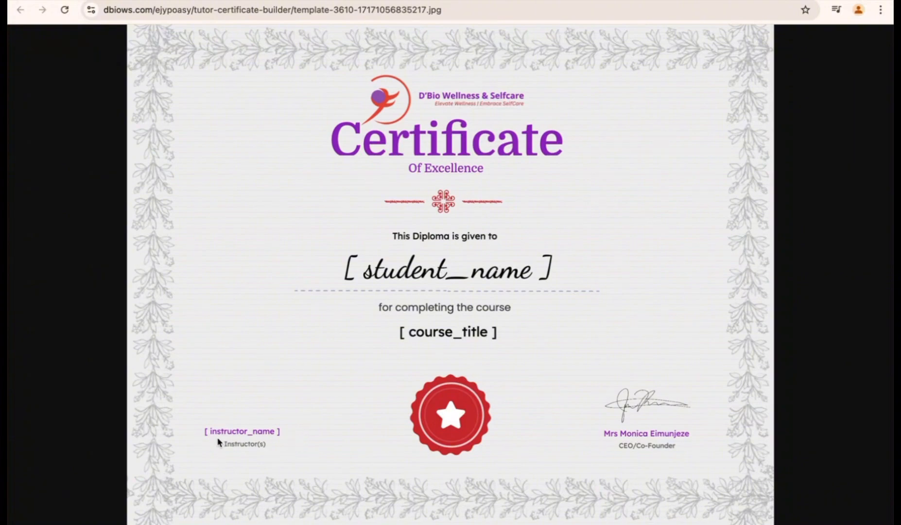
key(super+w)
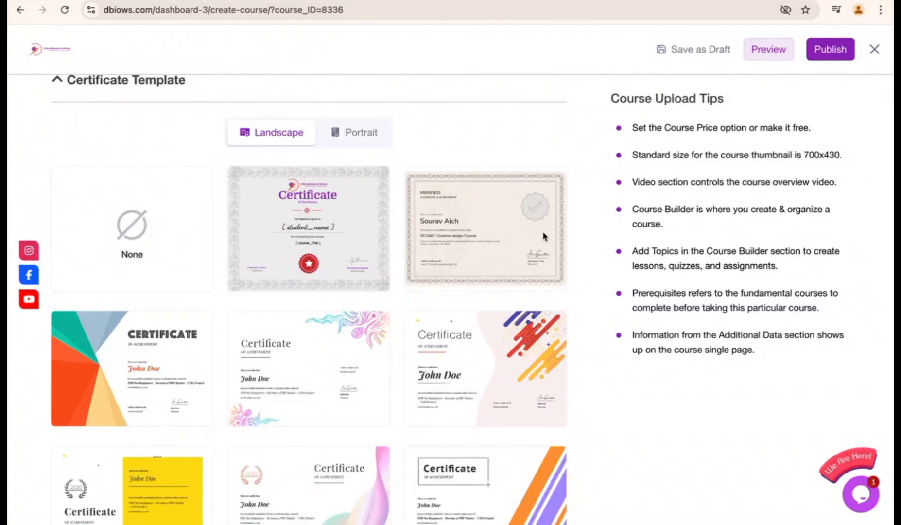
click(824, 54)
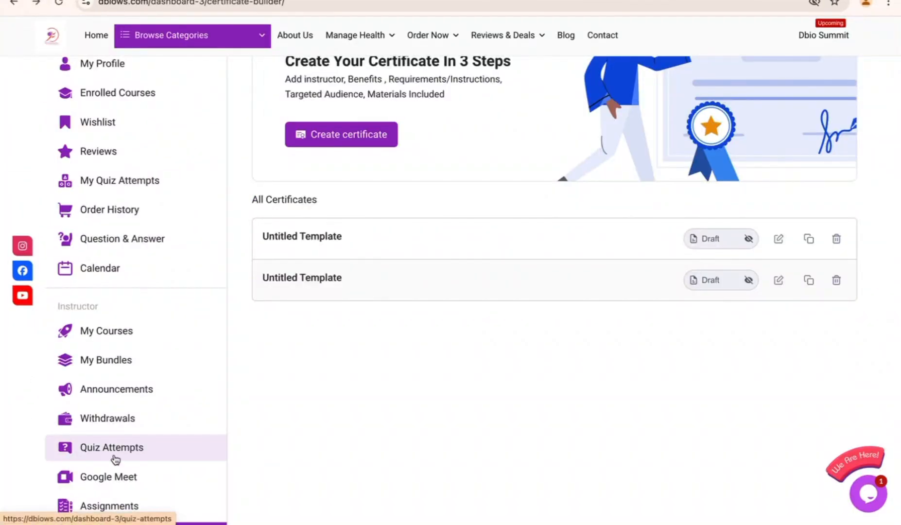
Switch to the vendor dashboard and open its Video Channel in a separate browser tab
scroll(115, 459, up, 1)
scroll(116, 459, up, 5)
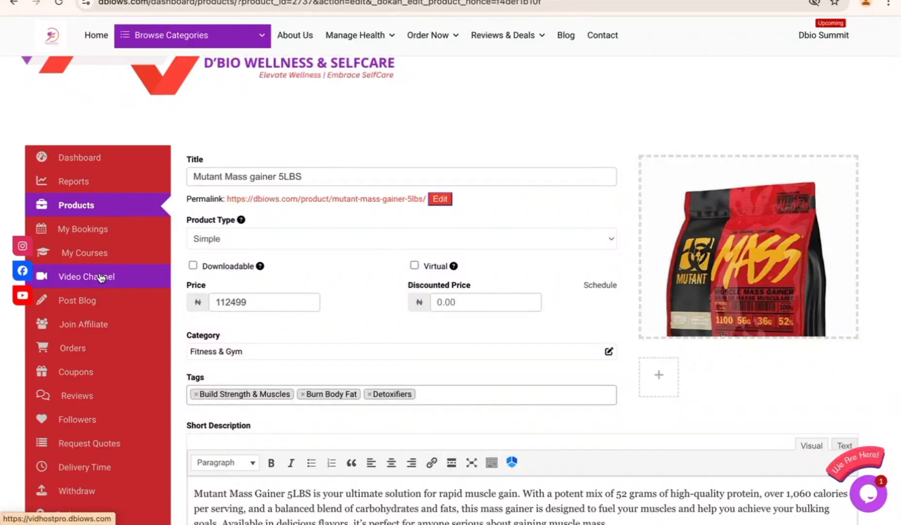
right_click(101, 277)
click(124, 282)
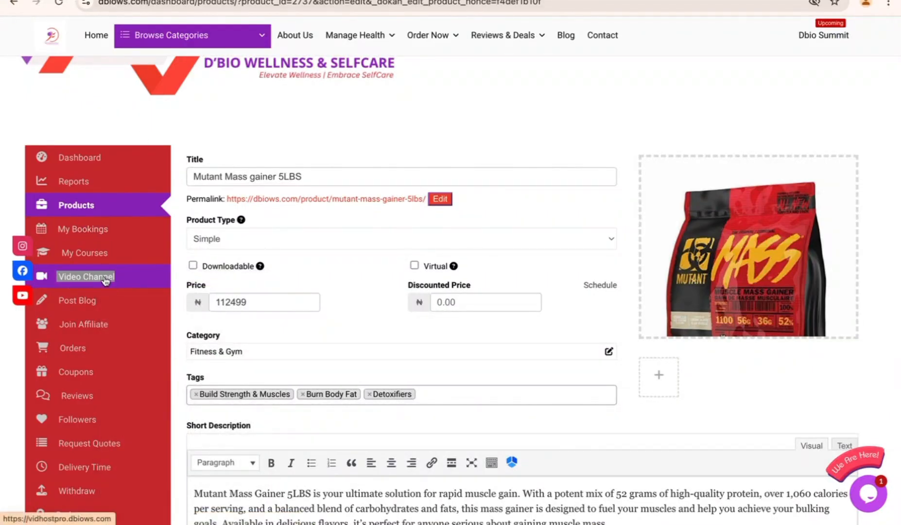
click(223, 0)
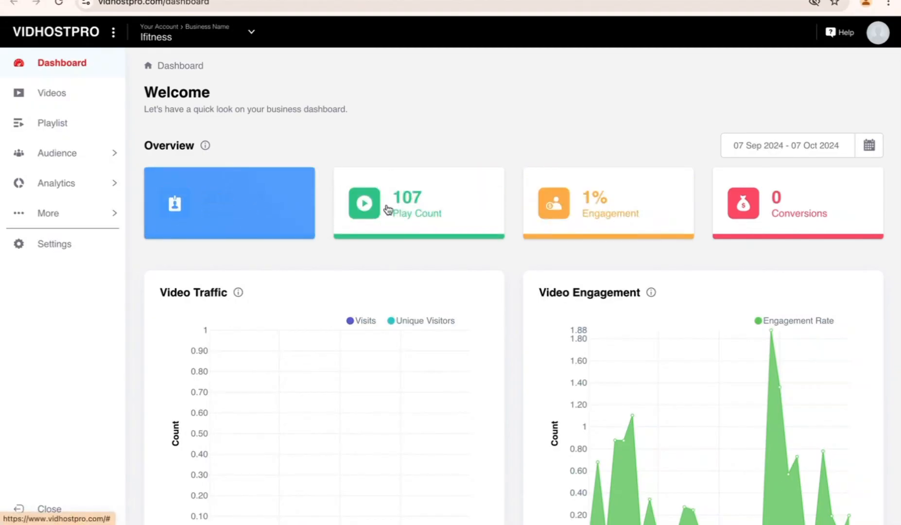
Examine the VidHostPro dashboard's traffic and engagement charts, popular videos and files, and quick links
scroll(791, 402, down, 2)
scroll(790, 402, down, 10)
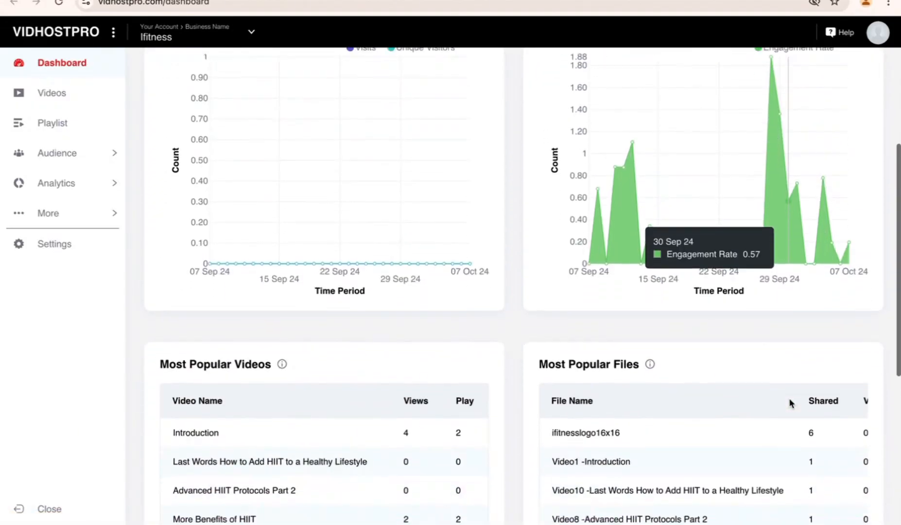
scroll(790, 402, up, 2)
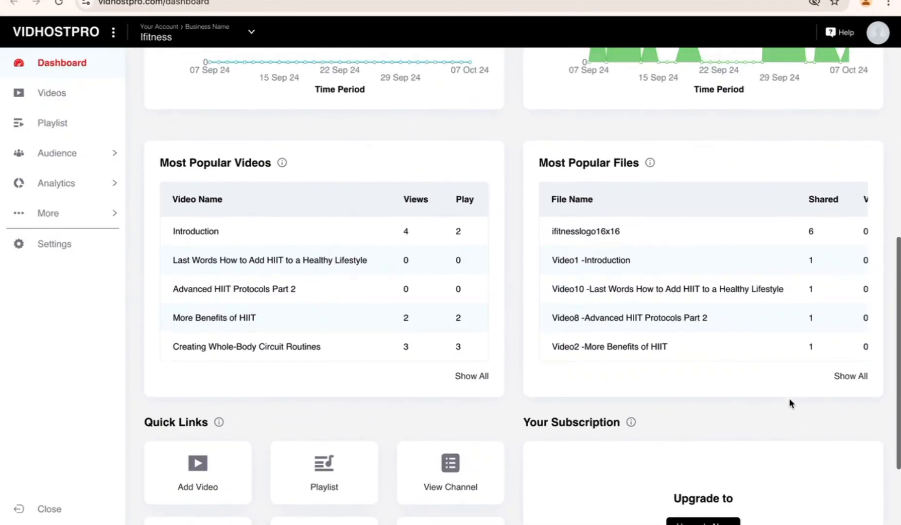
scroll(343, 247, up, 6)
scroll(343, 247, up, 4)
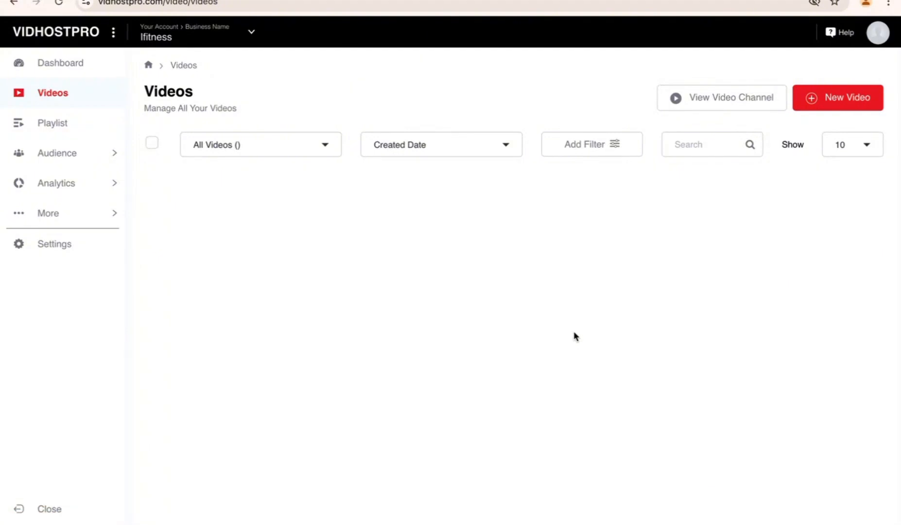
Review the list of uploaded videos and the View Video Channel option
scroll(458, 349, down, 10)
scroll(460, 350, up, 10)
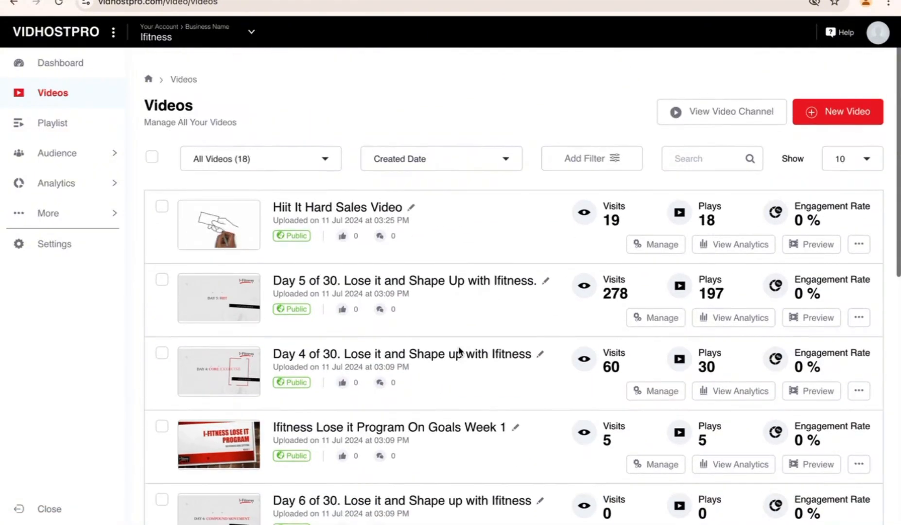
scroll(459, 349, down, 2)
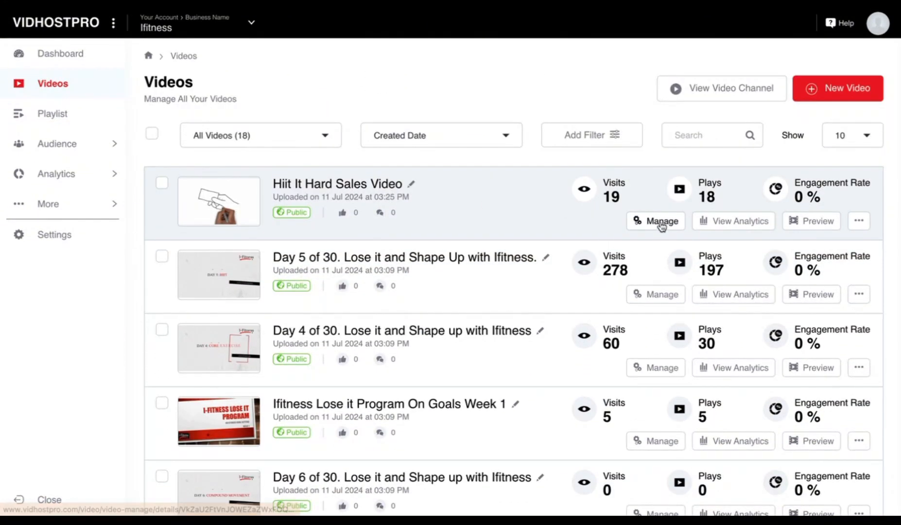
click(711, 88)
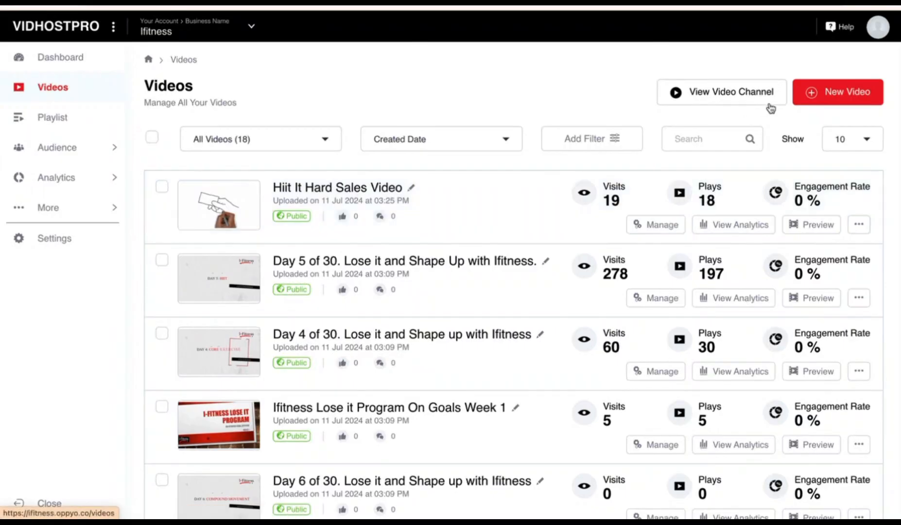
Open the management page of Hiit It Hard Sales Video and review its description, tag and category options
click(652, 226)
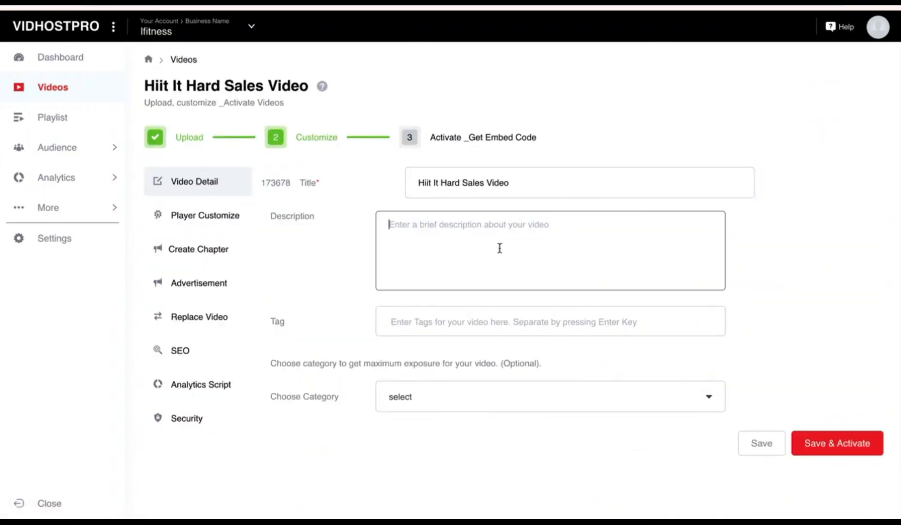
click(478, 315)
click(503, 398)
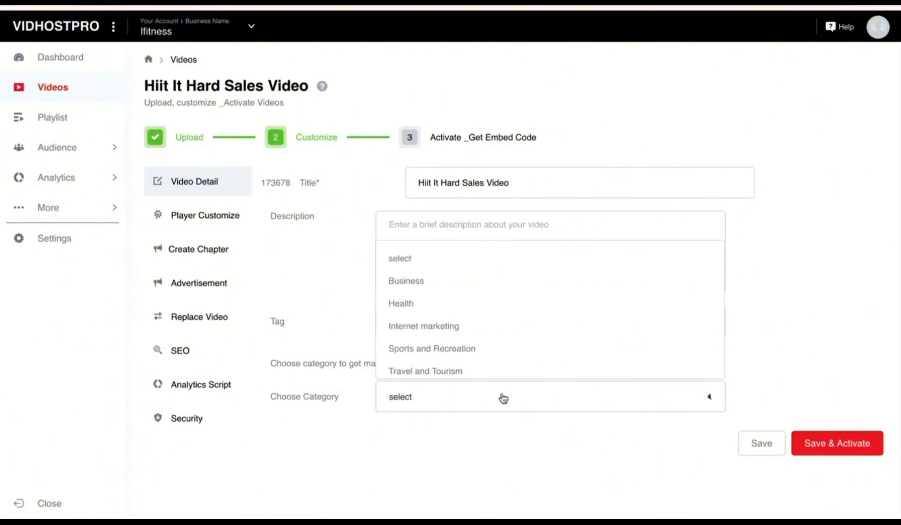
click(348, 275)
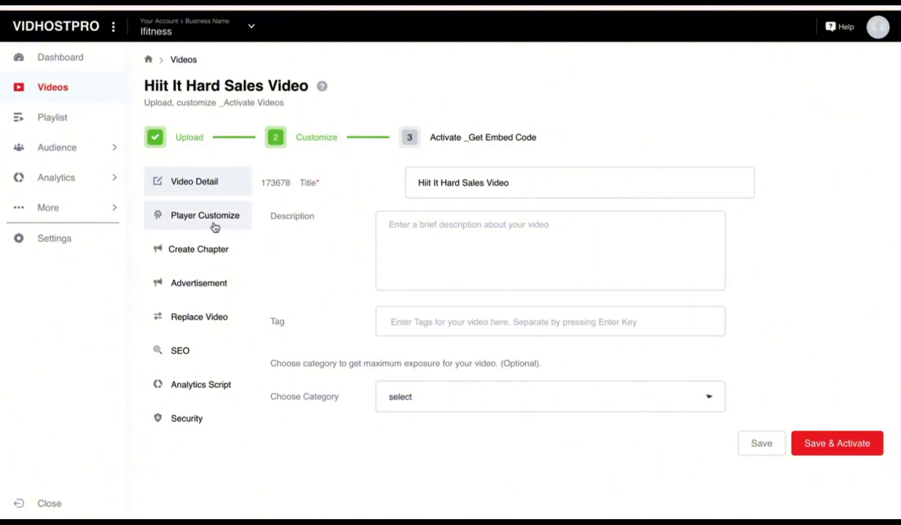
Apply the Mariana laptop frame to the video in the player customization, and save and activate it
click(208, 219)
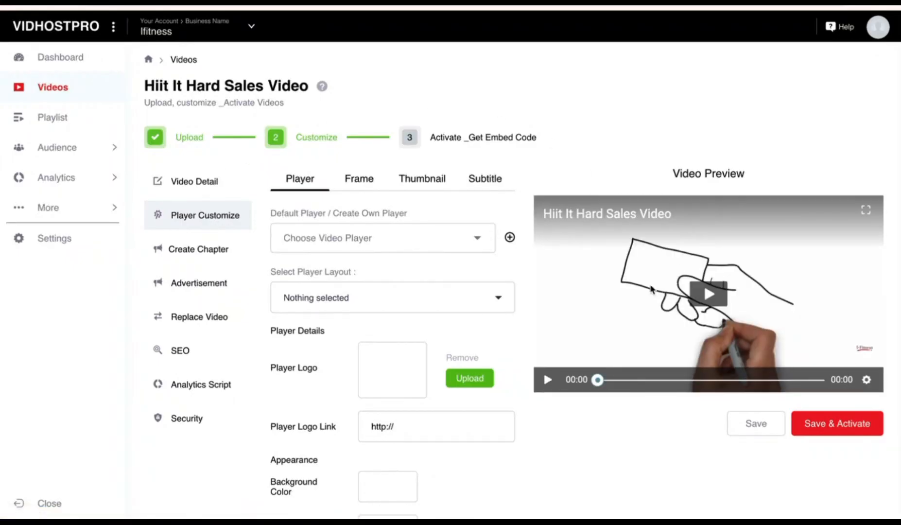
click(362, 185)
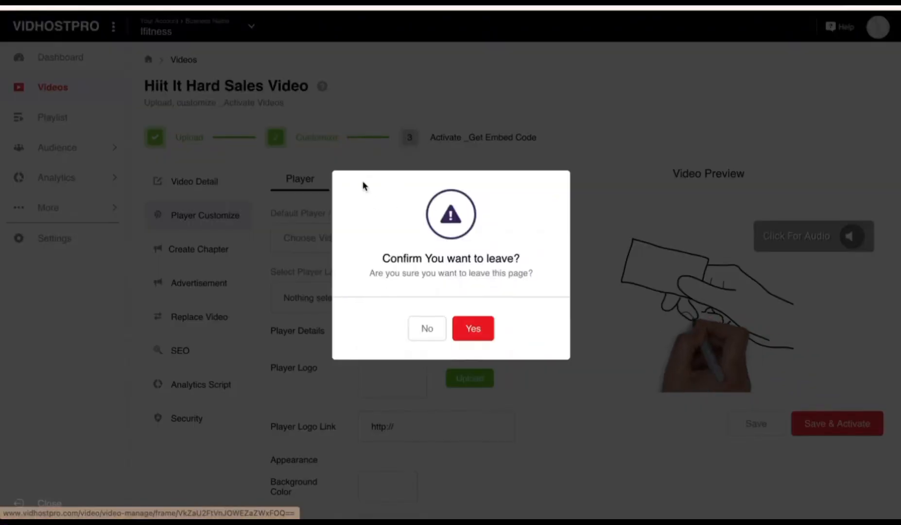
click(471, 326)
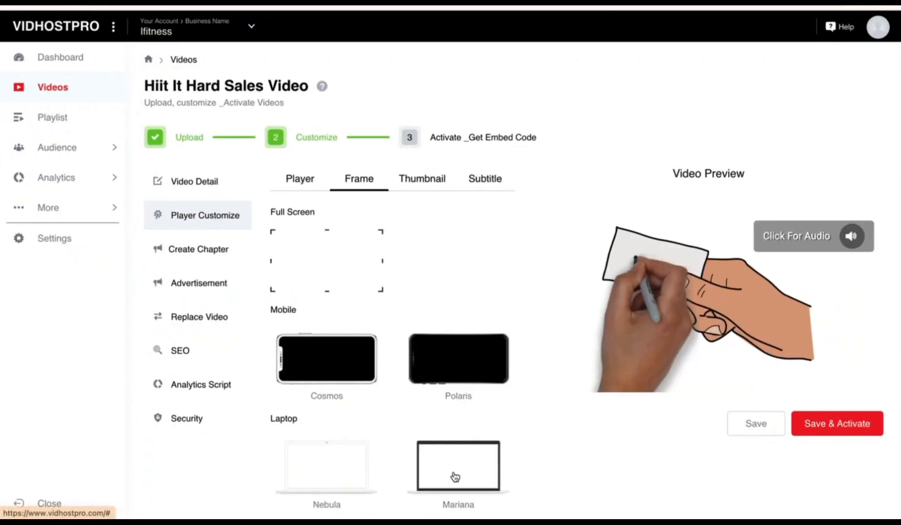
click(453, 475)
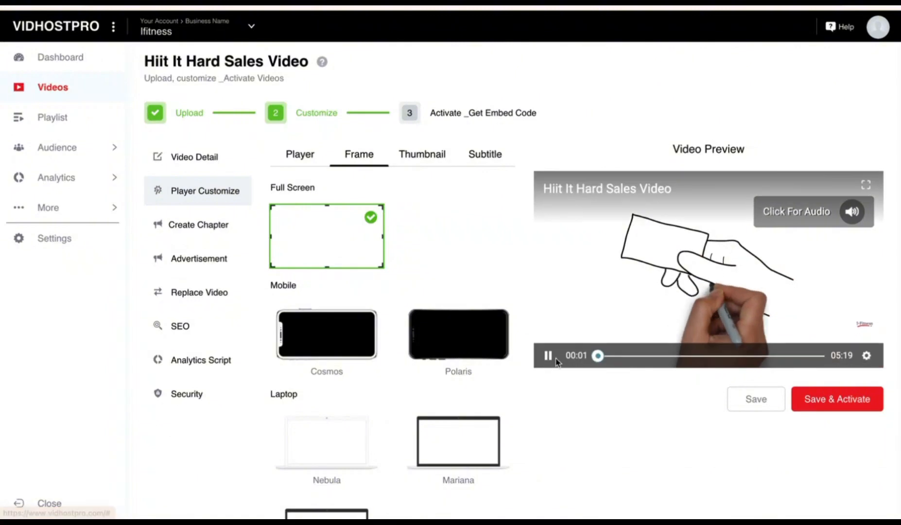
click(442, 459)
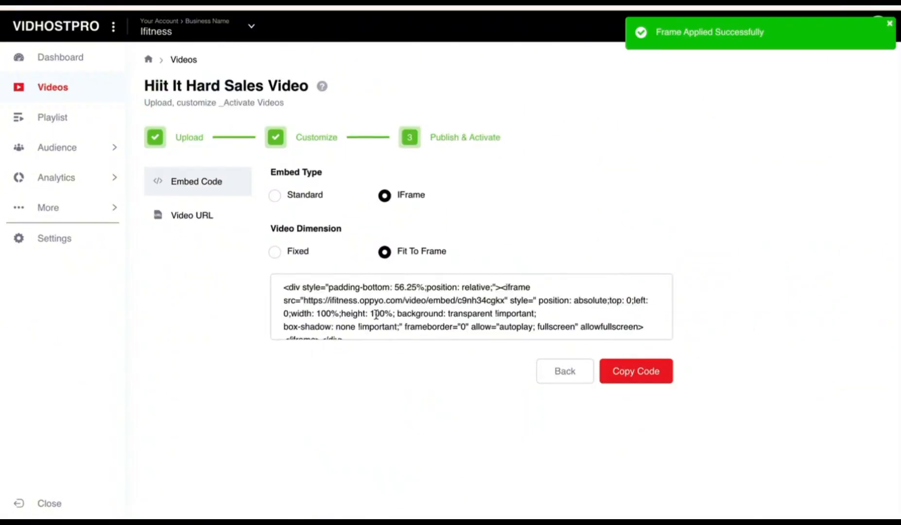
Examine the video's embed code options, its shareable URL and the social media sharing choices
click(349, 318)
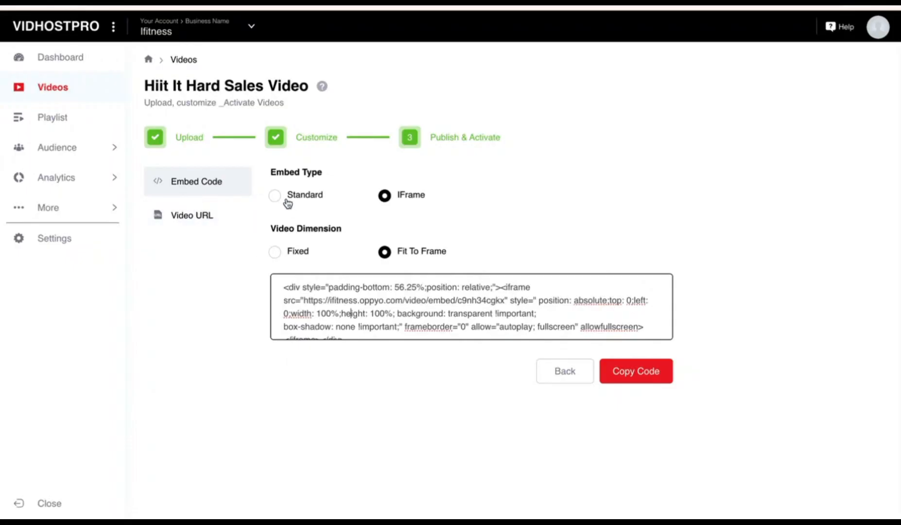
click(176, 216)
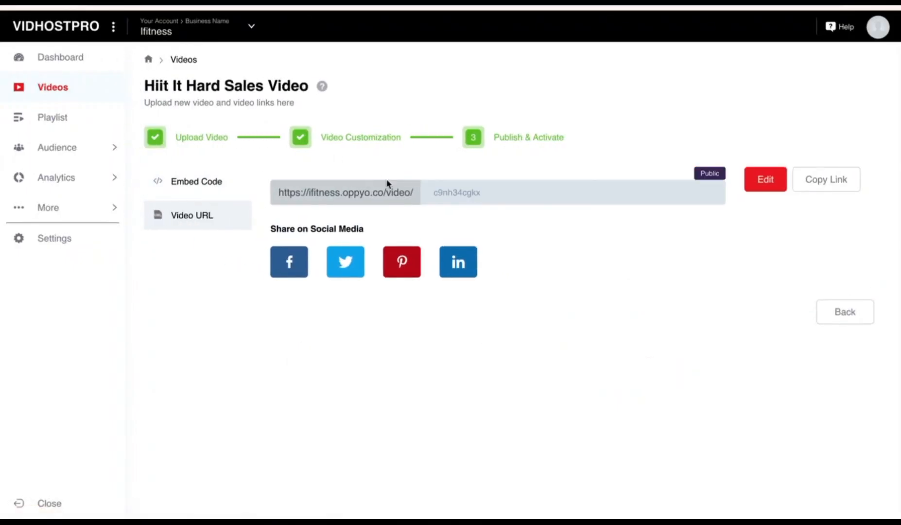
click(190, 186)
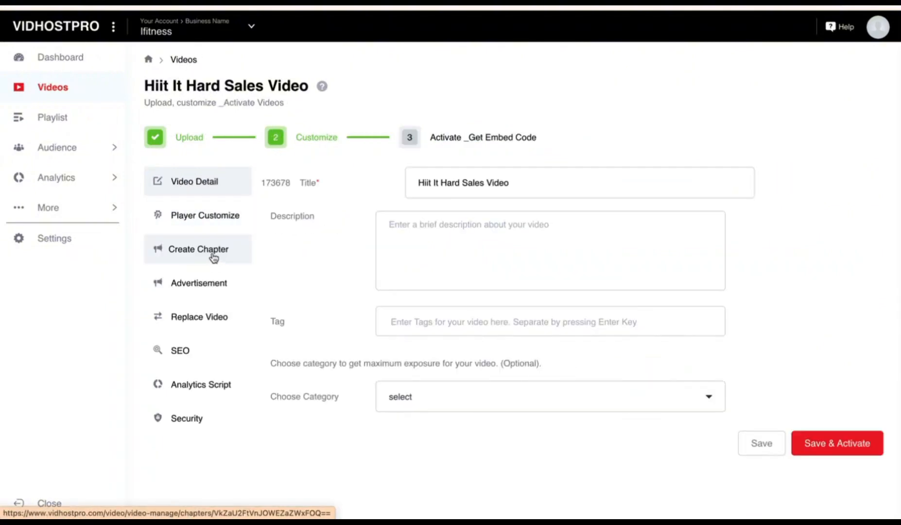
Try out chapter creation for the video with one blank chapter entry, and disable chapters again
click(216, 251)
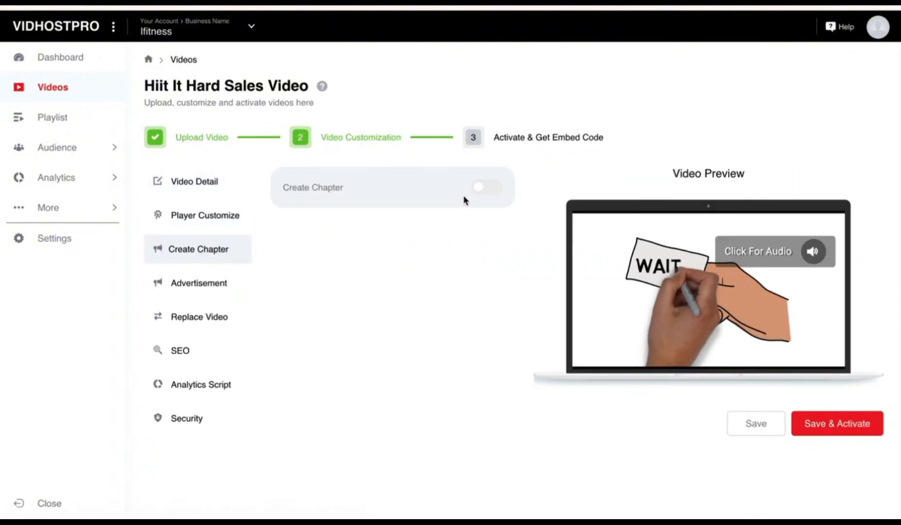
click(489, 189)
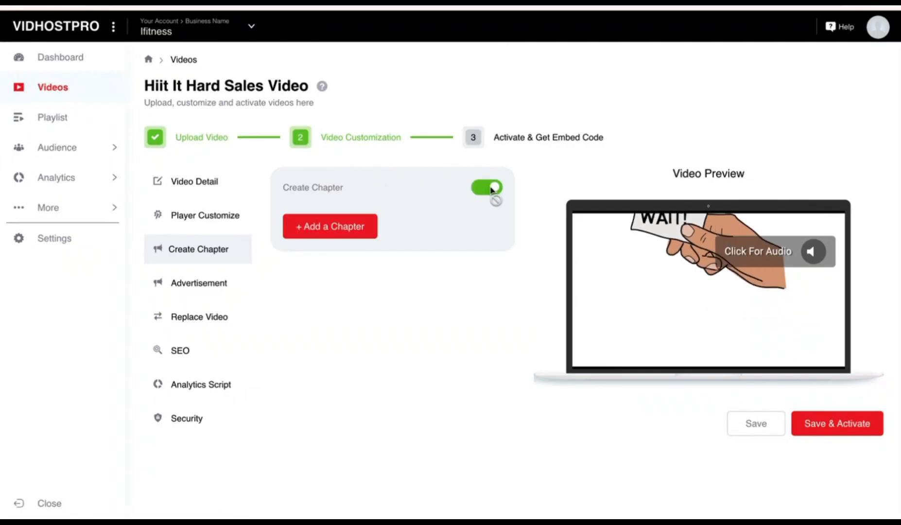
click(314, 231)
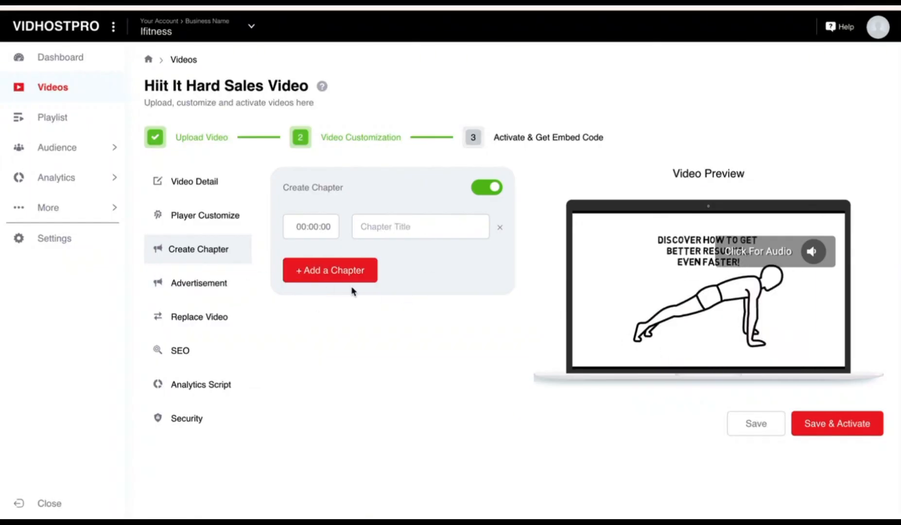
click(483, 189)
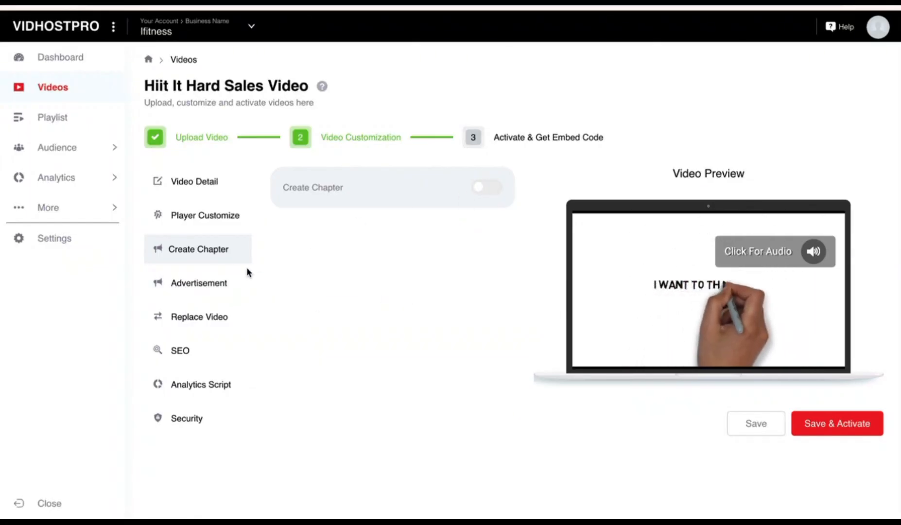
Review the video's advertisement start time and type options, and its player layout and logo settings
click(248, 273)
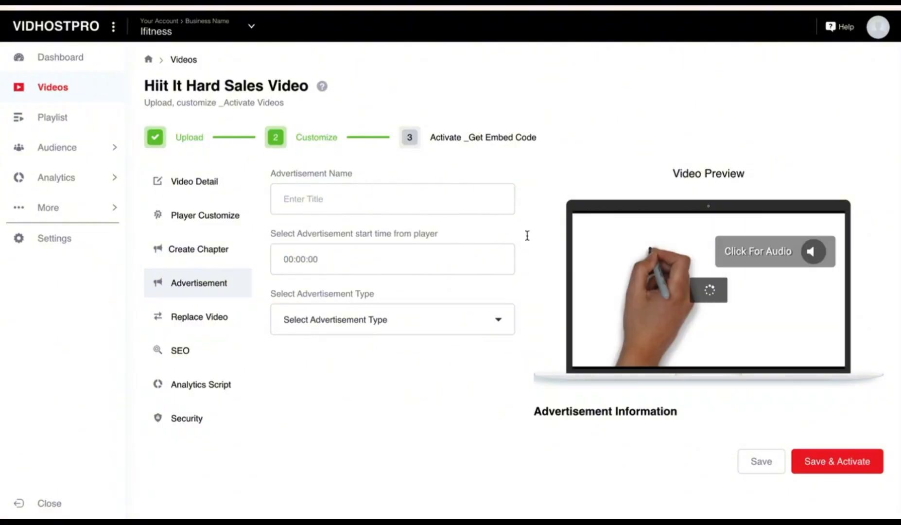
scroll(628, 409, down, 1)
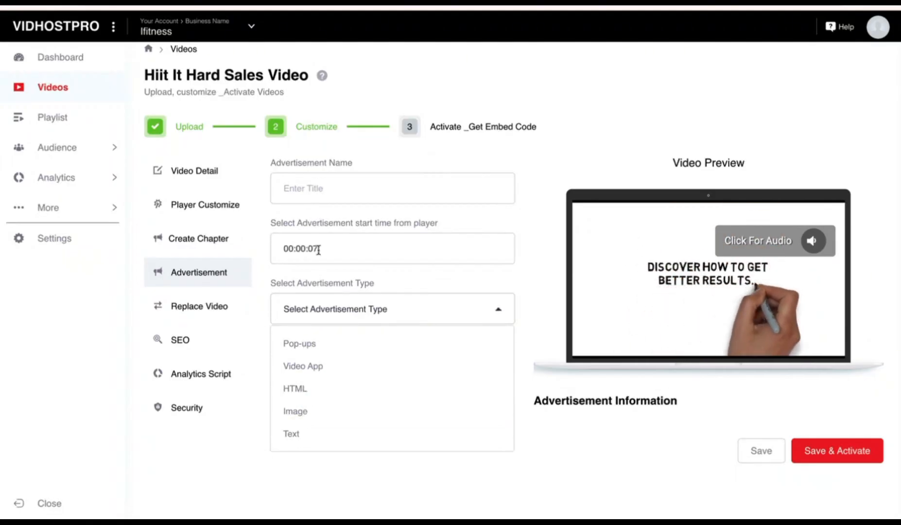
click(205, 206)
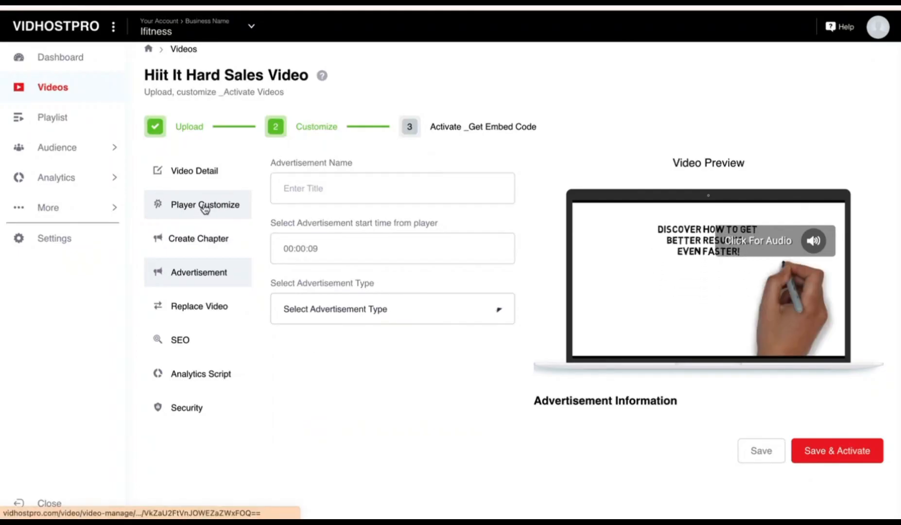
scroll(404, 346, down, 2)
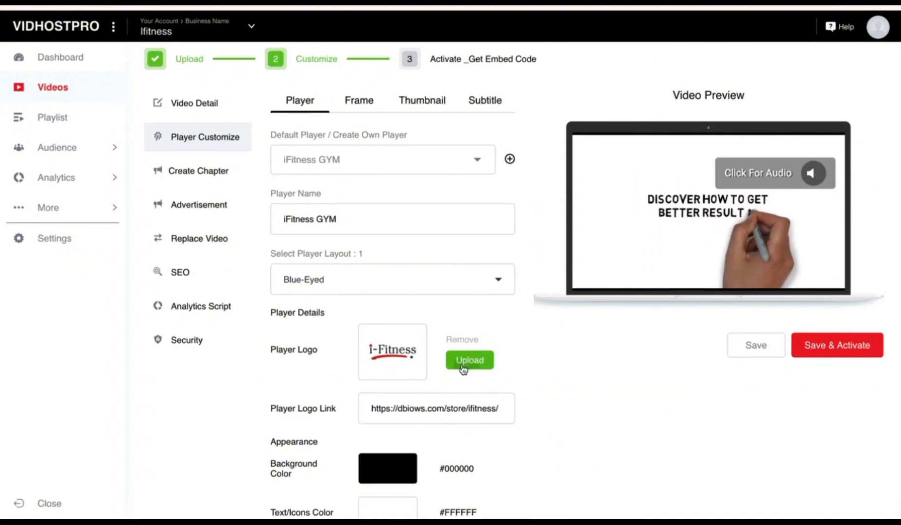
Look through the video's replacement, SEO, analytics script and security settings
click(215, 243)
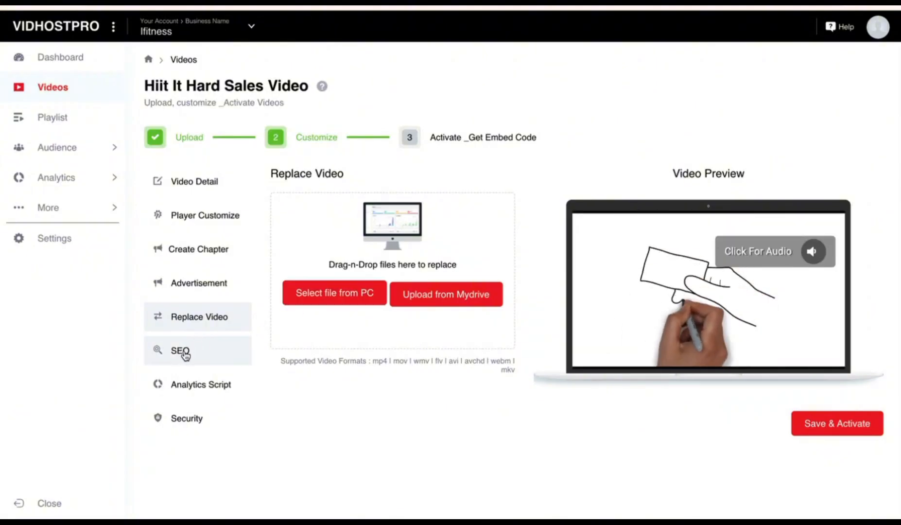
click(185, 353)
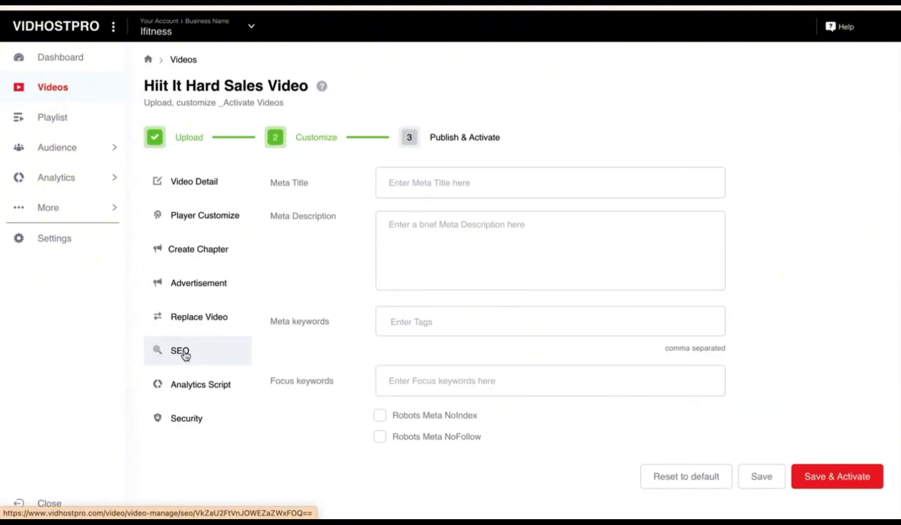
click(472, 187)
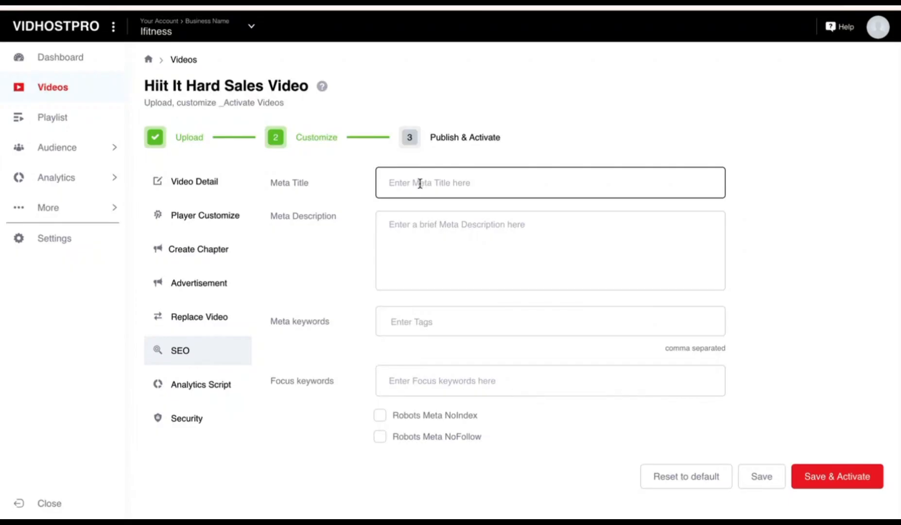
scroll(474, 326, down, 1)
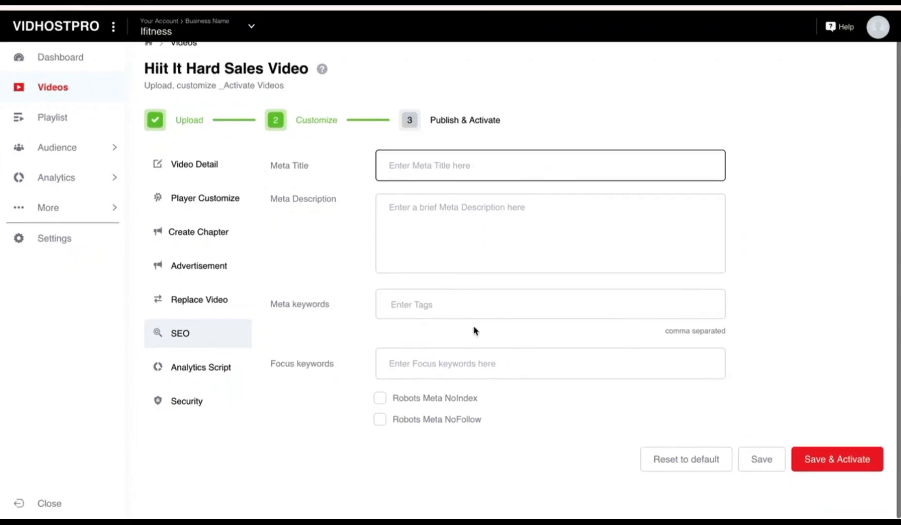
click(483, 380)
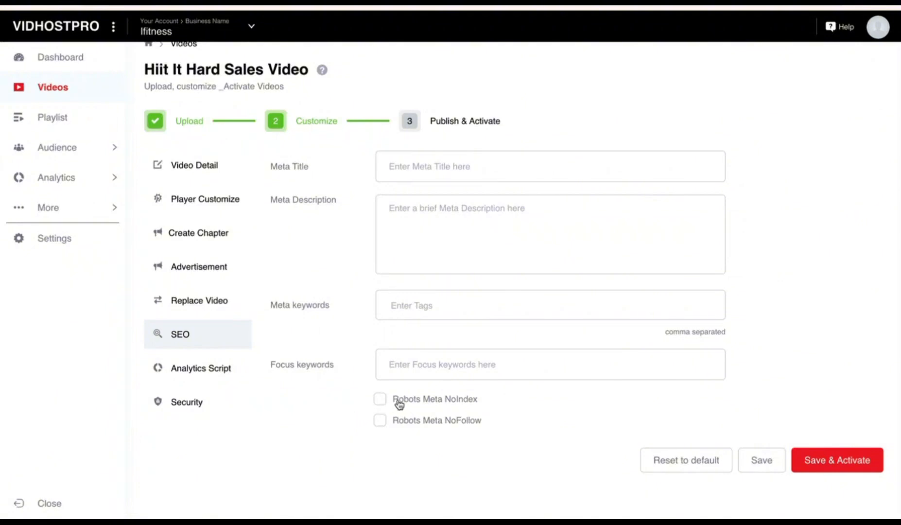
click(208, 382)
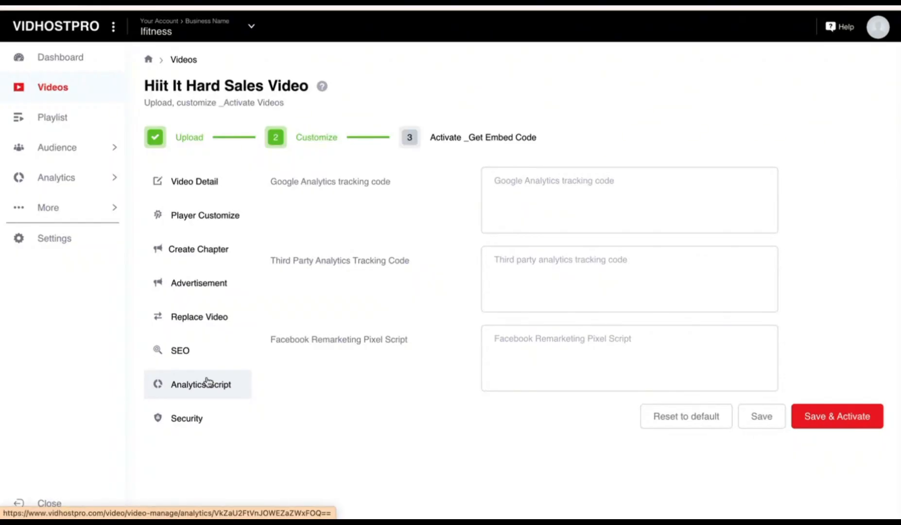
click(198, 425)
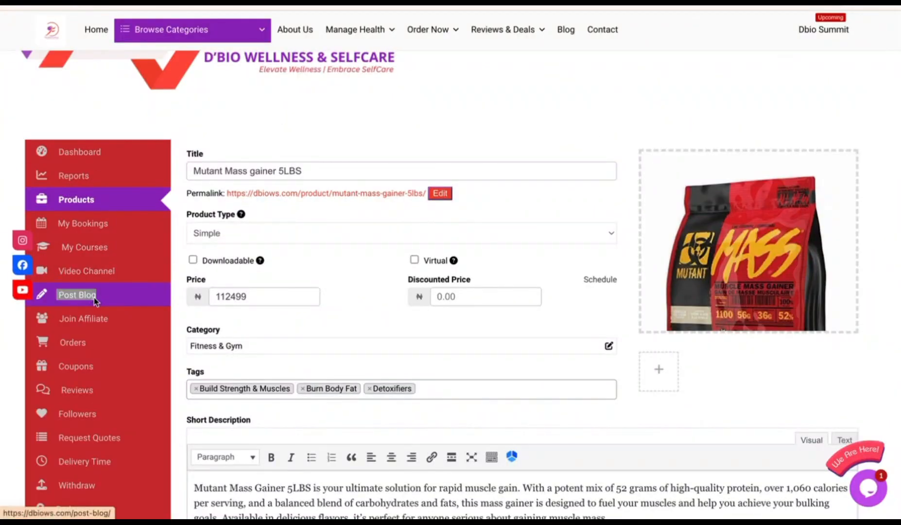
Open the vendor dashboard's Post Blog page in a new tab and look over the blog submission form
right_click(96, 302)
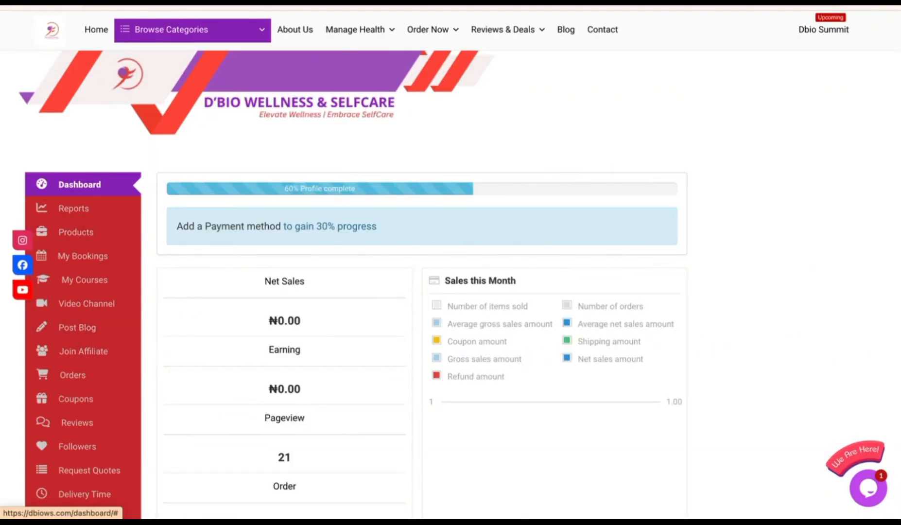
key(ctrl+Tab)
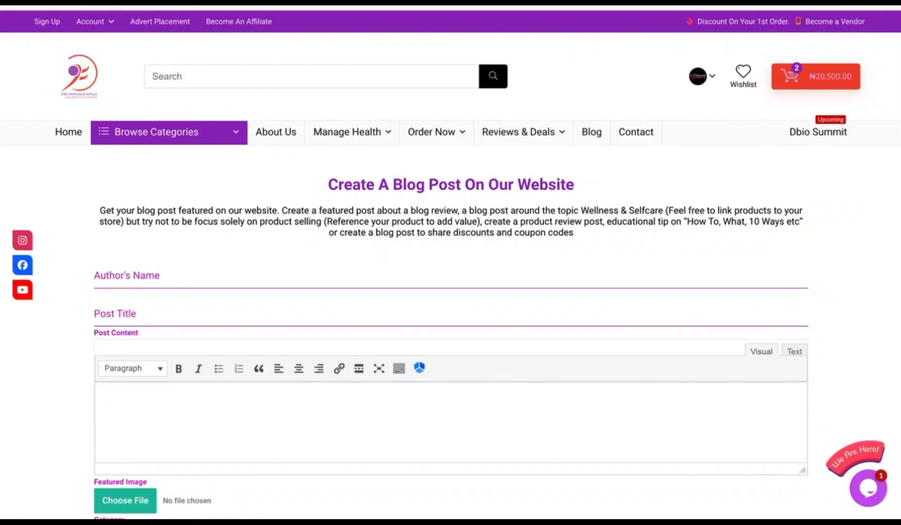
scroll(321, 276, down, 3)
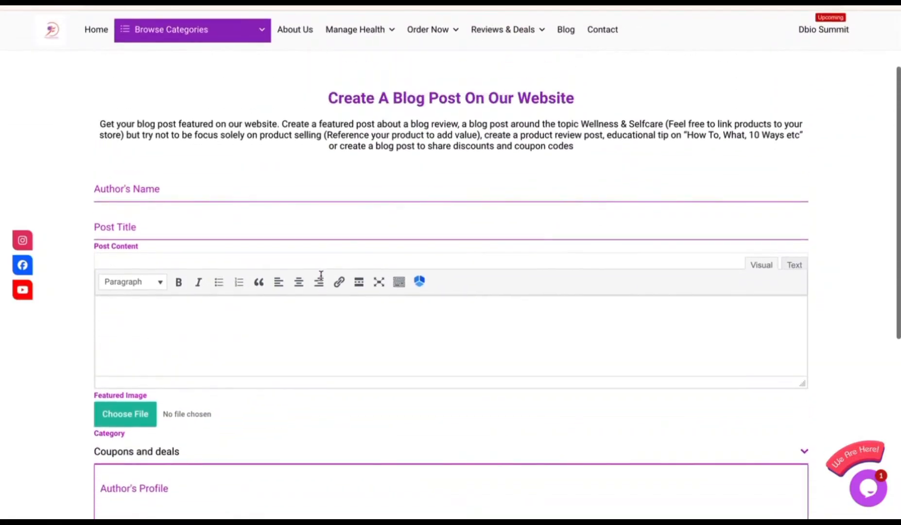
scroll(203, 202, down, 5)
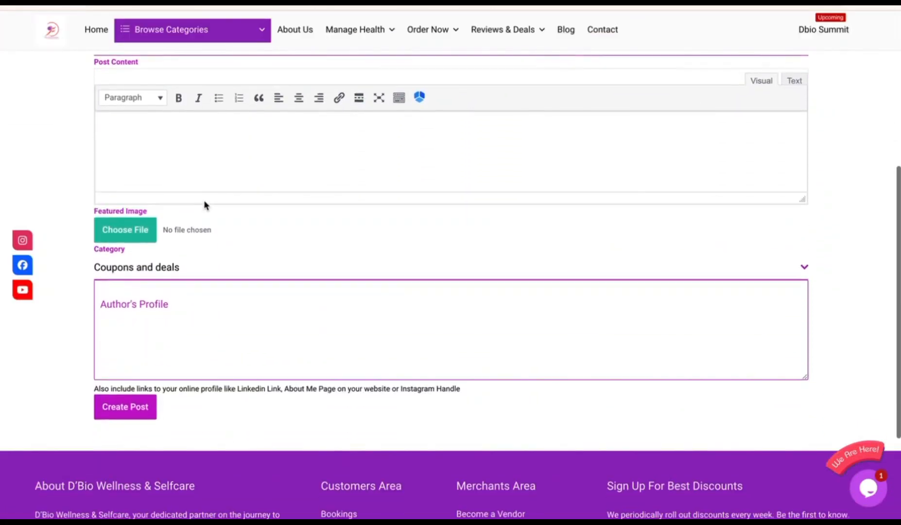
scroll(204, 202, up, 2)
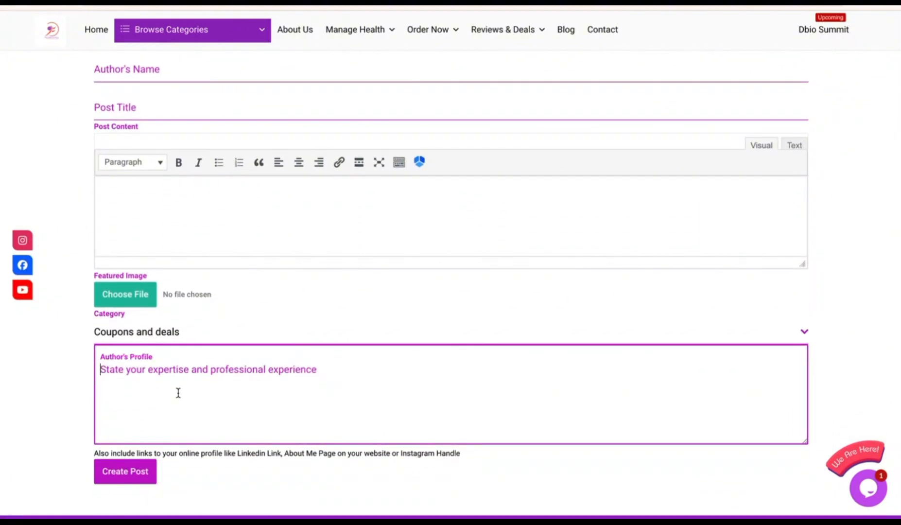
scroll(217, 360, up, 1)
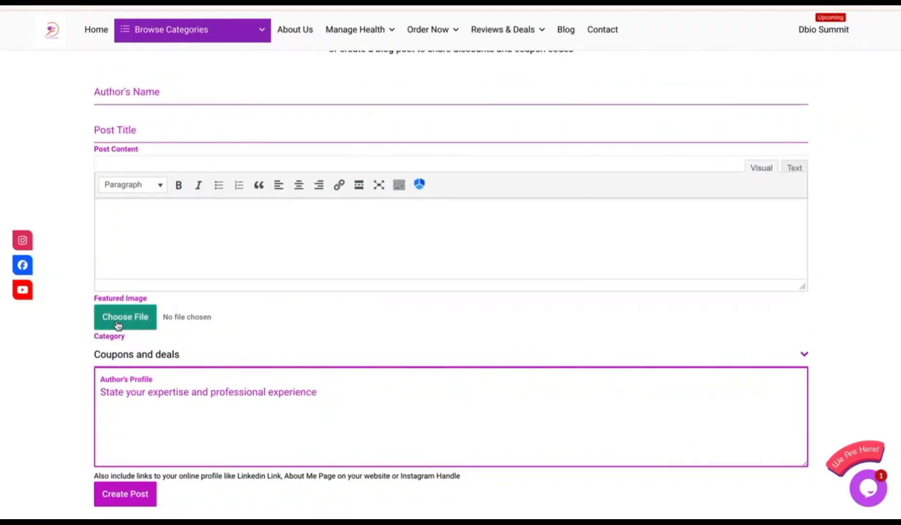
Examine the blog form's post content, author's name and author's profile fields without filling them in
click(214, 227)
scroll(219, 230, down, 1)
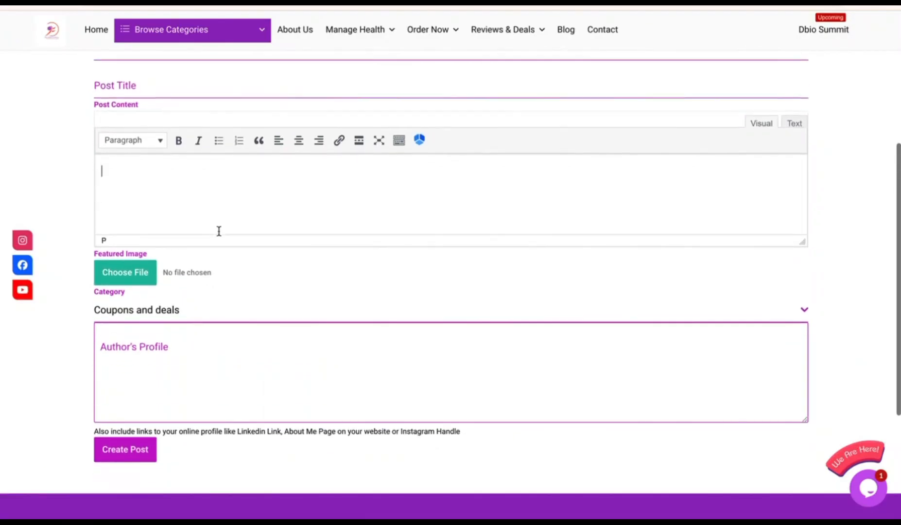
scroll(219, 231, up, 2)
click(260, 142)
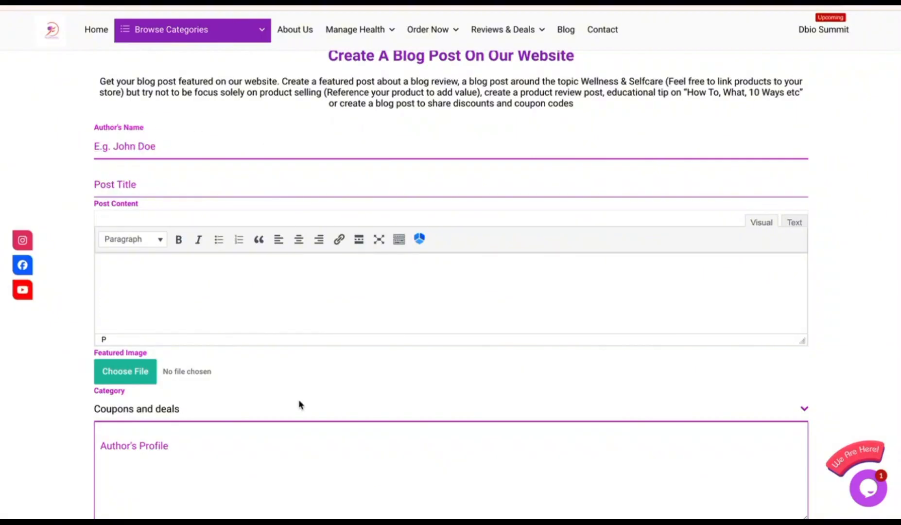
scroll(300, 404, down, 2)
click(170, 348)
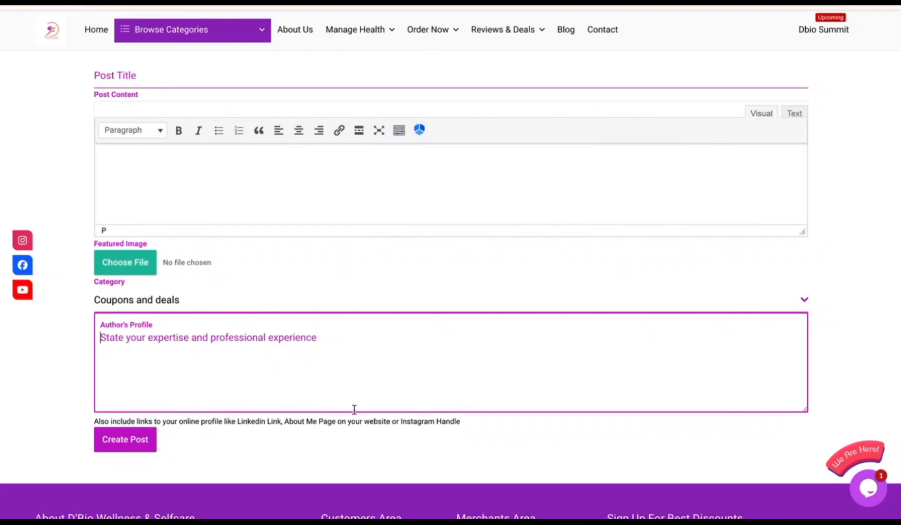
Examine the blog form's post title field and list the available post categories
scroll(354, 409, up, 3)
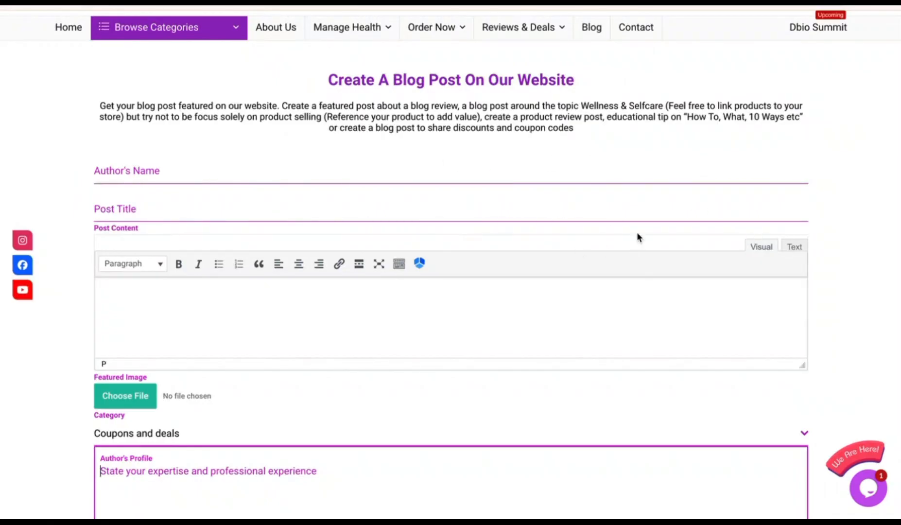
scroll(627, 314, down, 5)
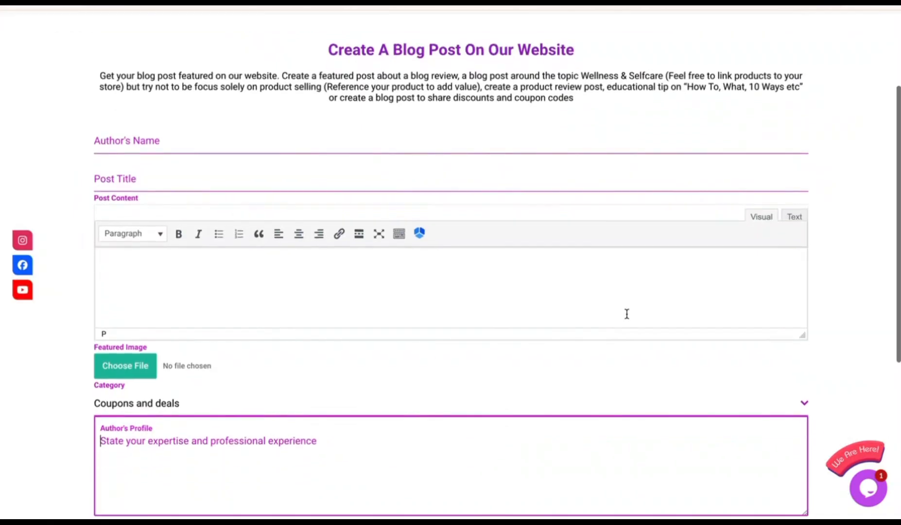
scroll(627, 314, up, 3)
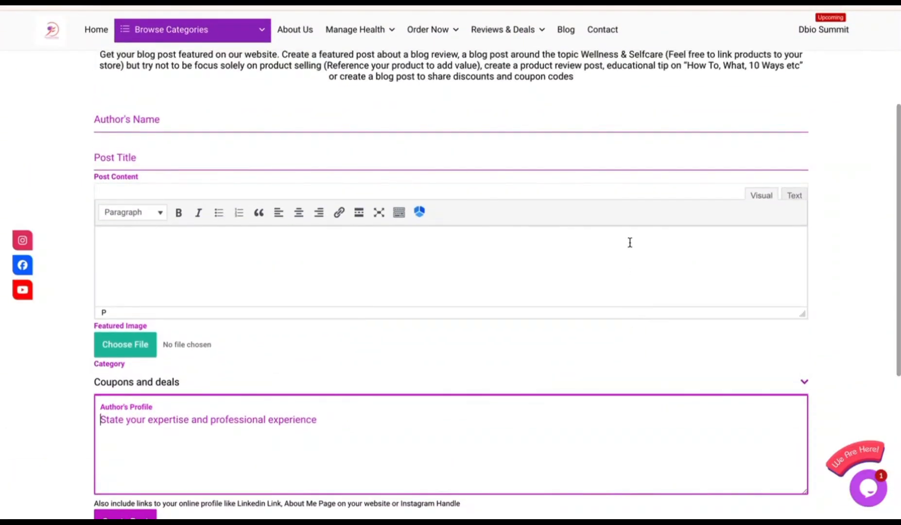
click(626, 156)
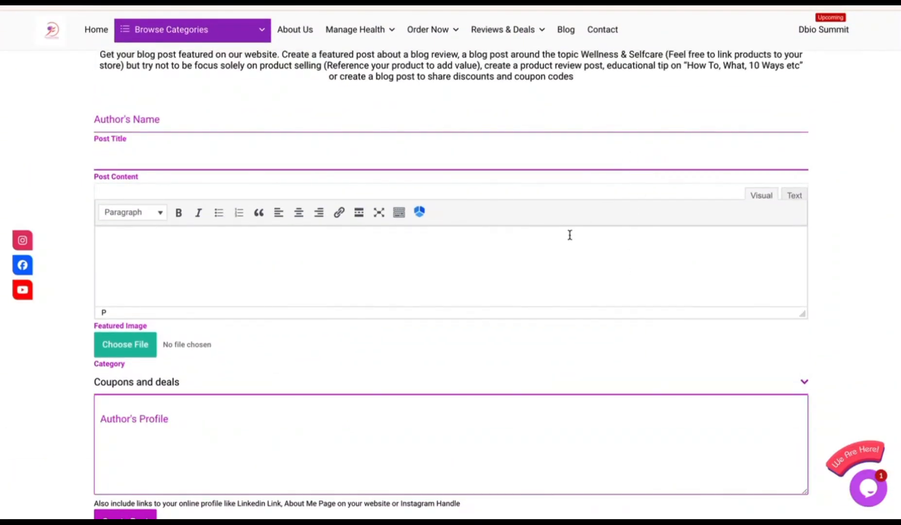
scroll(521, 280, down, 3)
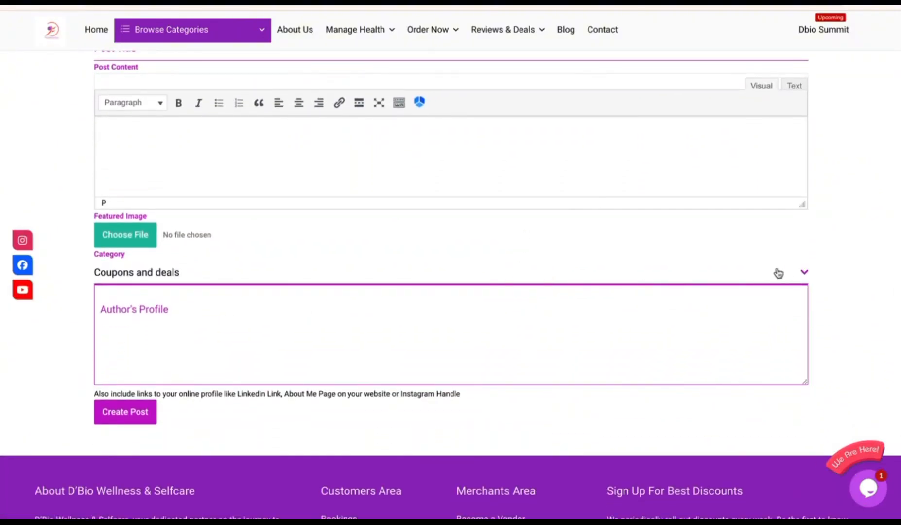
click(806, 275)
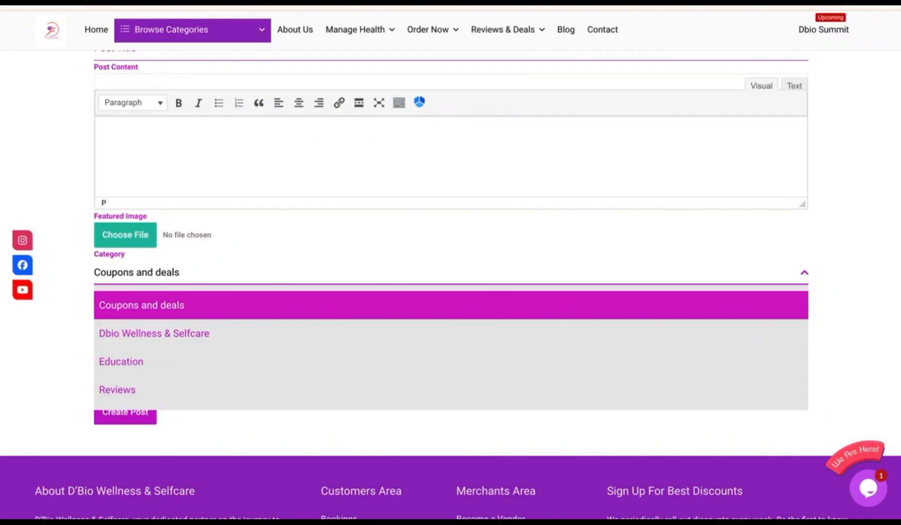
Switch to the course page's tab and open the 2-in-1 Commercial Leg Press with Hack Squat review in a new tab
click(515, 2)
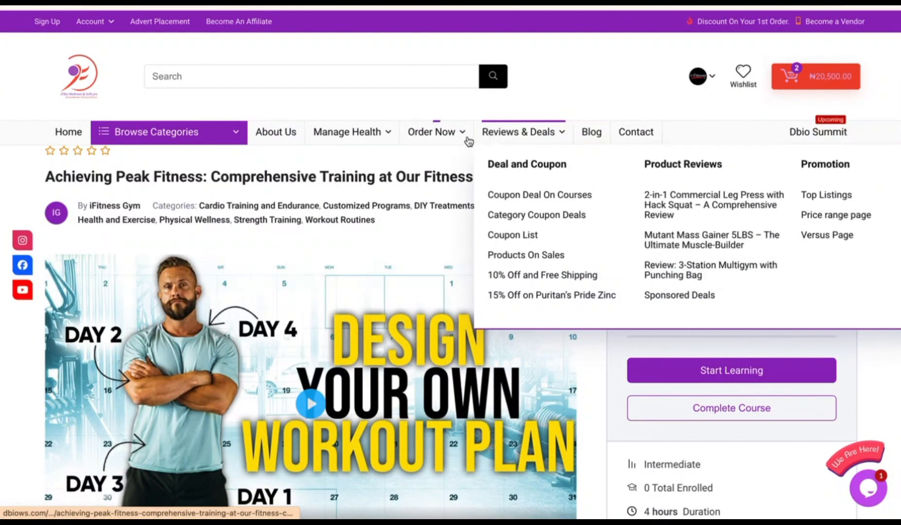
mouse_move(534, 140)
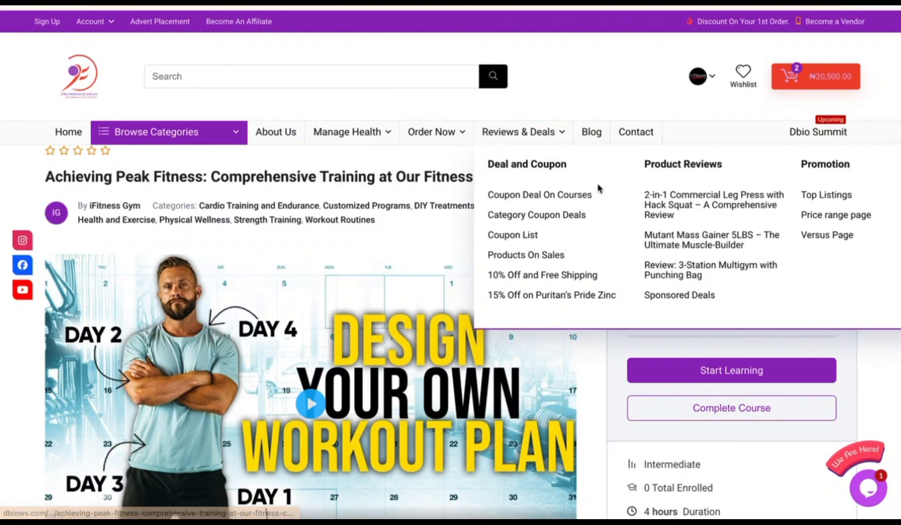
right_click(713, 210)
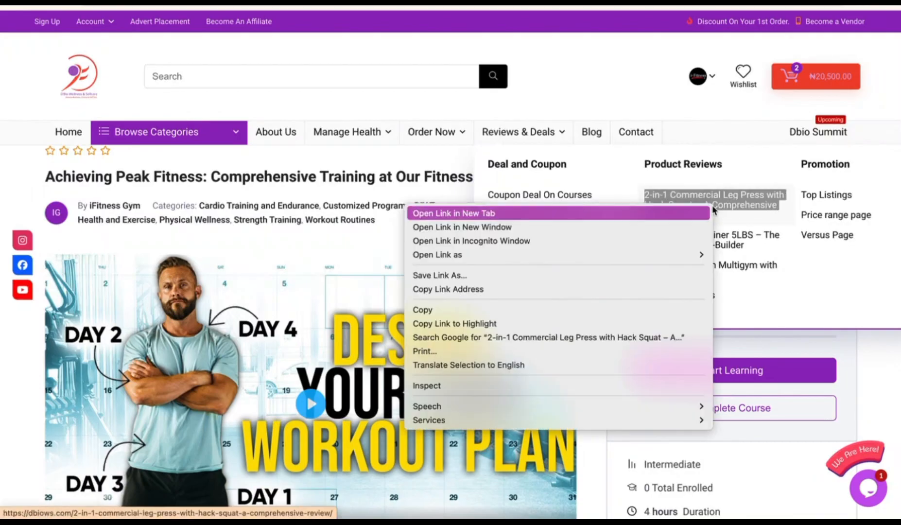
click(702, 213)
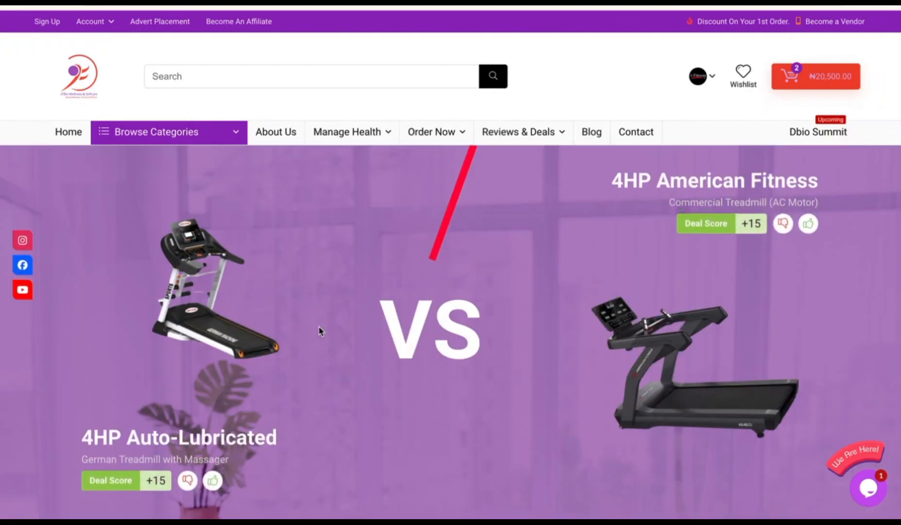
Examine the 4HP Auto-Lubricated versus 4HP American Fitness treadmill comparison, including its feature table and detailed reviews
scroll(406, 423, down, 6)
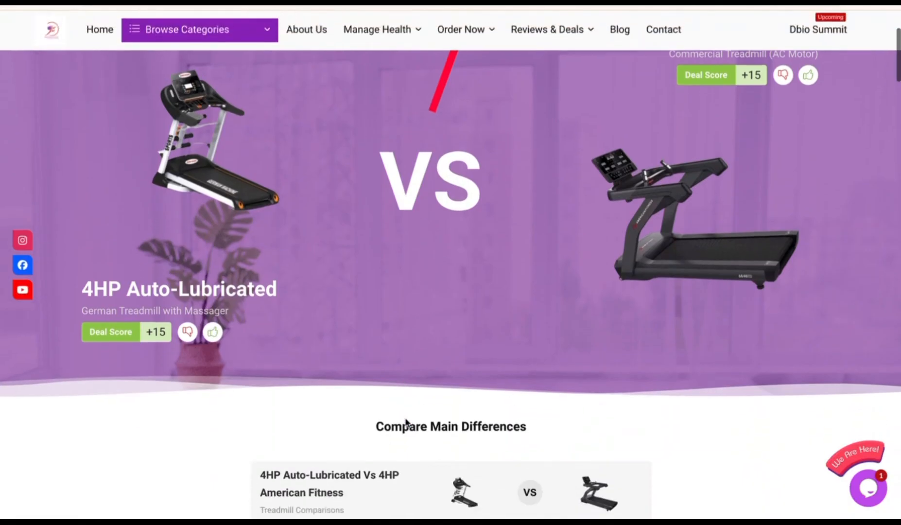
scroll(407, 422, down, 10)
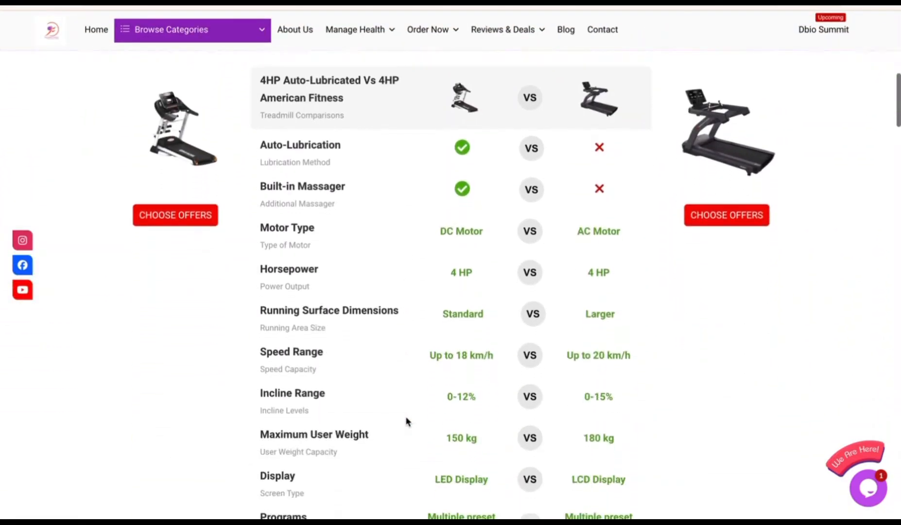
scroll(407, 422, down, 15)
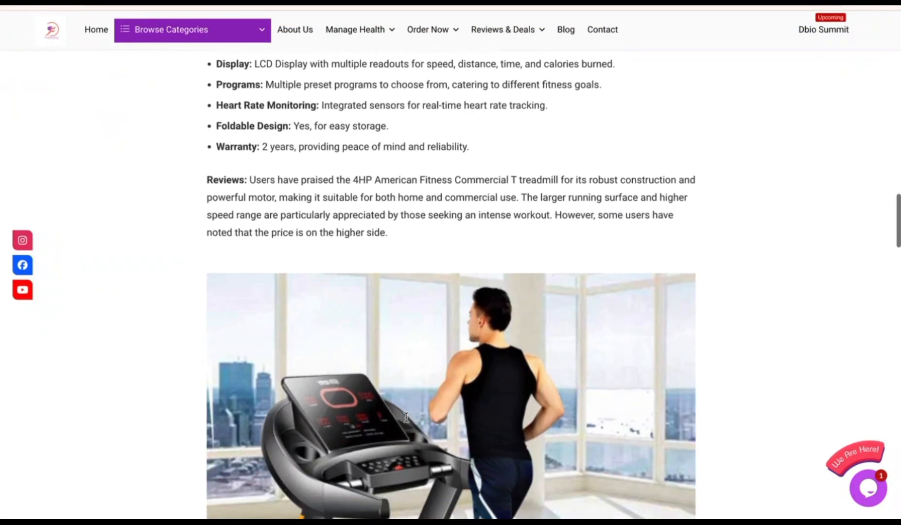
scroll(406, 421, down, 15)
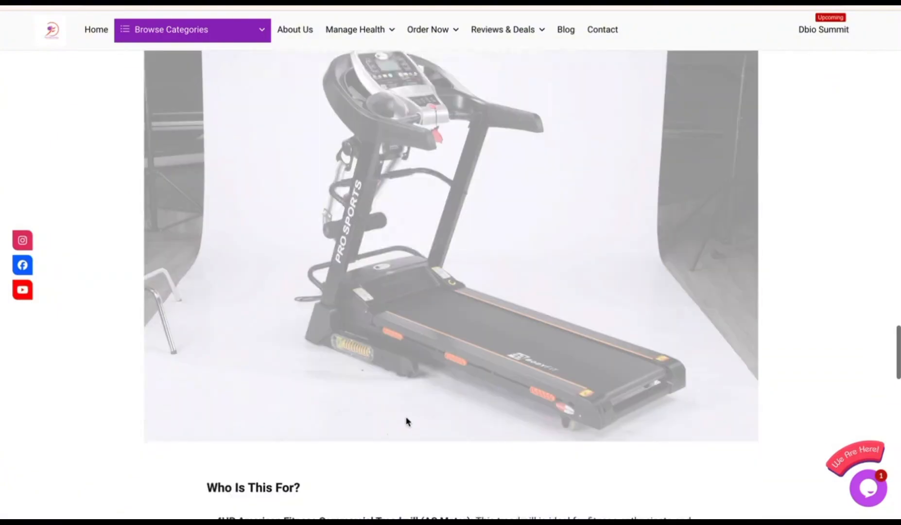
scroll(406, 417, up, 20)
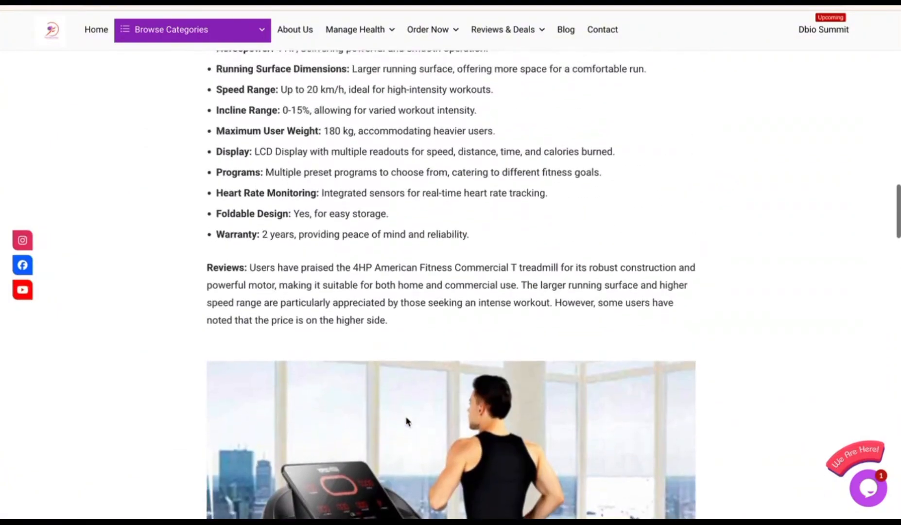
Examine the rest of the treadmill comparison down to the closing lists of each model's advantages
scroll(406, 418, down, 20)
scroll(407, 417, down, 12)
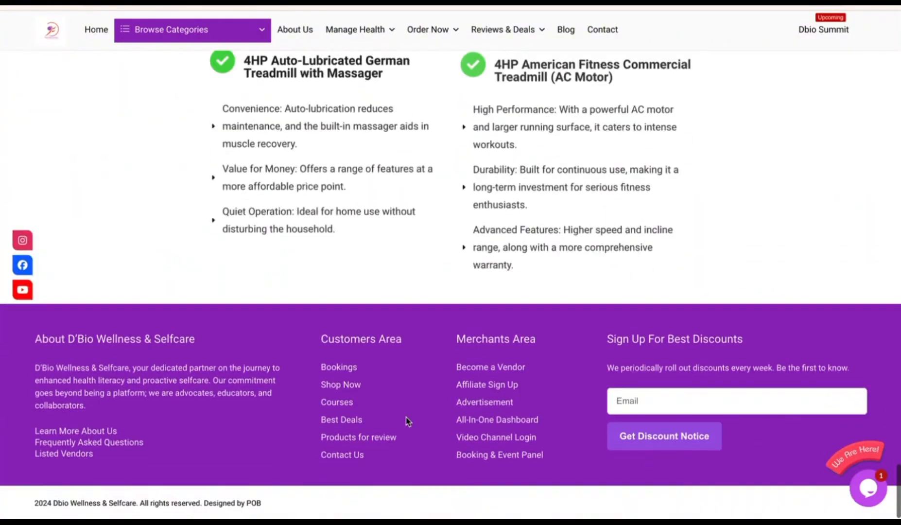
scroll(406, 420, up, 20)
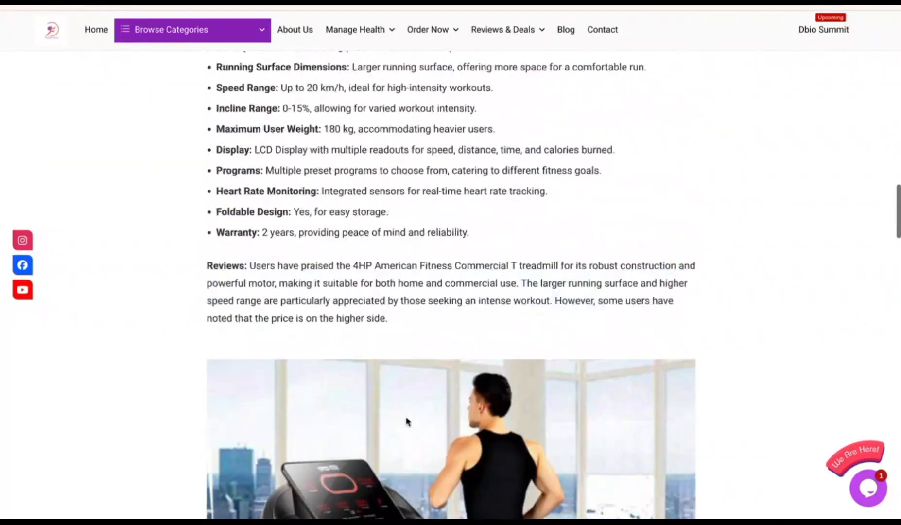
scroll(407, 417, up, 15)
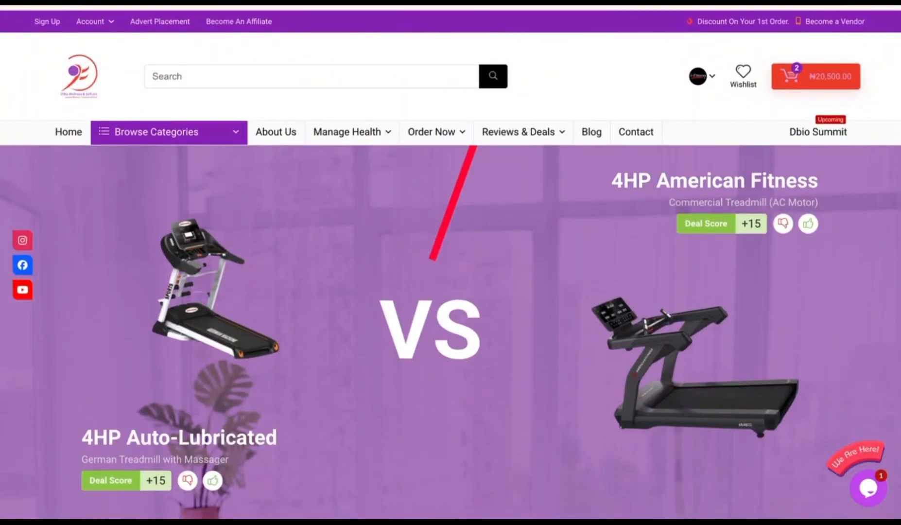
Examine the sponsored deals and featured courses sections of the deals page
scroll(435, 278, down, 5)
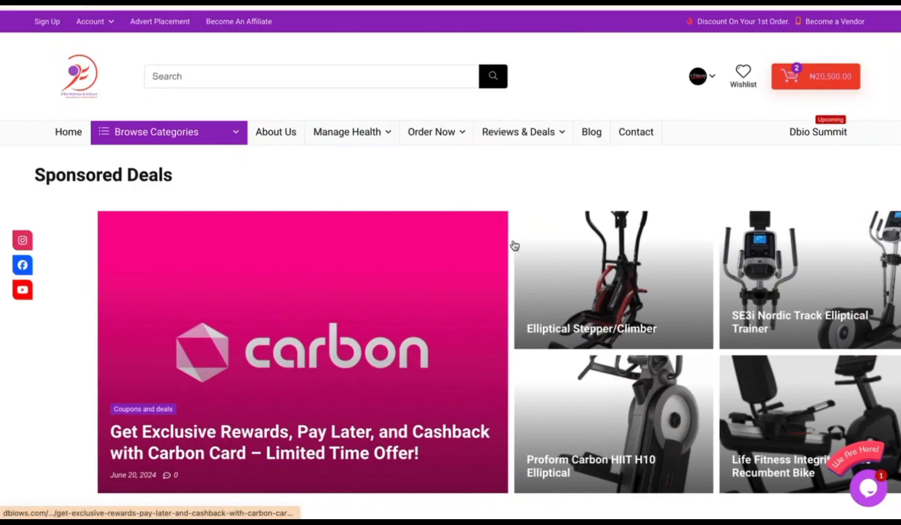
scroll(641, 384, down, 5)
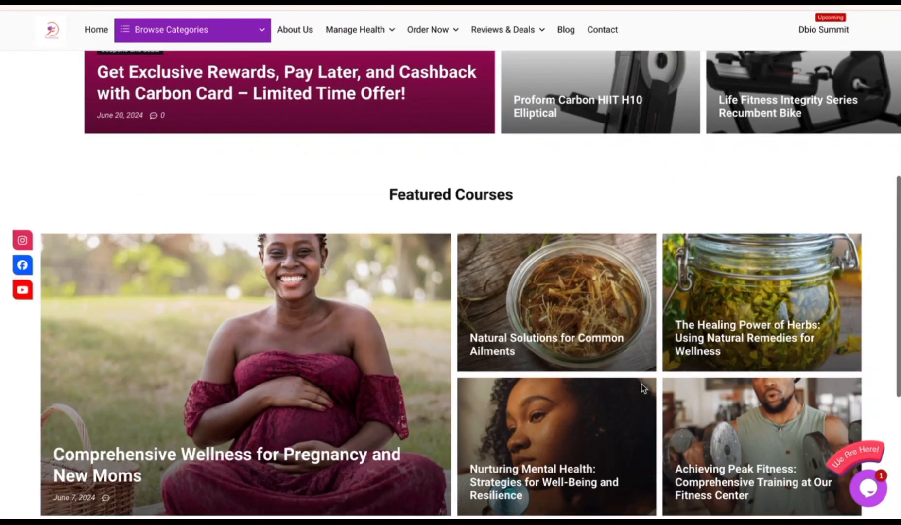
scroll(641, 384, up, 3)
scroll(642, 384, down, 5)
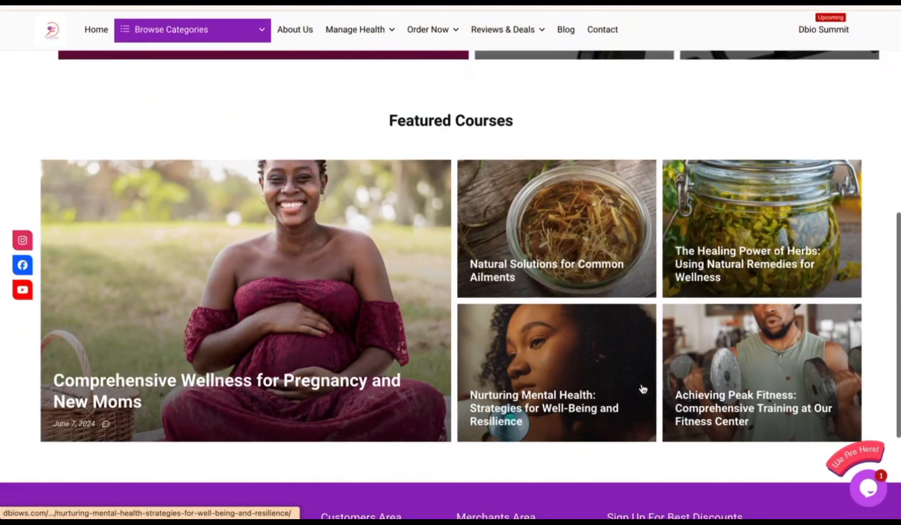
scroll(641, 384, down, 3)
scroll(642, 383, up, 8)
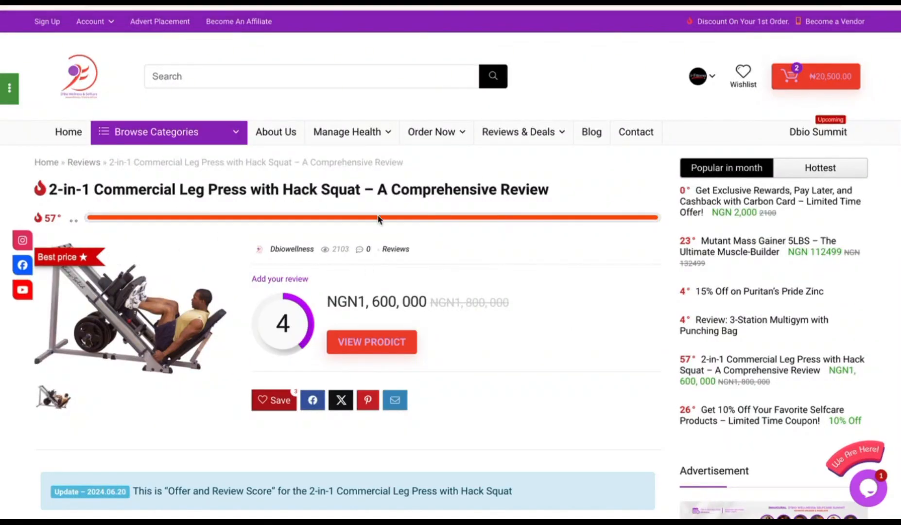
Examine the 2-in-1 Commercial Leg Press with Hack Squat review, including its features, usage section, related articles and reply form
scroll(594, 322, down, 15)
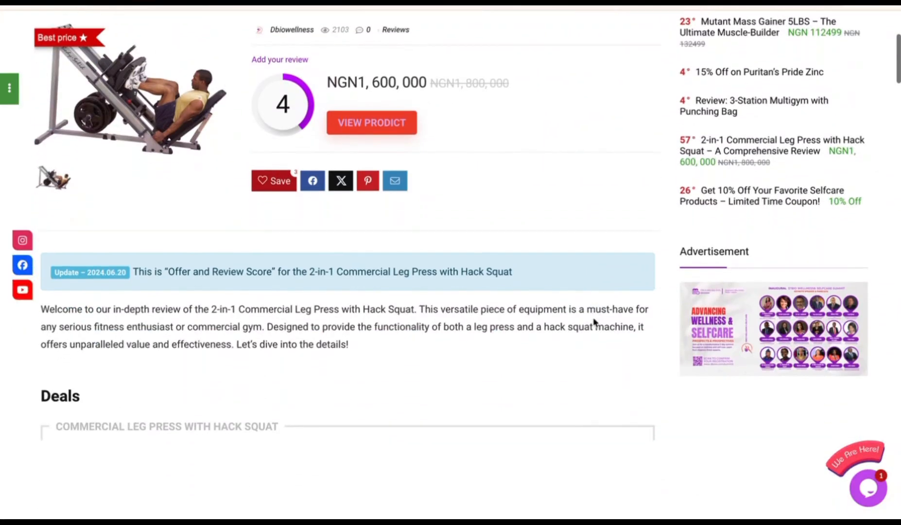
scroll(594, 322, down, 15)
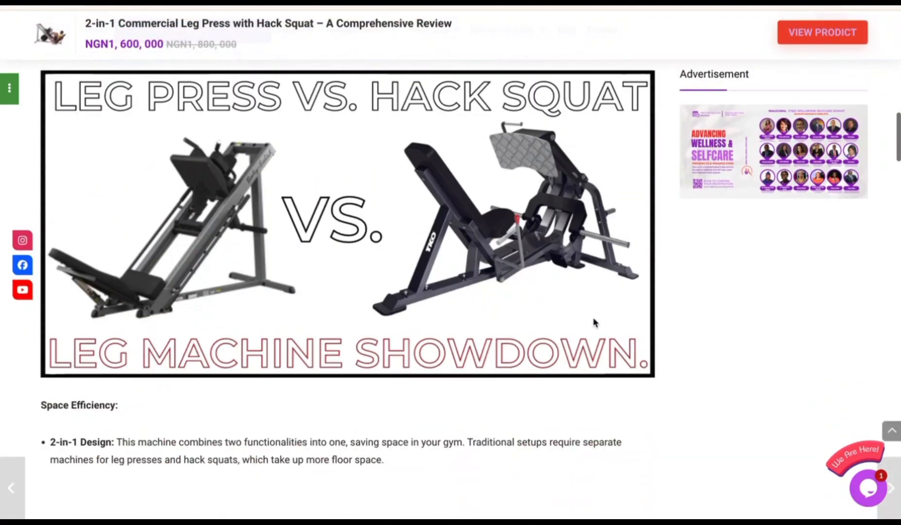
scroll(594, 322, down, 10)
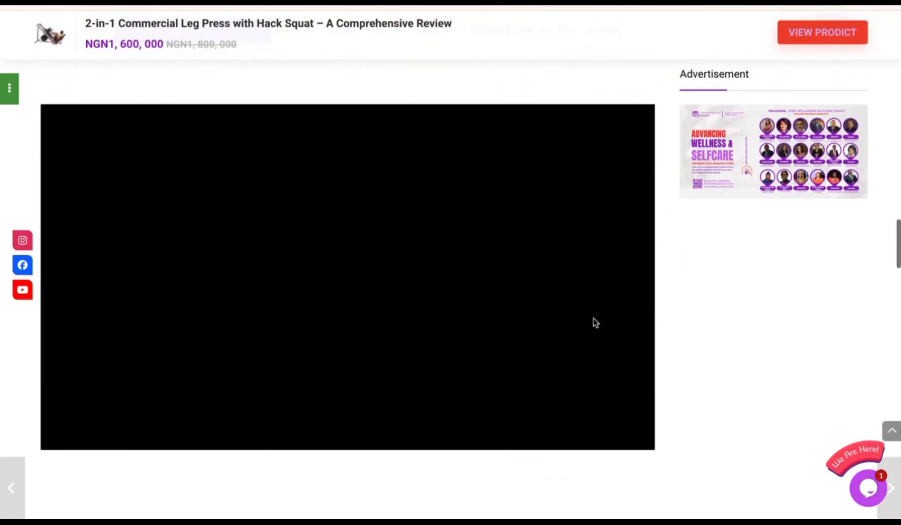
scroll(594, 322, down, 10)
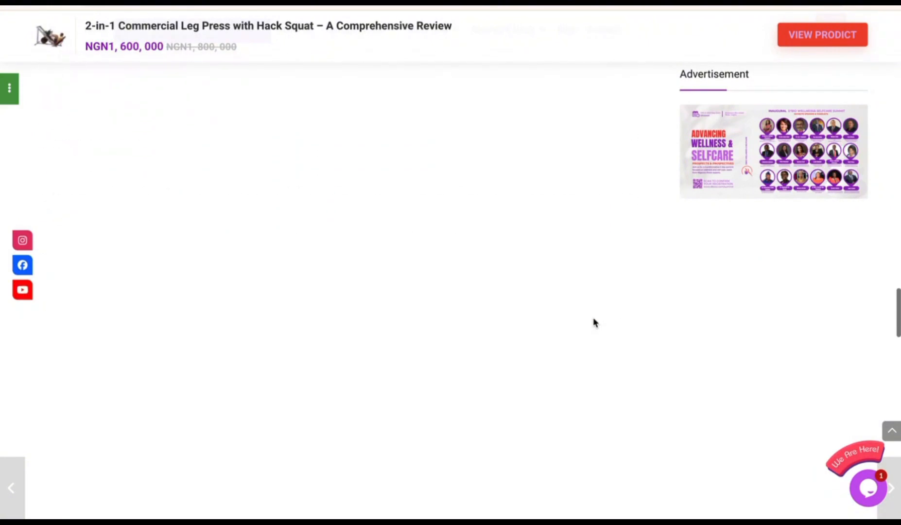
scroll(593, 322, down, 10)
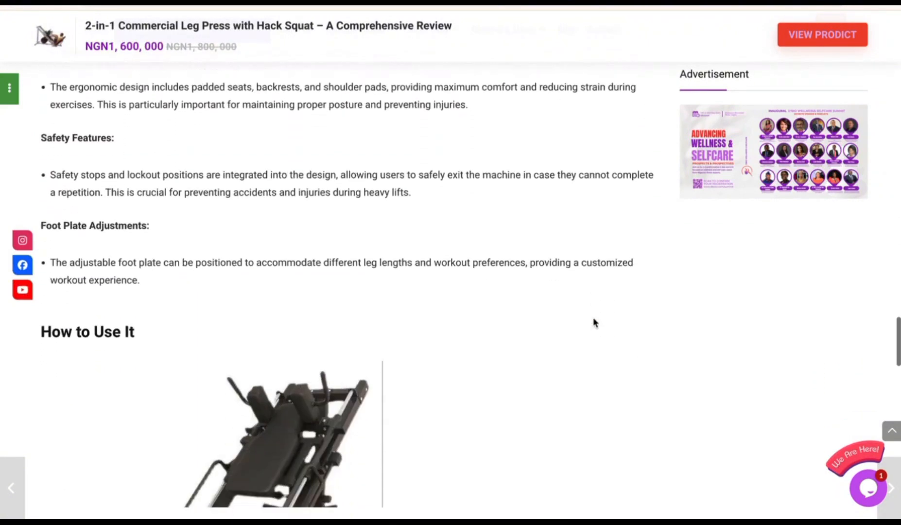
scroll(594, 322, down, 7)
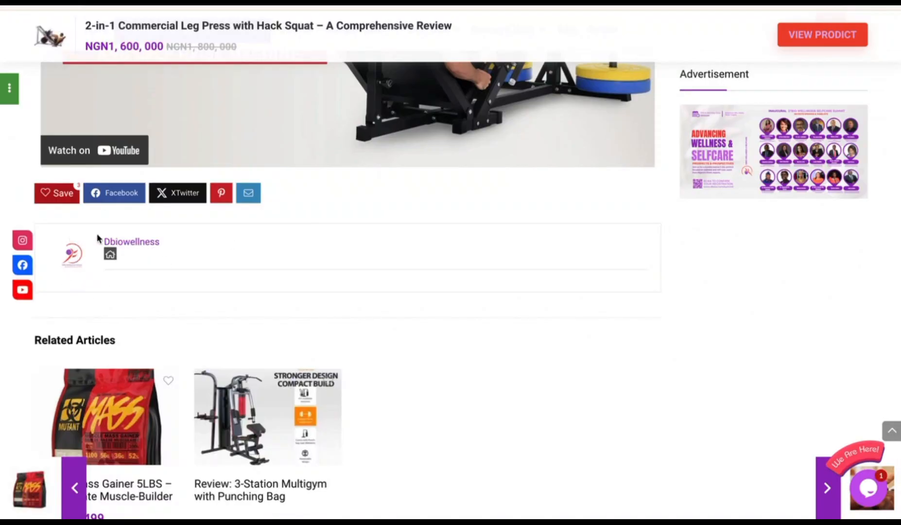
scroll(277, 293, down, 9)
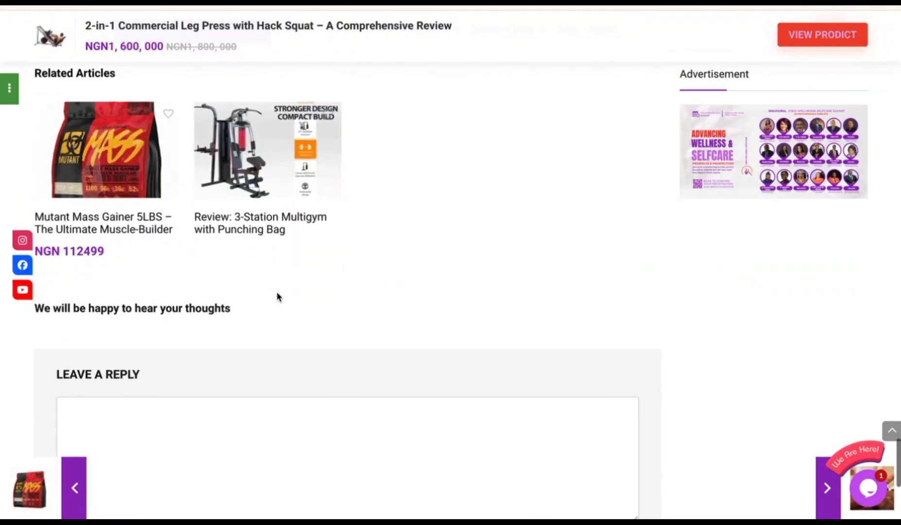
scroll(290, 228, up, 10)
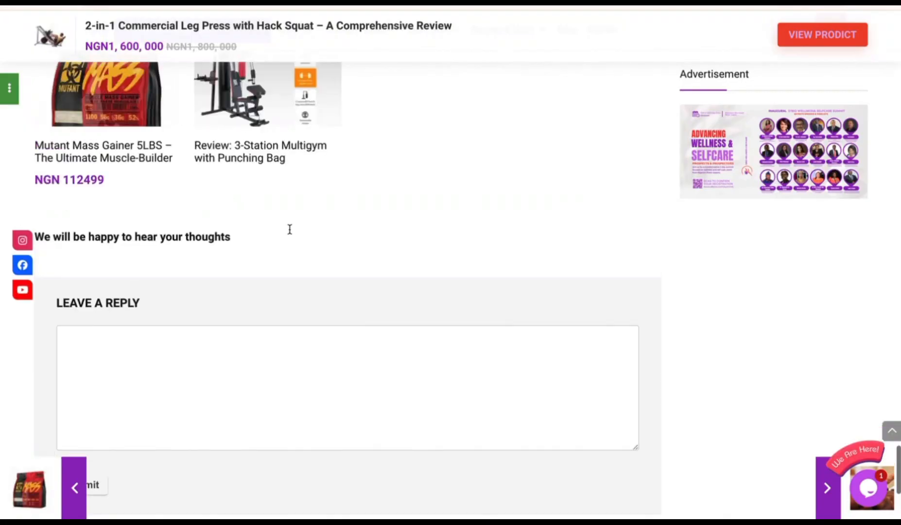
scroll(291, 234, up, 15)
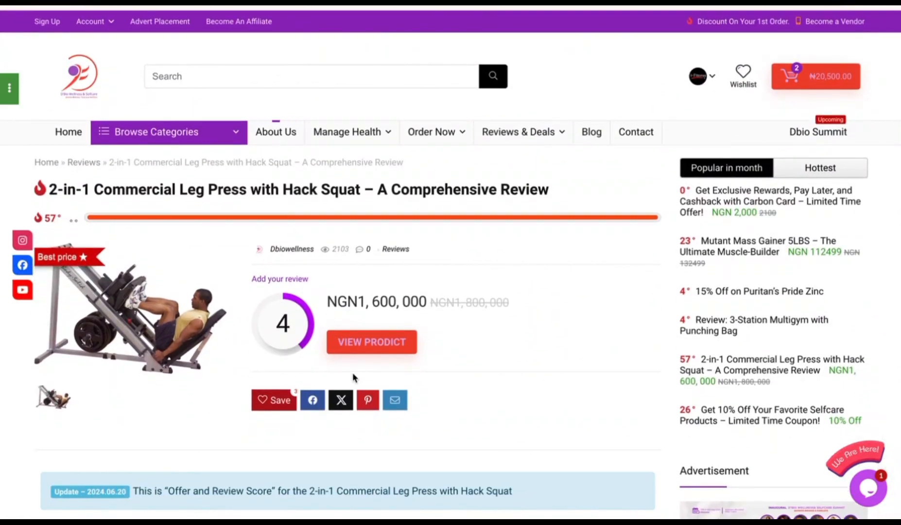
scroll(354, 374, down, 3)
scroll(353, 372, up, 3)
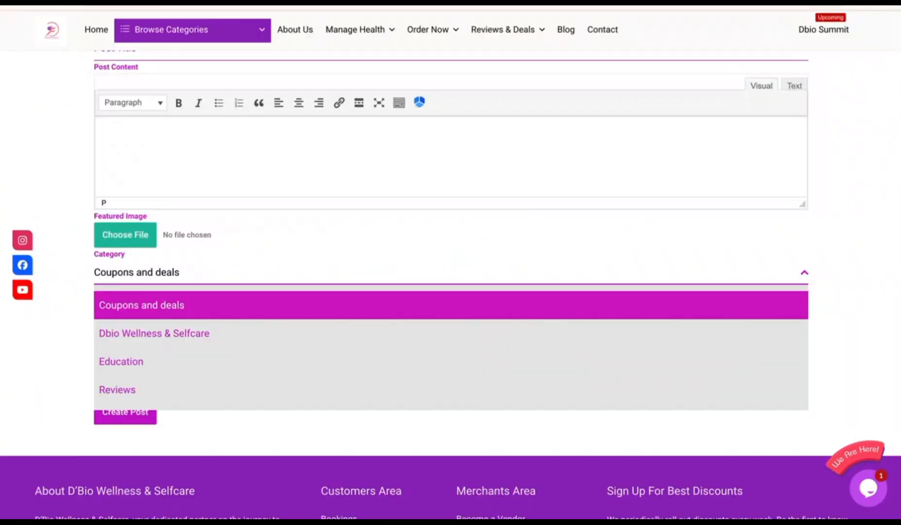
Return to the vendor dashboard and open the Join Affiliate page in a new tab
scroll(166, 203, up, 5)
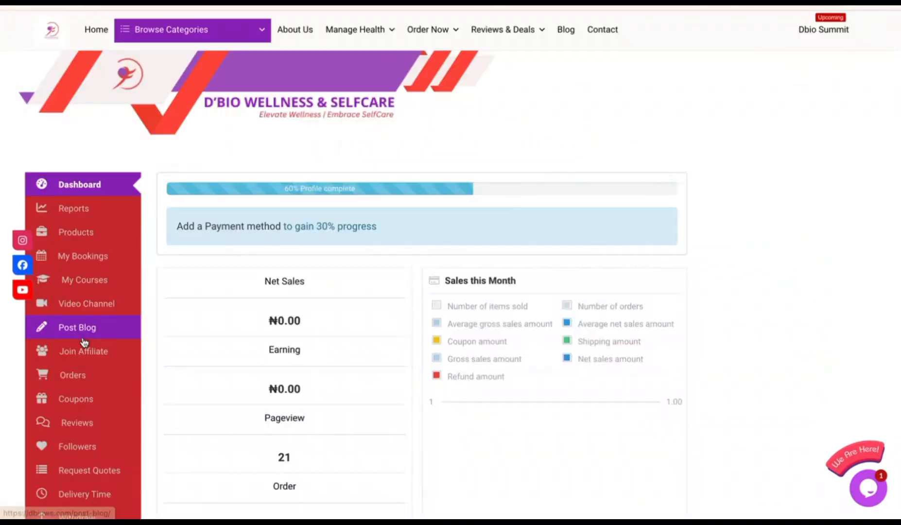
scroll(99, 317, down, 2)
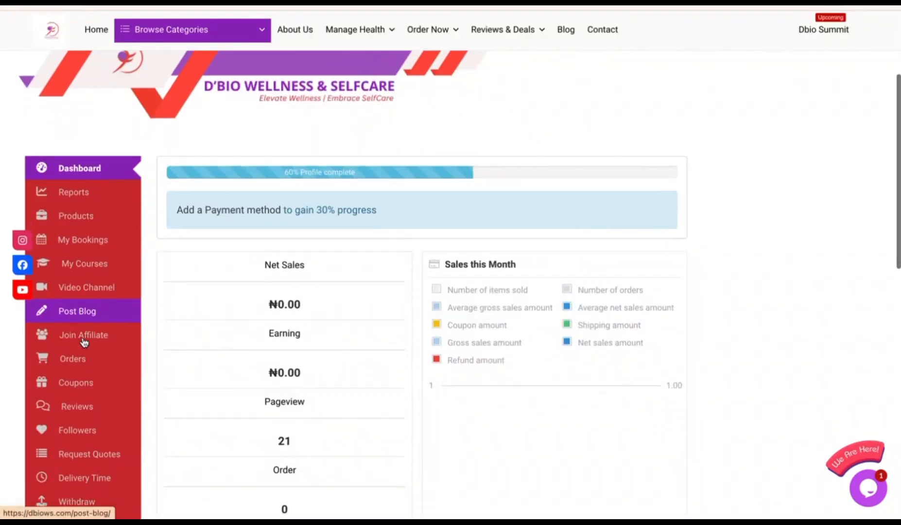
right_click(101, 311)
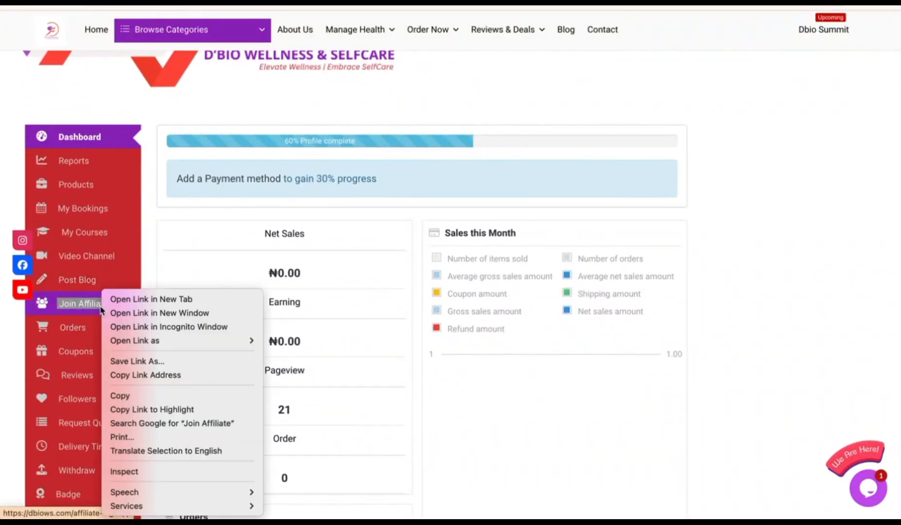
click(127, 299)
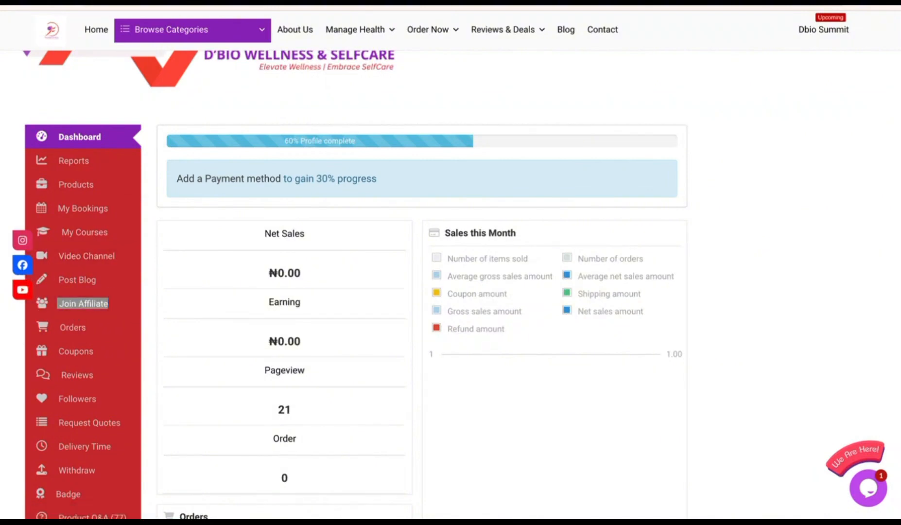
click(82, 303)
Examine the affiliate program page, including the partnership reasons, products to sell, getting-started steps and frequently asked questions
scroll(593, 422, down, 3)
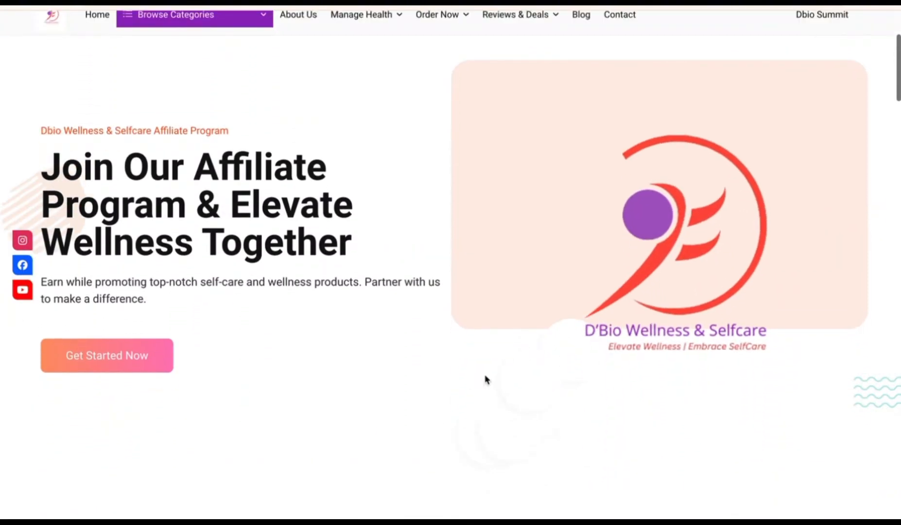
scroll(370, 384, down, 10)
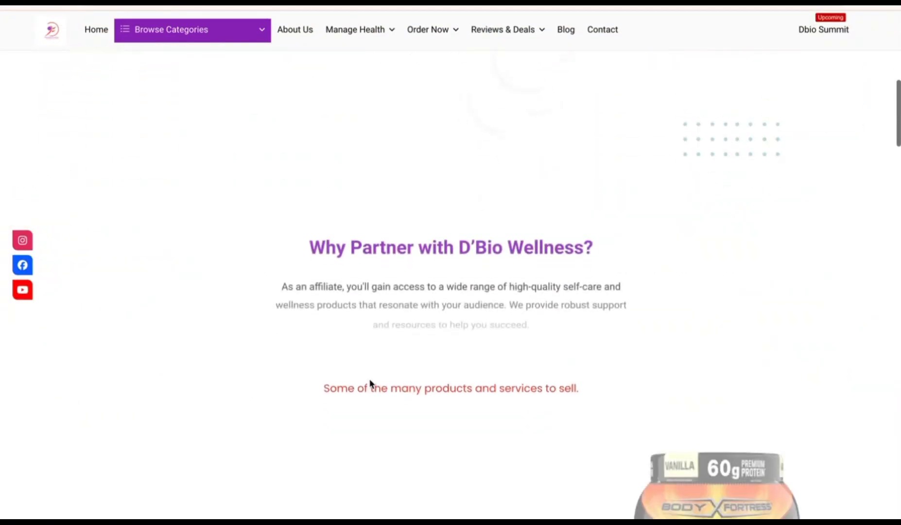
scroll(370, 384, down, 3)
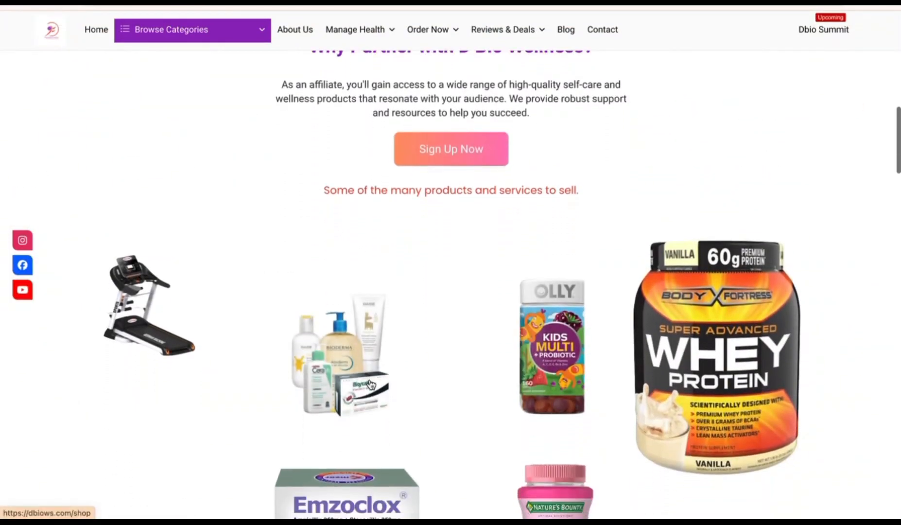
scroll(370, 384, down, 10)
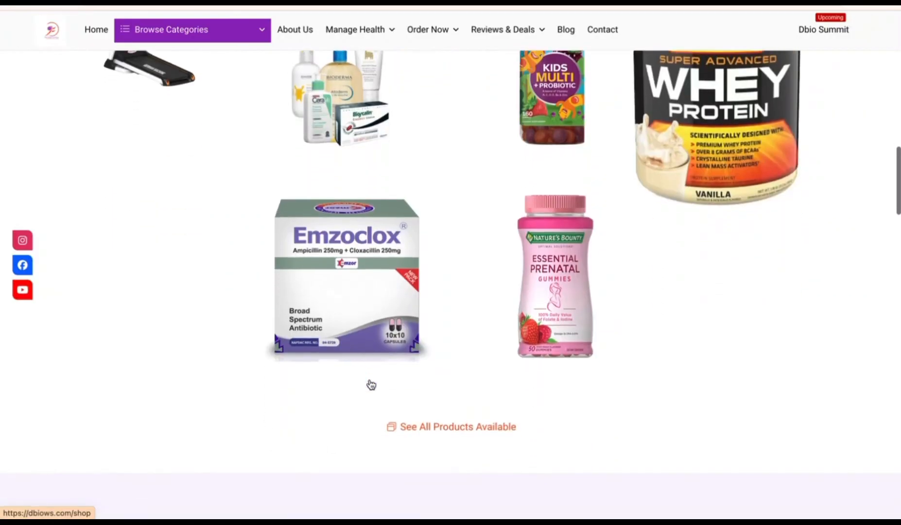
scroll(370, 384, down, 20)
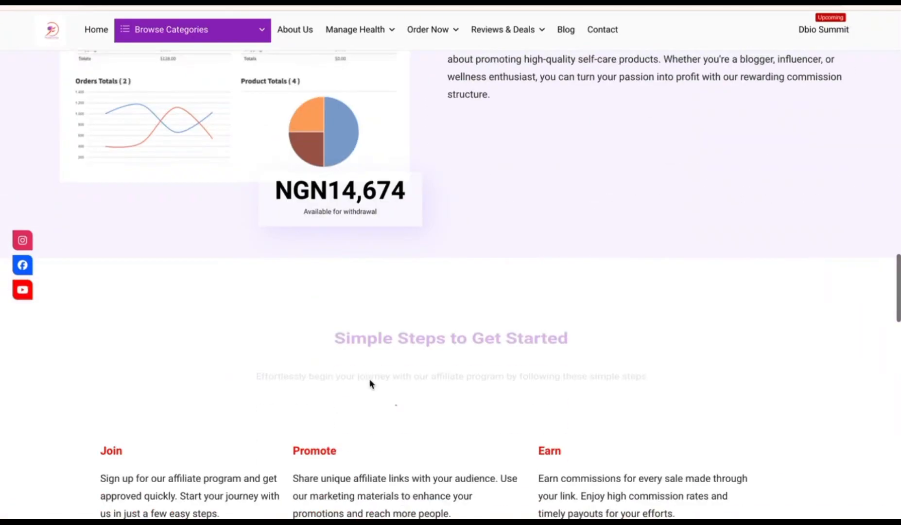
scroll(371, 384, down, 15)
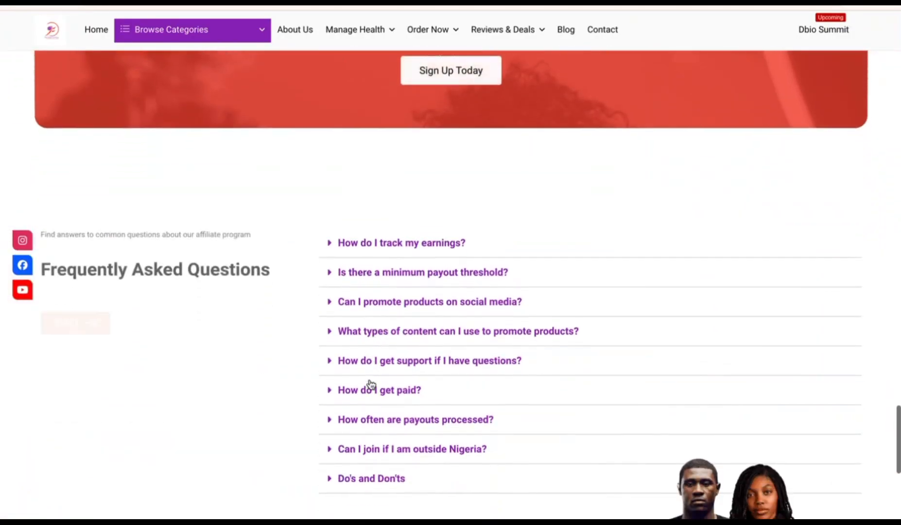
scroll(185, 129, up, 20)
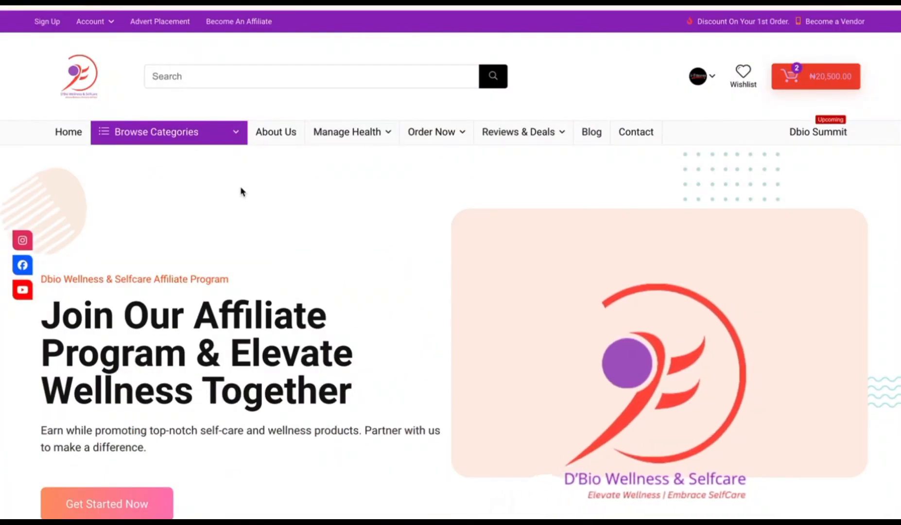
Locate the Join Affiliate entry on the vendor dashboard, switch back to the affiliate program page and review its introduction
mouse_move(387, 135)
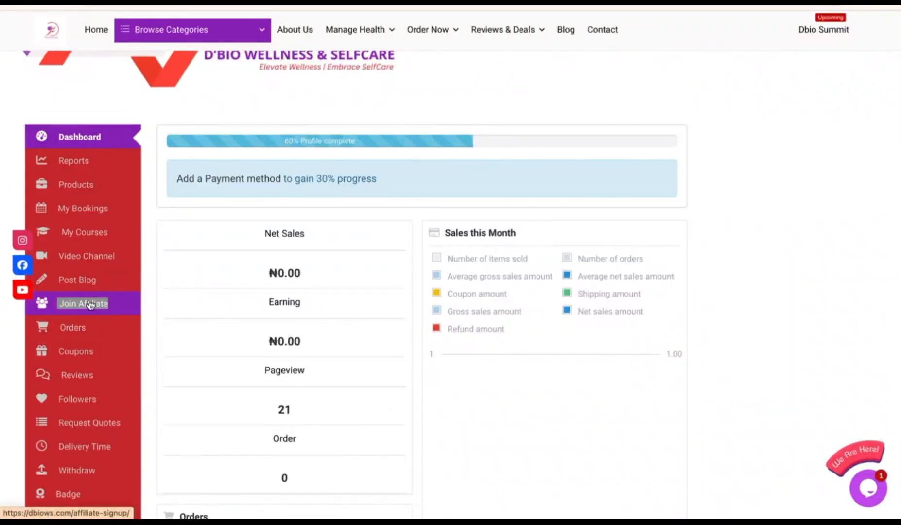
key(ctrl+Tab)
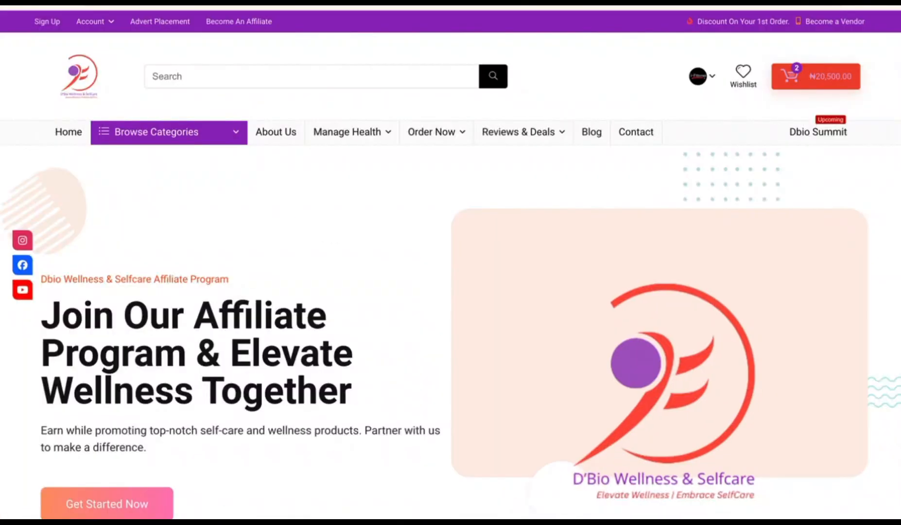
scroll(448, 371, down, 3)
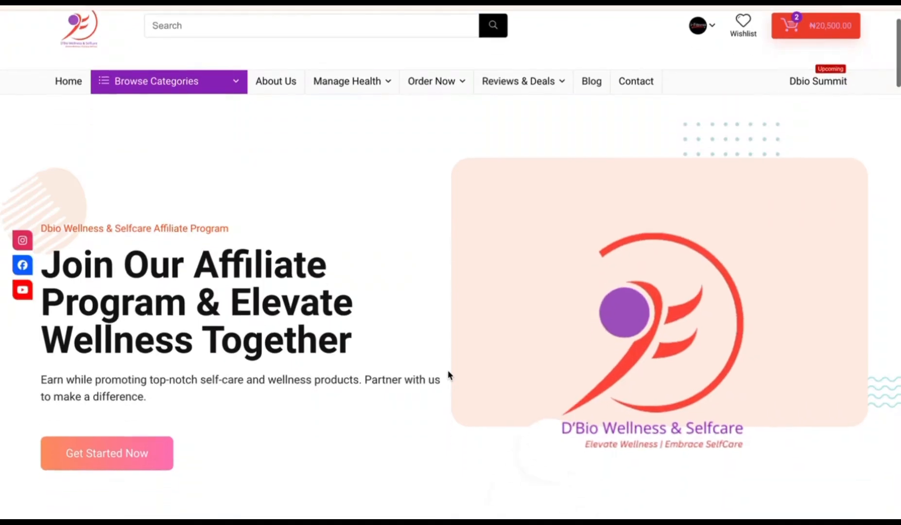
scroll(448, 370, down, 3)
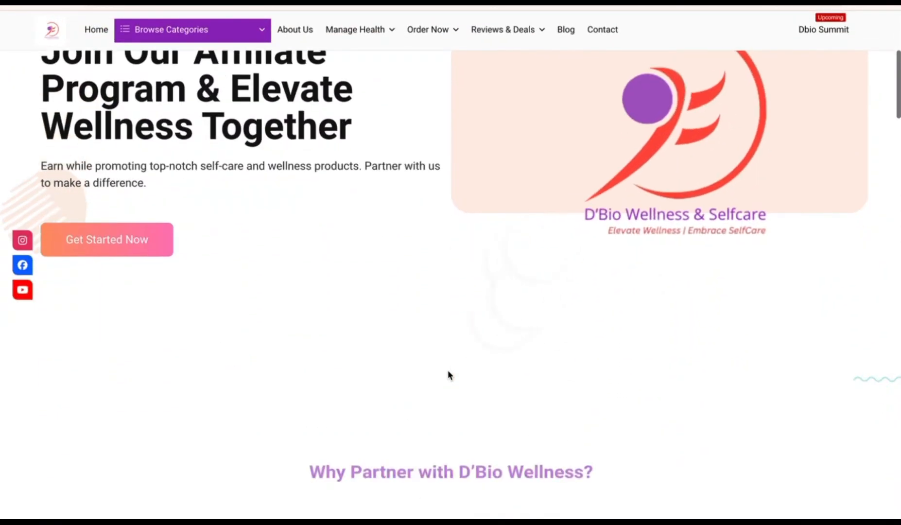
scroll(447, 370, up, 6)
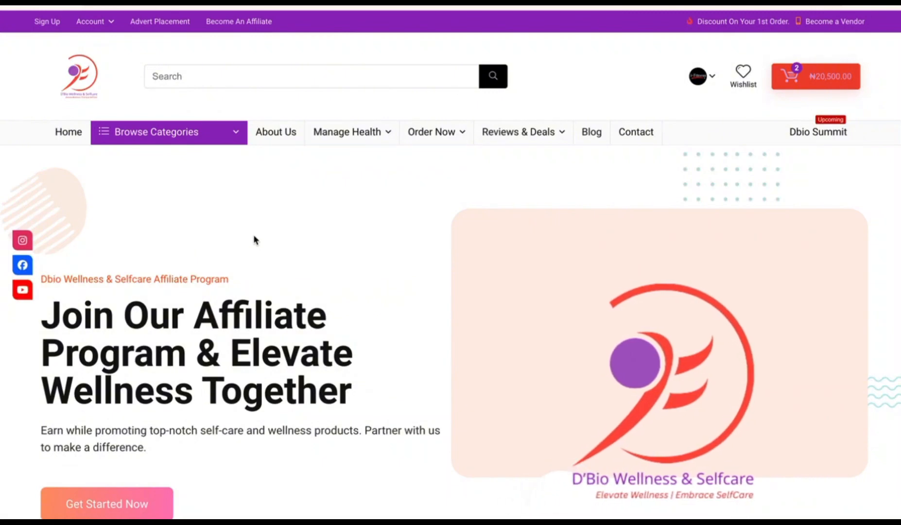
scroll(253, 235, down, 1)
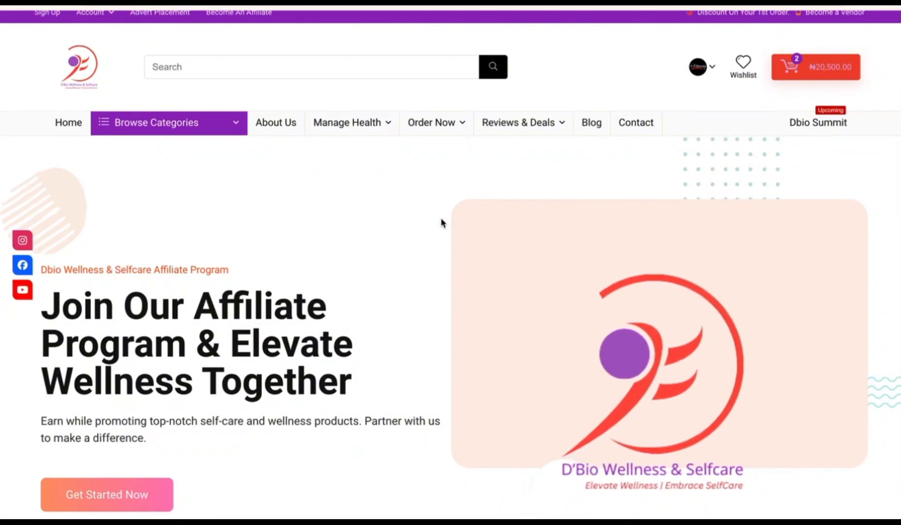
scroll(442, 222, down, 2)
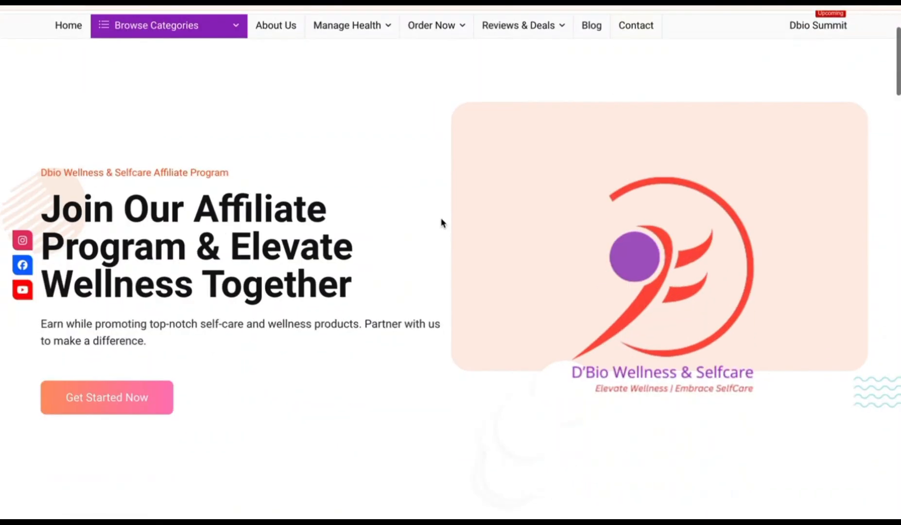
Review the affiliate program page's introduction, the reasons to partner with D'Bio Wellness and the products and services to sell
scroll(441, 223, up, 3)
scroll(442, 222, down, 1)
scroll(442, 222, down, 5)
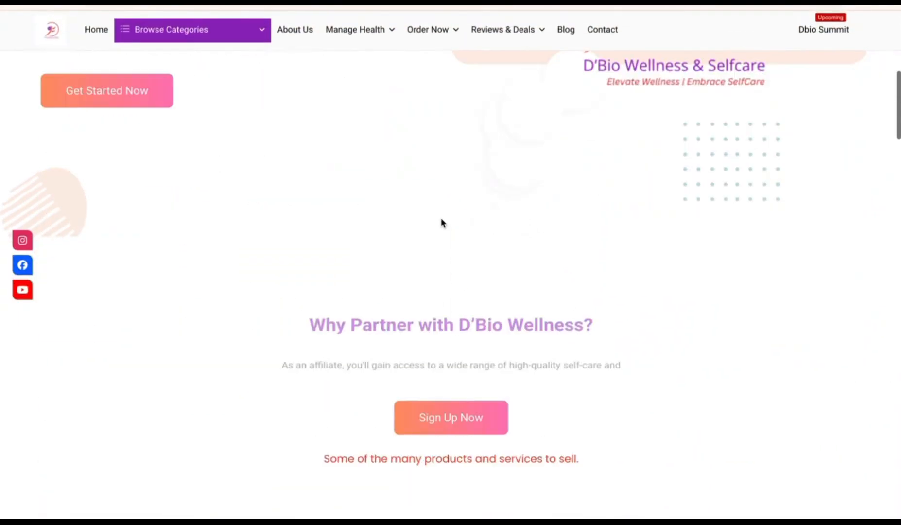
scroll(441, 223, up, 5)
scroll(442, 223, up, 1)
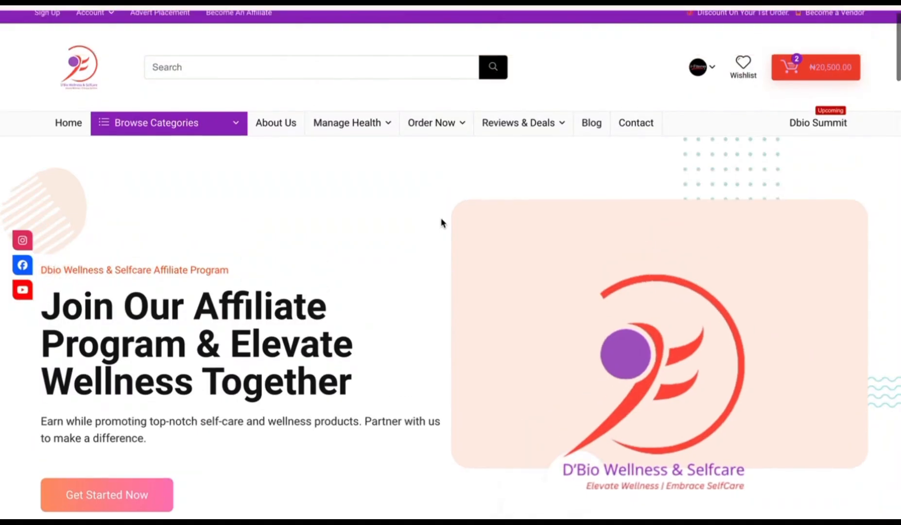
scroll(441, 223, down, 1)
scroll(441, 223, down, 10)
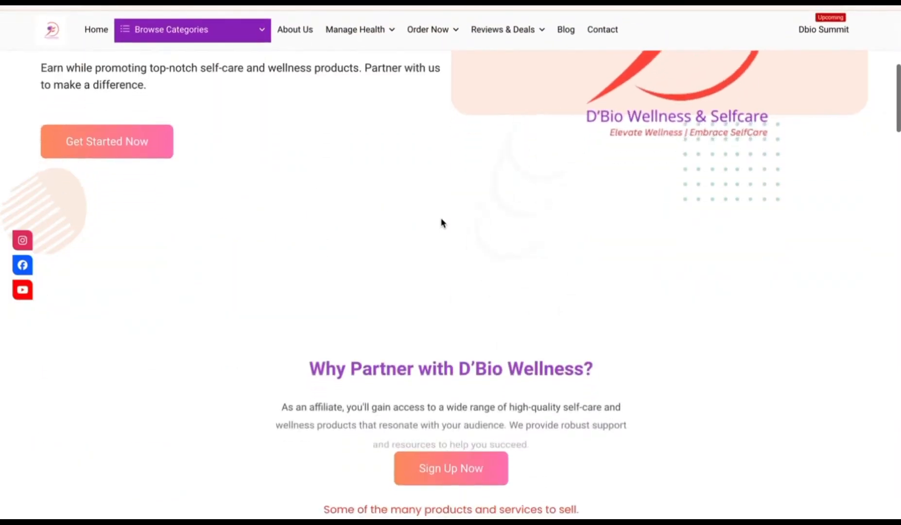
scroll(441, 222, down, 3)
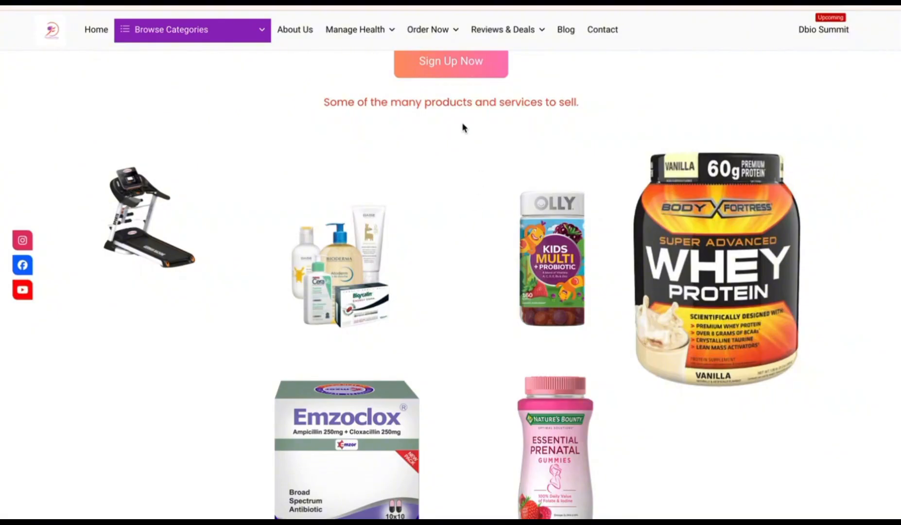
Examine the affiliate page's commission details, getting-started steps, success stories and frequently asked questions
mouse_move(389, 35)
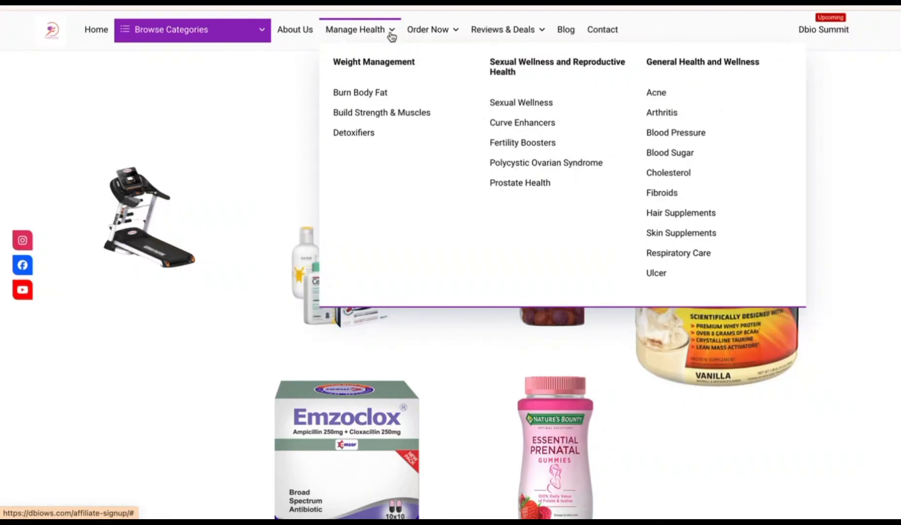
scroll(191, 349, down, 10)
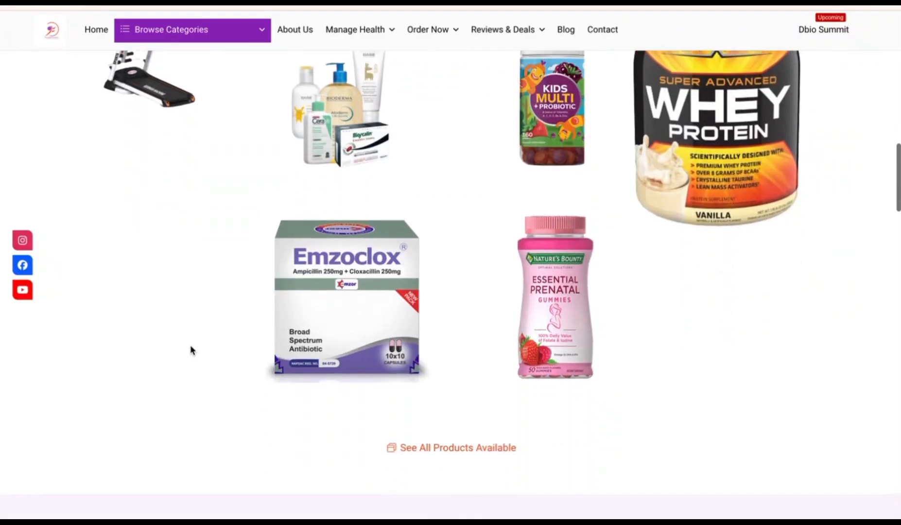
scroll(190, 350, down, 14)
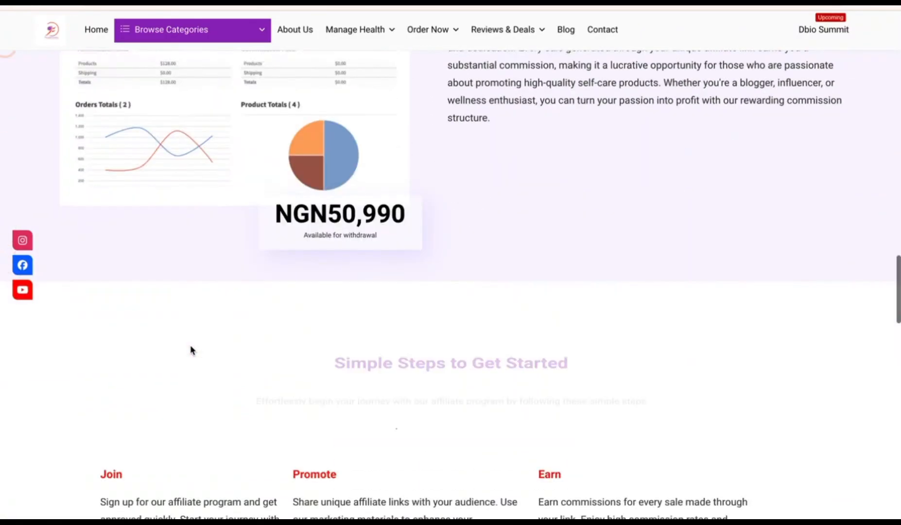
scroll(190, 349, down, 17)
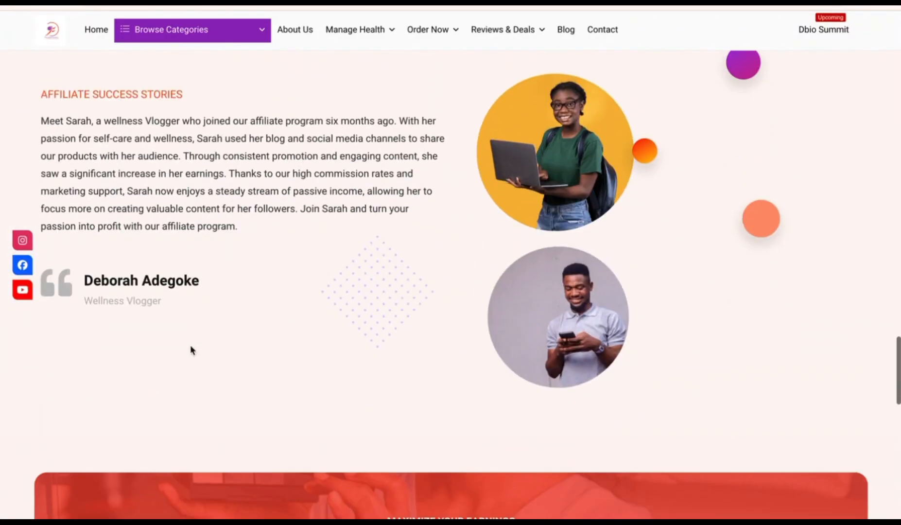
scroll(190, 350, down, 4)
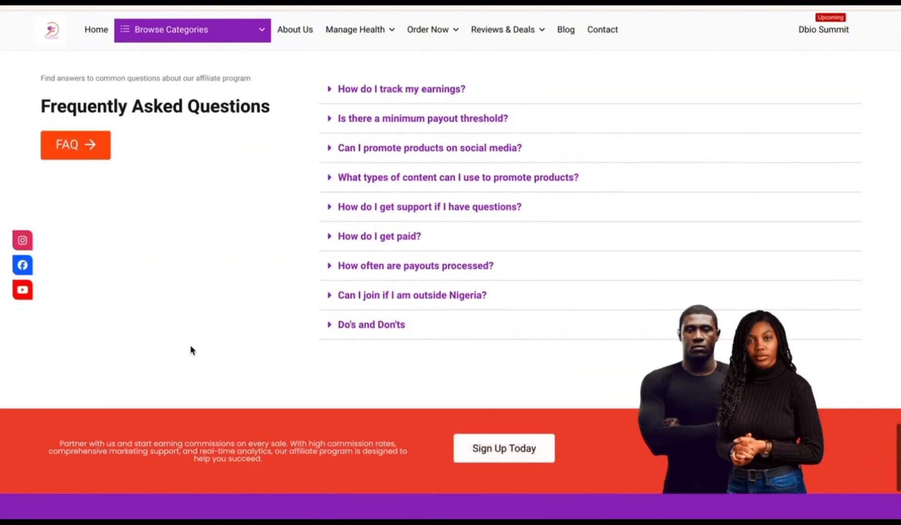
scroll(190, 350, up, 9)
scroll(192, 350, up, 6)
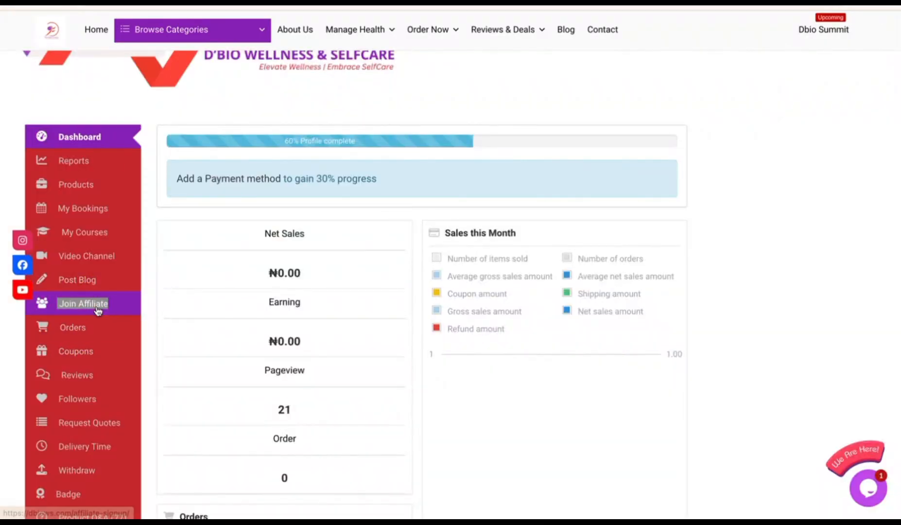
Return to the vendor dashboard and check the Orders page and the Coupons page with its Marketplace Coupons
scroll(98, 312, down, 2)
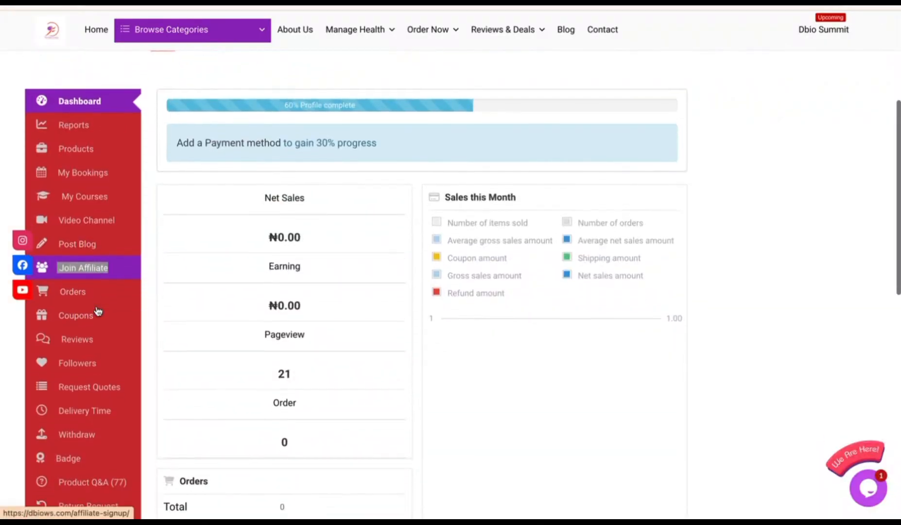
scroll(98, 311, down, 2)
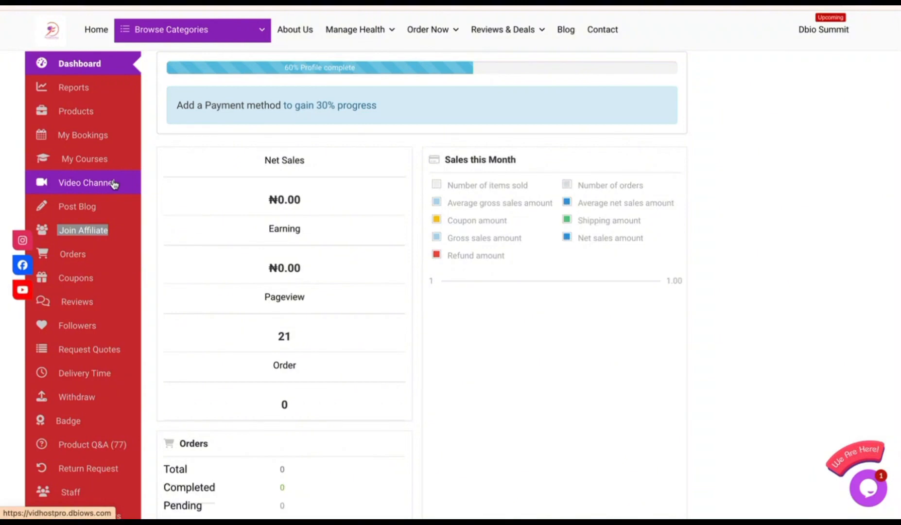
click(95, 255)
scroll(366, 436, down, 3)
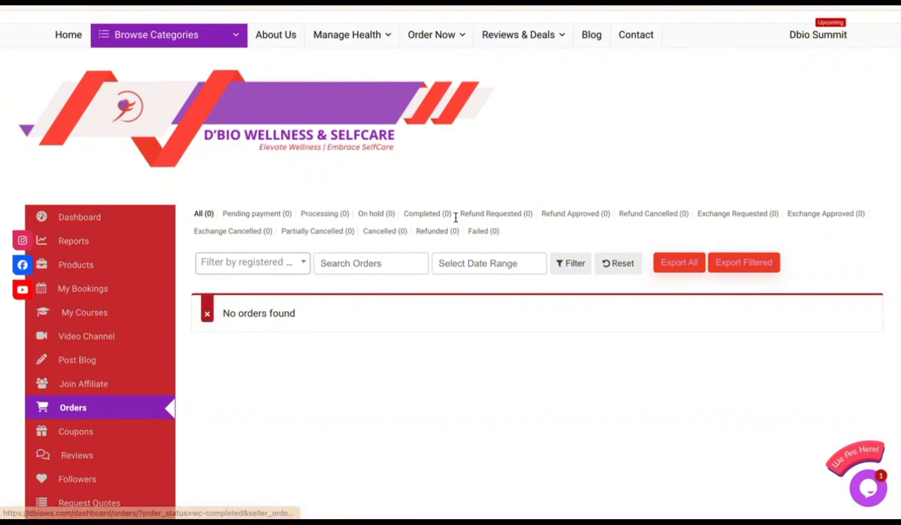
scroll(455, 219, down, 3)
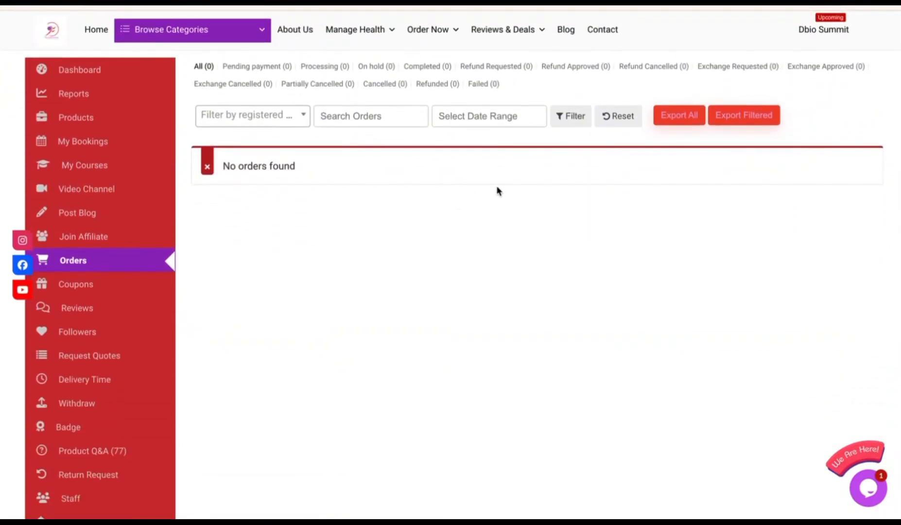
click(90, 288)
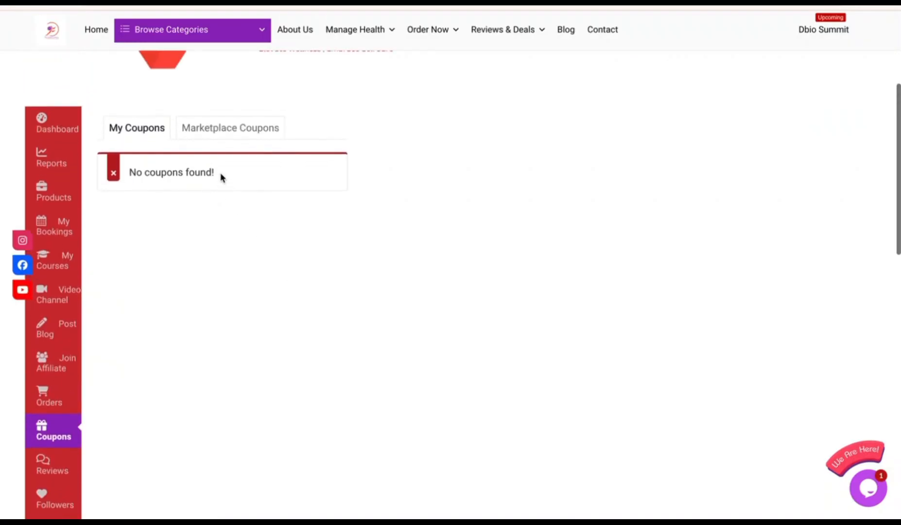
click(222, 138)
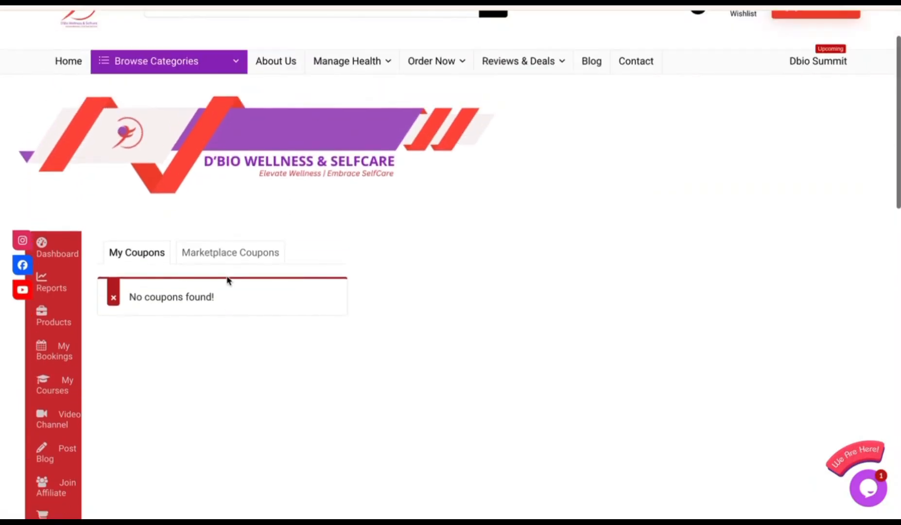
View the vendor's Reviews and Product Q&A pages and look over the remaining dashboard sections
scroll(175, 231, down, 5)
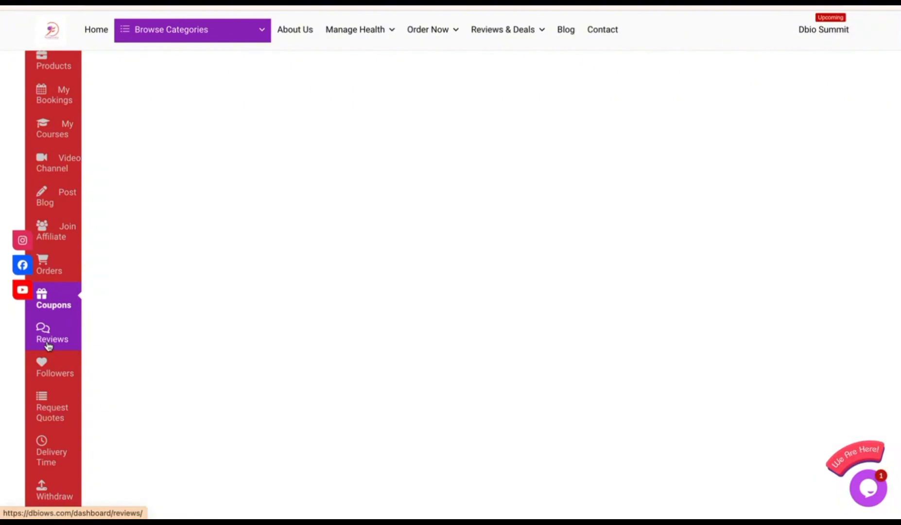
click(48, 342)
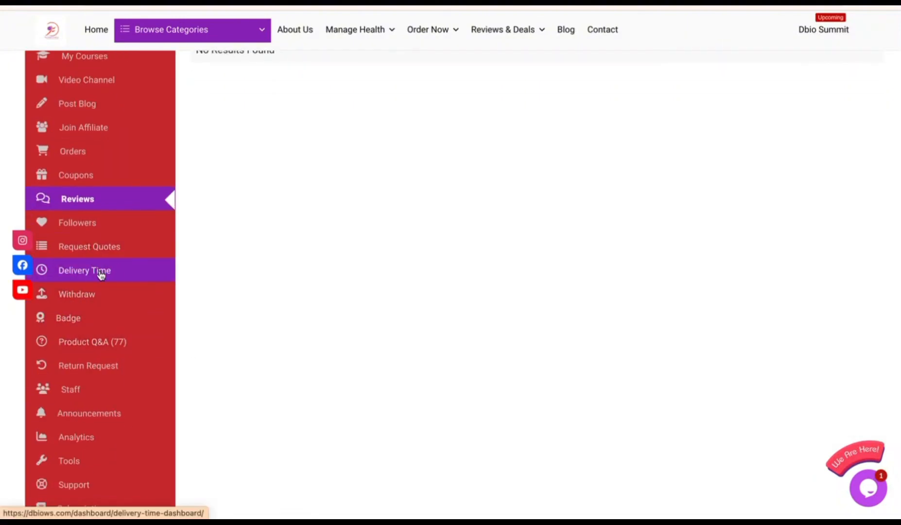
scroll(104, 250, down, 1)
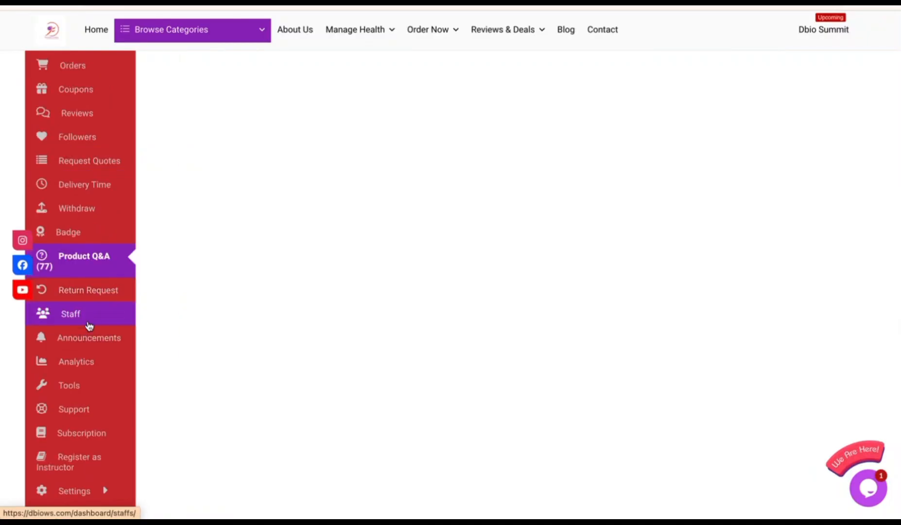
scroll(90, 323, down, 2)
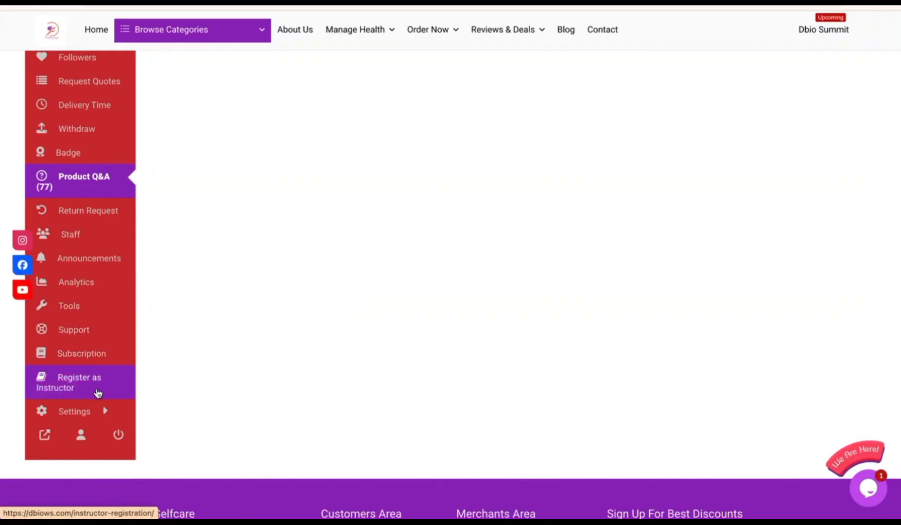
Open the store settings and examine the banner, profile, store categories, contact, address, company and biography fields
mouse_move(96, 410)
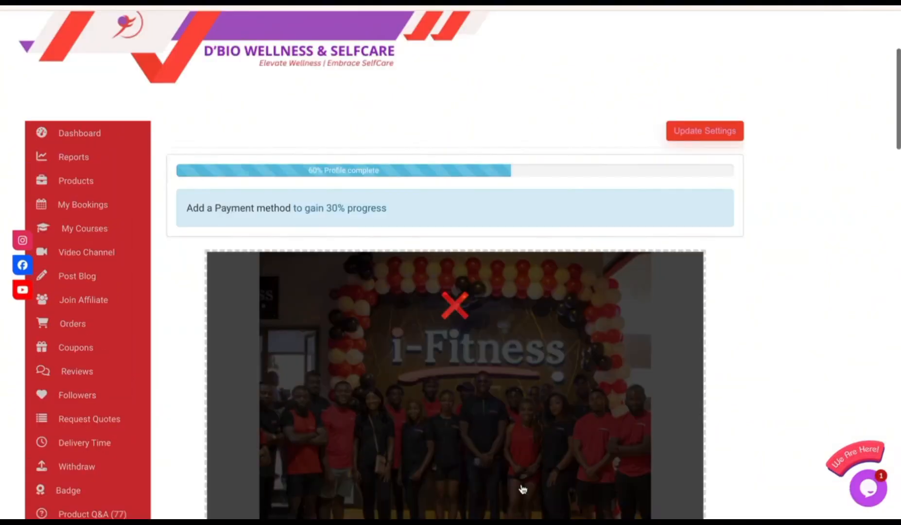
scroll(523, 489, down, 8)
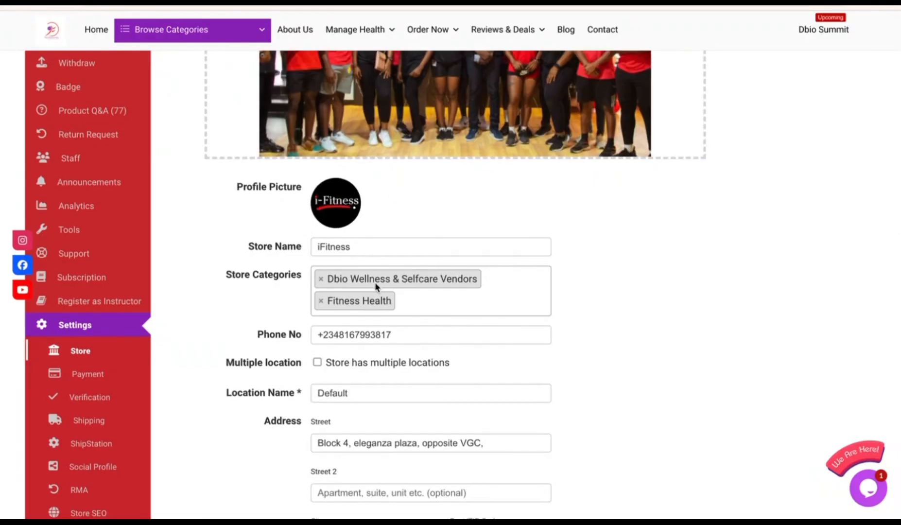
scroll(375, 281, down, 1)
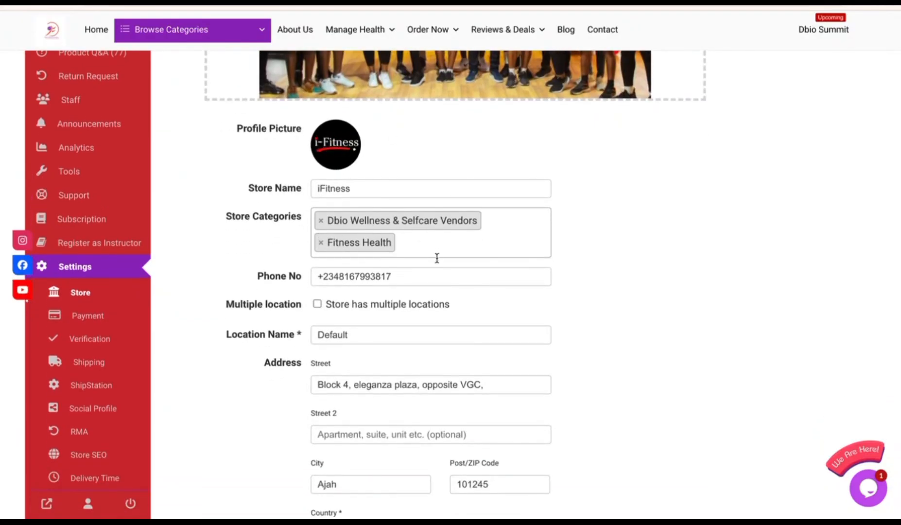
scroll(377, 272, down, 1)
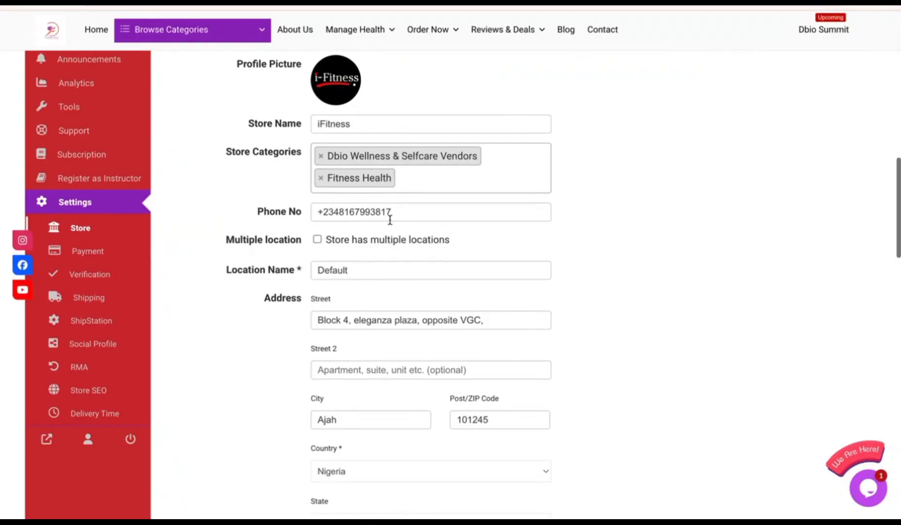
scroll(410, 237, down, 4)
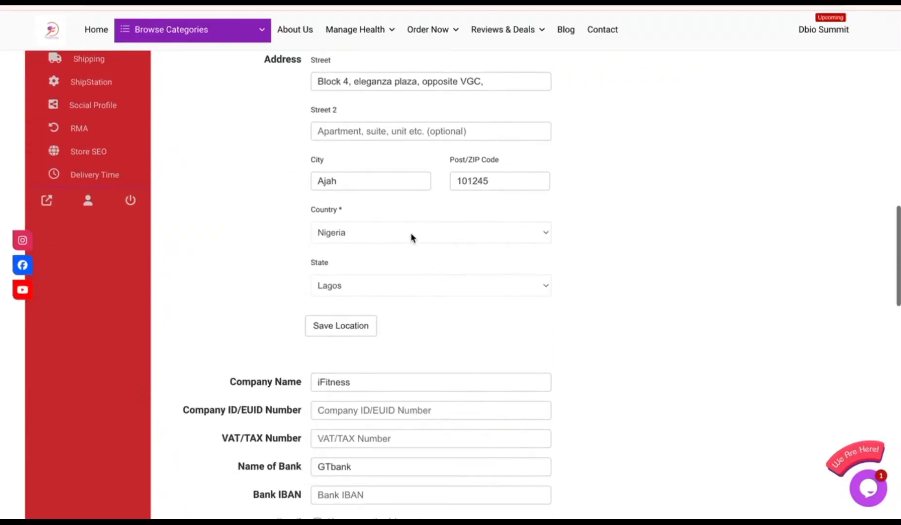
scroll(410, 237, down, 9)
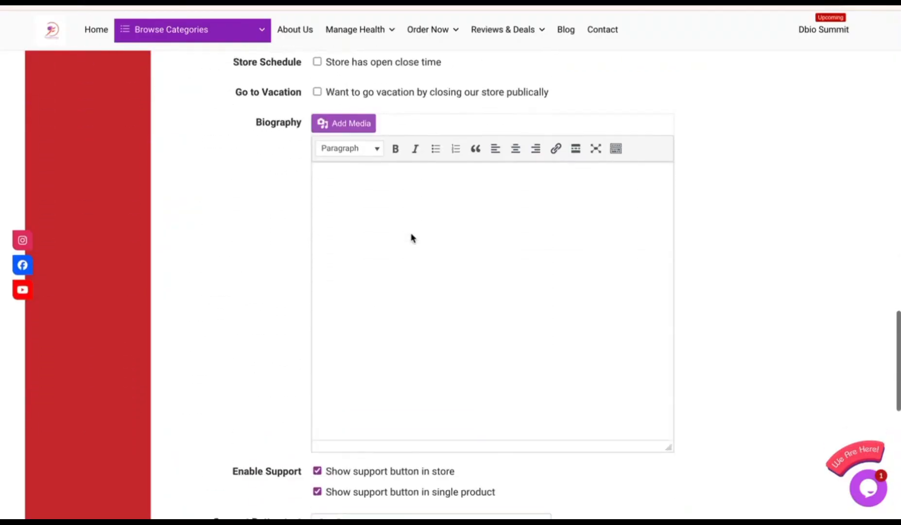
Examine the support button, live chat and minimum/maximum cart amount options, and go back to the company and vacation options
scroll(410, 237, down, 7)
scroll(415, 238, up, 1)
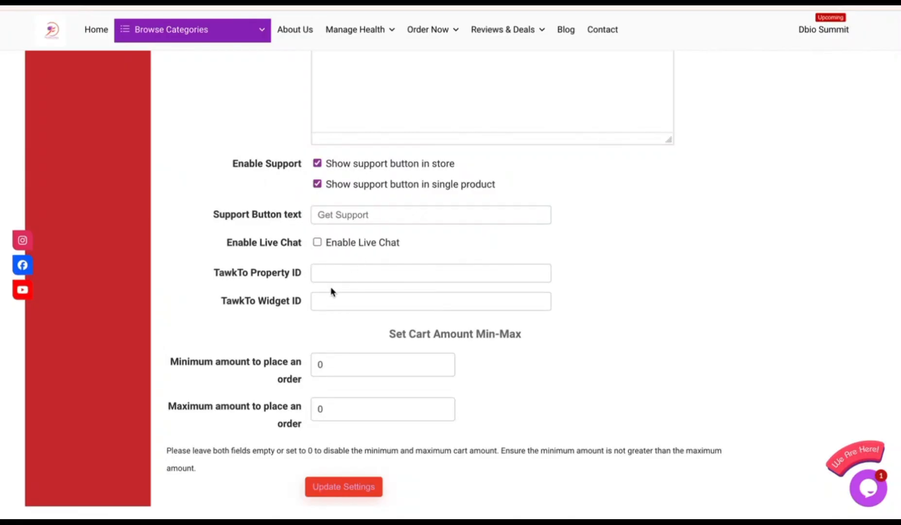
scroll(329, 273, up, 2)
scroll(328, 274, down, 3)
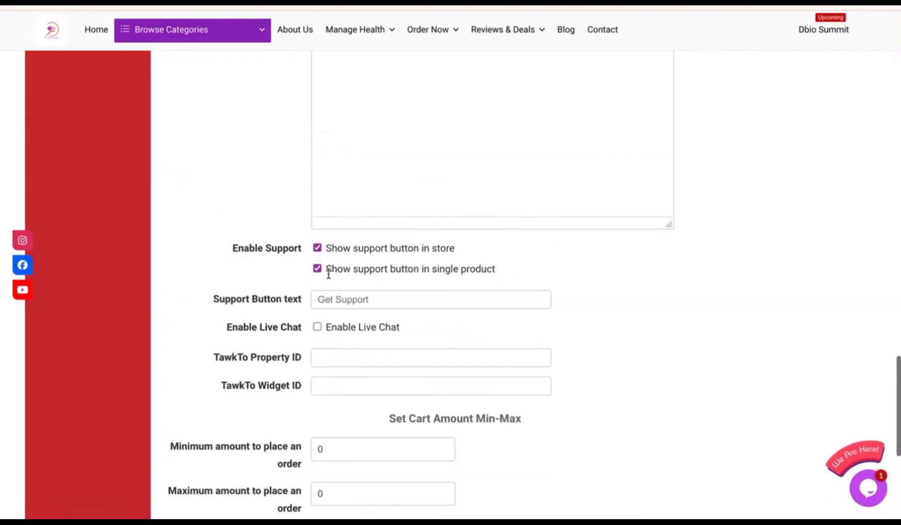
scroll(235, 234, up, 10)
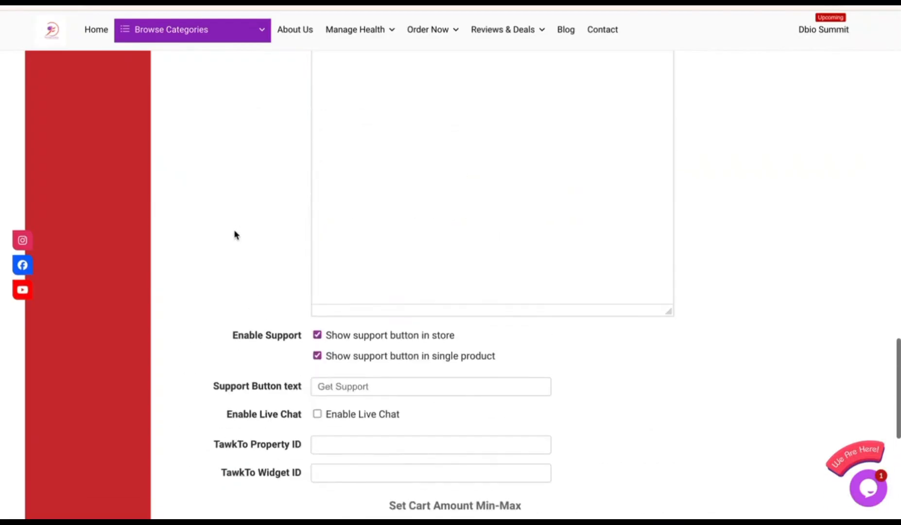
scroll(235, 231, up, 1)
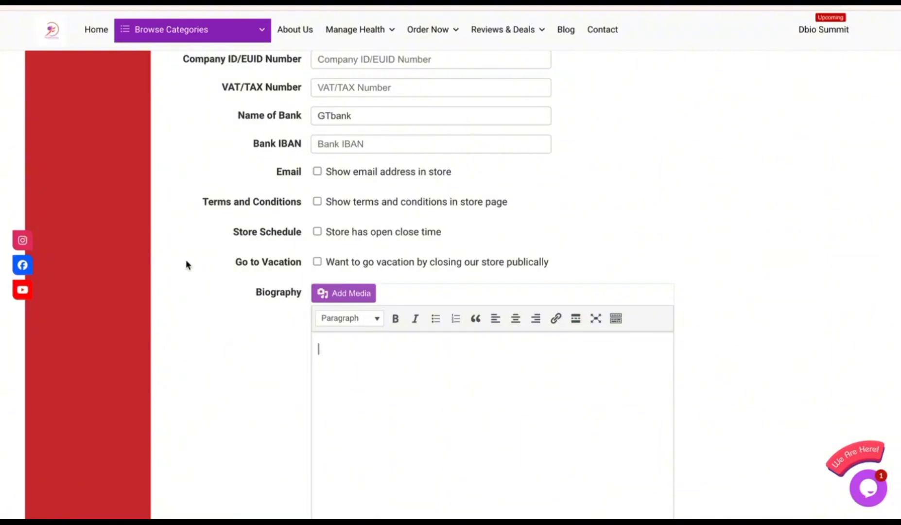
Review the store settings subsections from Payment to Delivery Time and look over the dashboard sections once more
scroll(185, 261, up, 15)
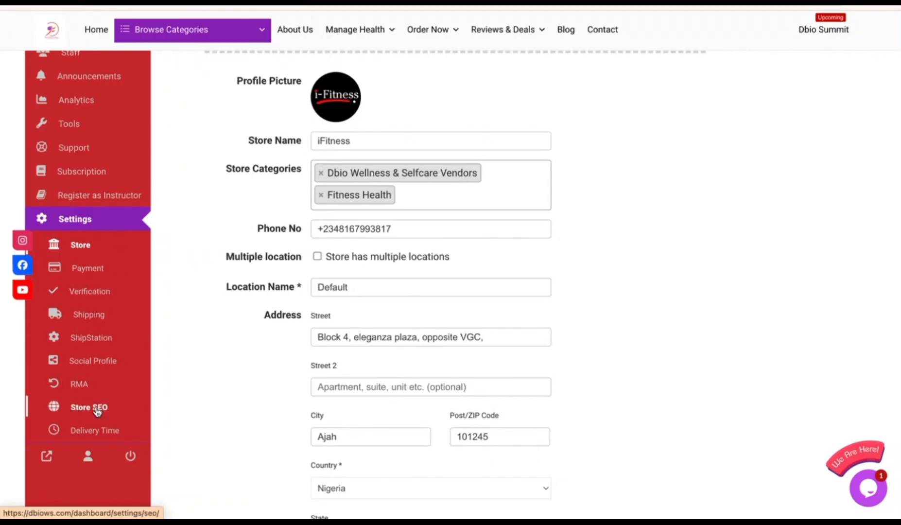
scroll(181, 326, up, 10)
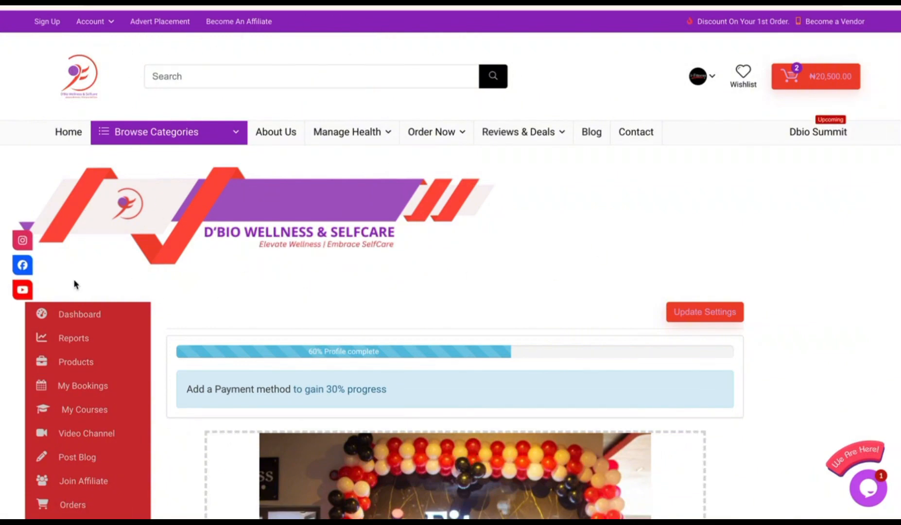
scroll(514, 390, down, 7)
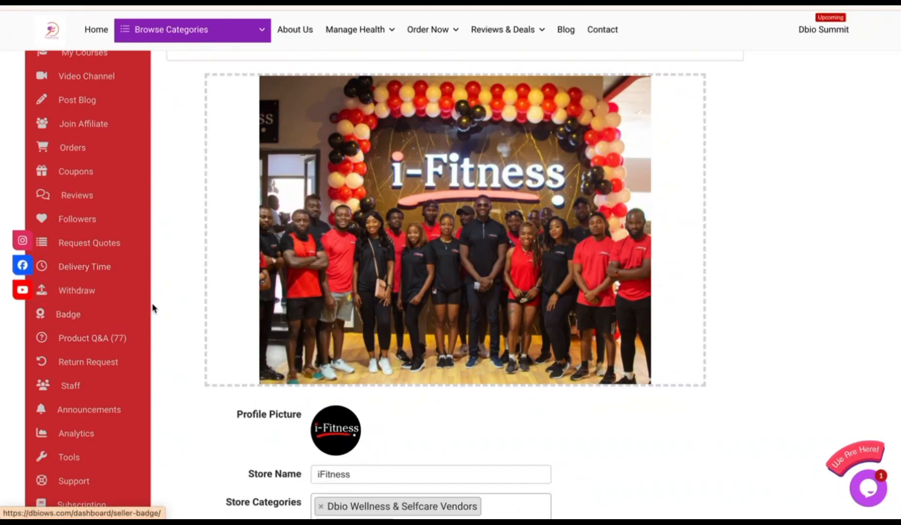
scroll(153, 307, up, 3)
scroll(152, 308, up, 2)
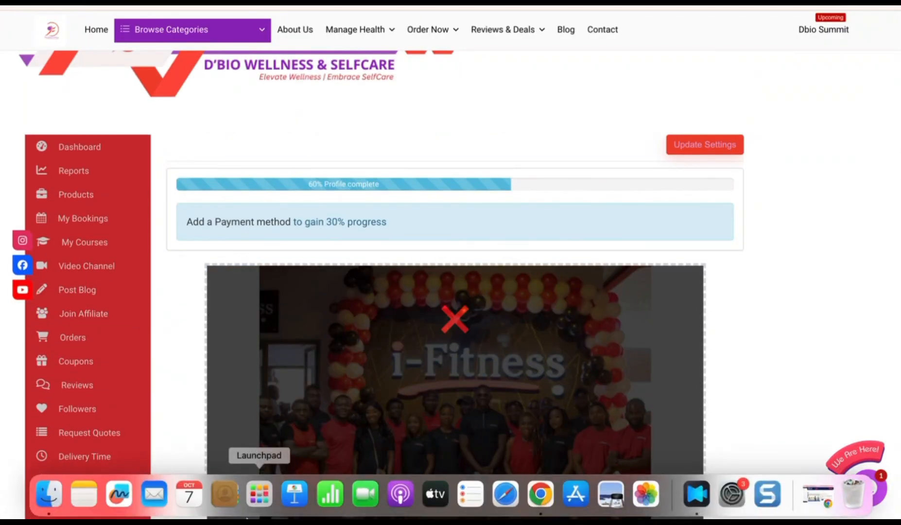